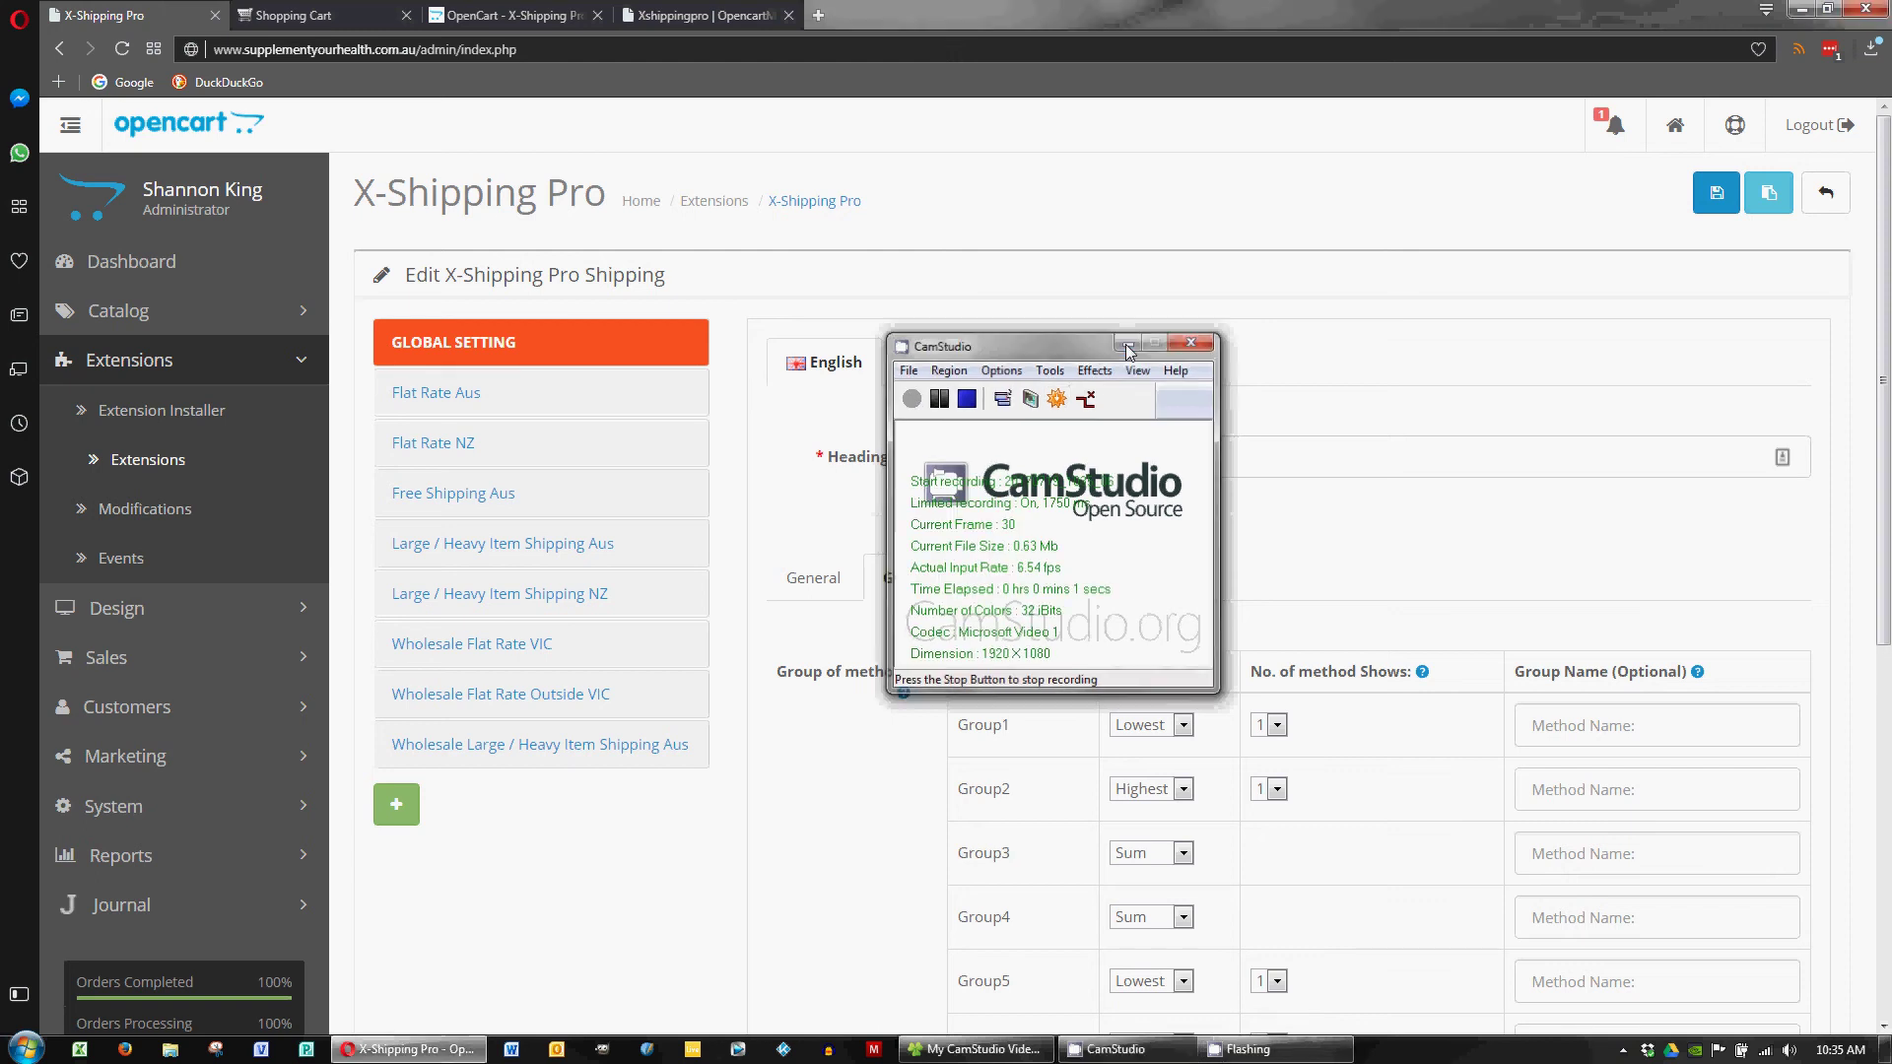
Step: Filter the Extensions list to the 13 Shipping extensions and locate X-Shipping Pro
{"action": "left_click", "coordinate": [1126, 347]}
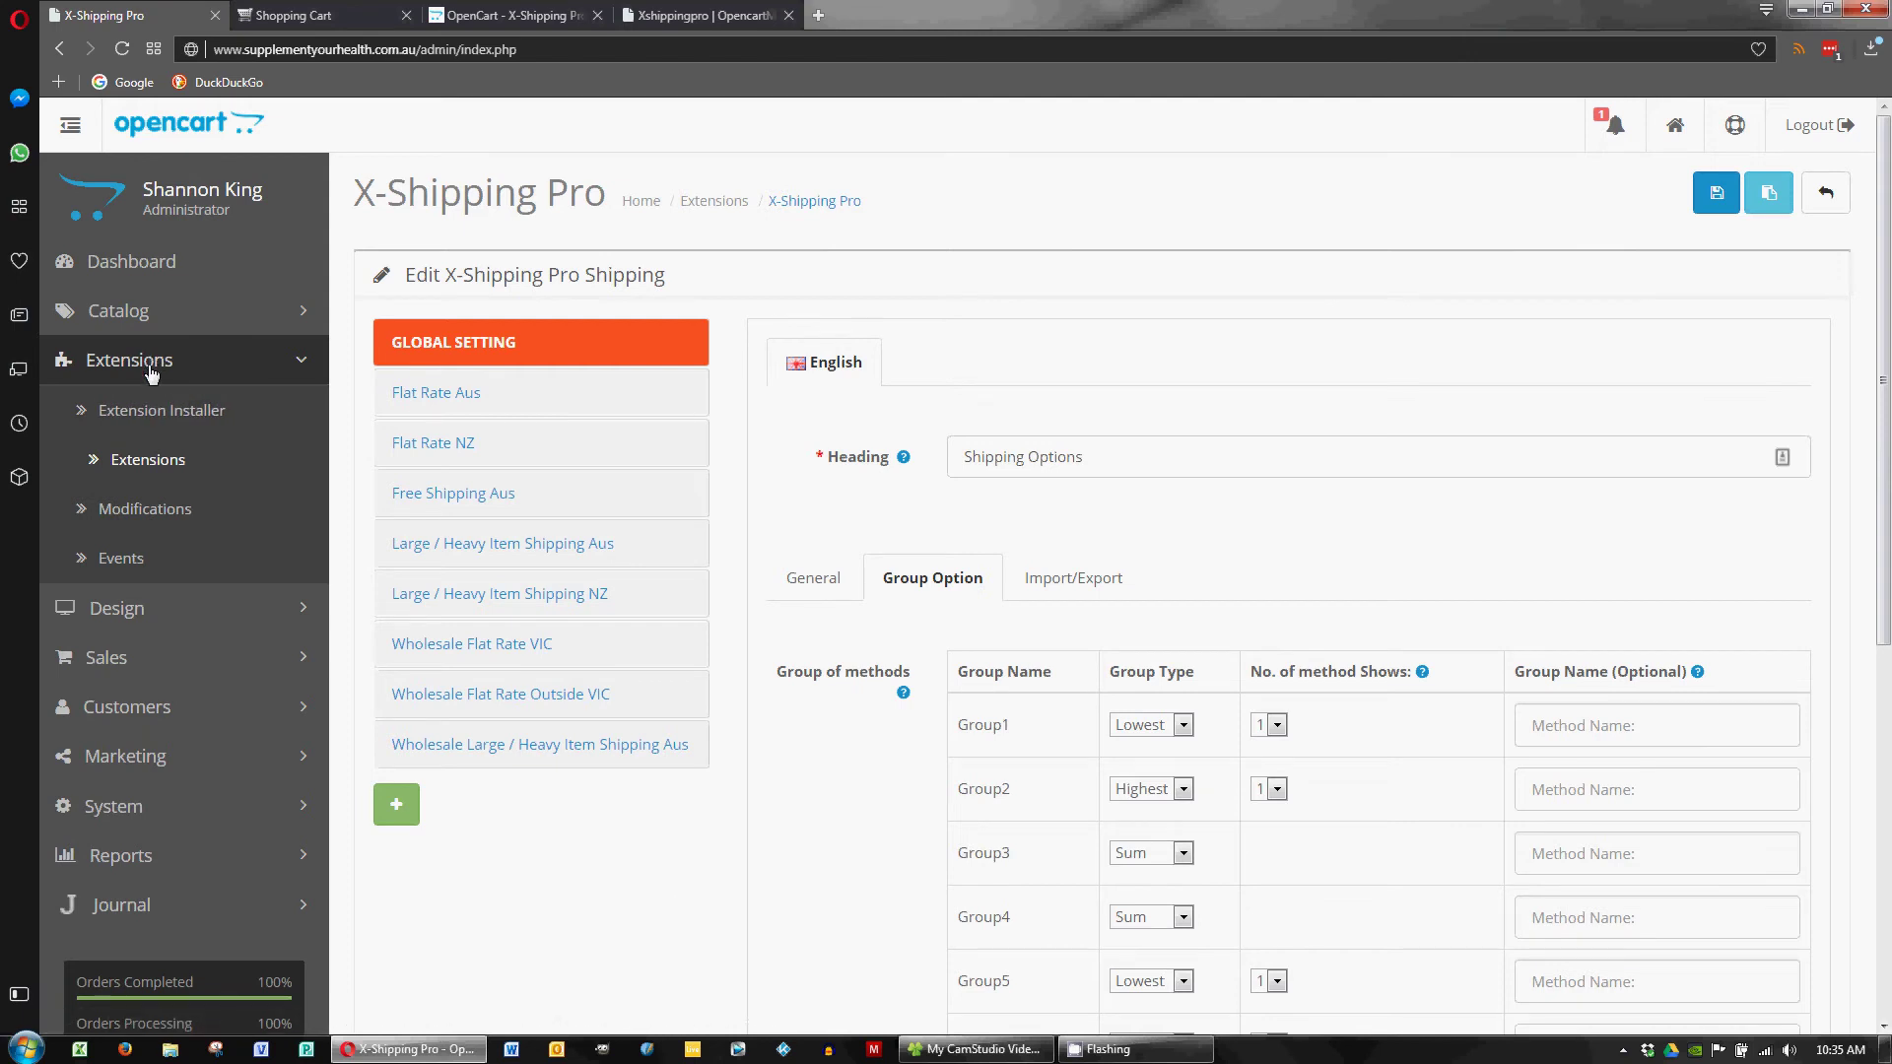
{"action": "left_click", "coordinate": [155, 470]}
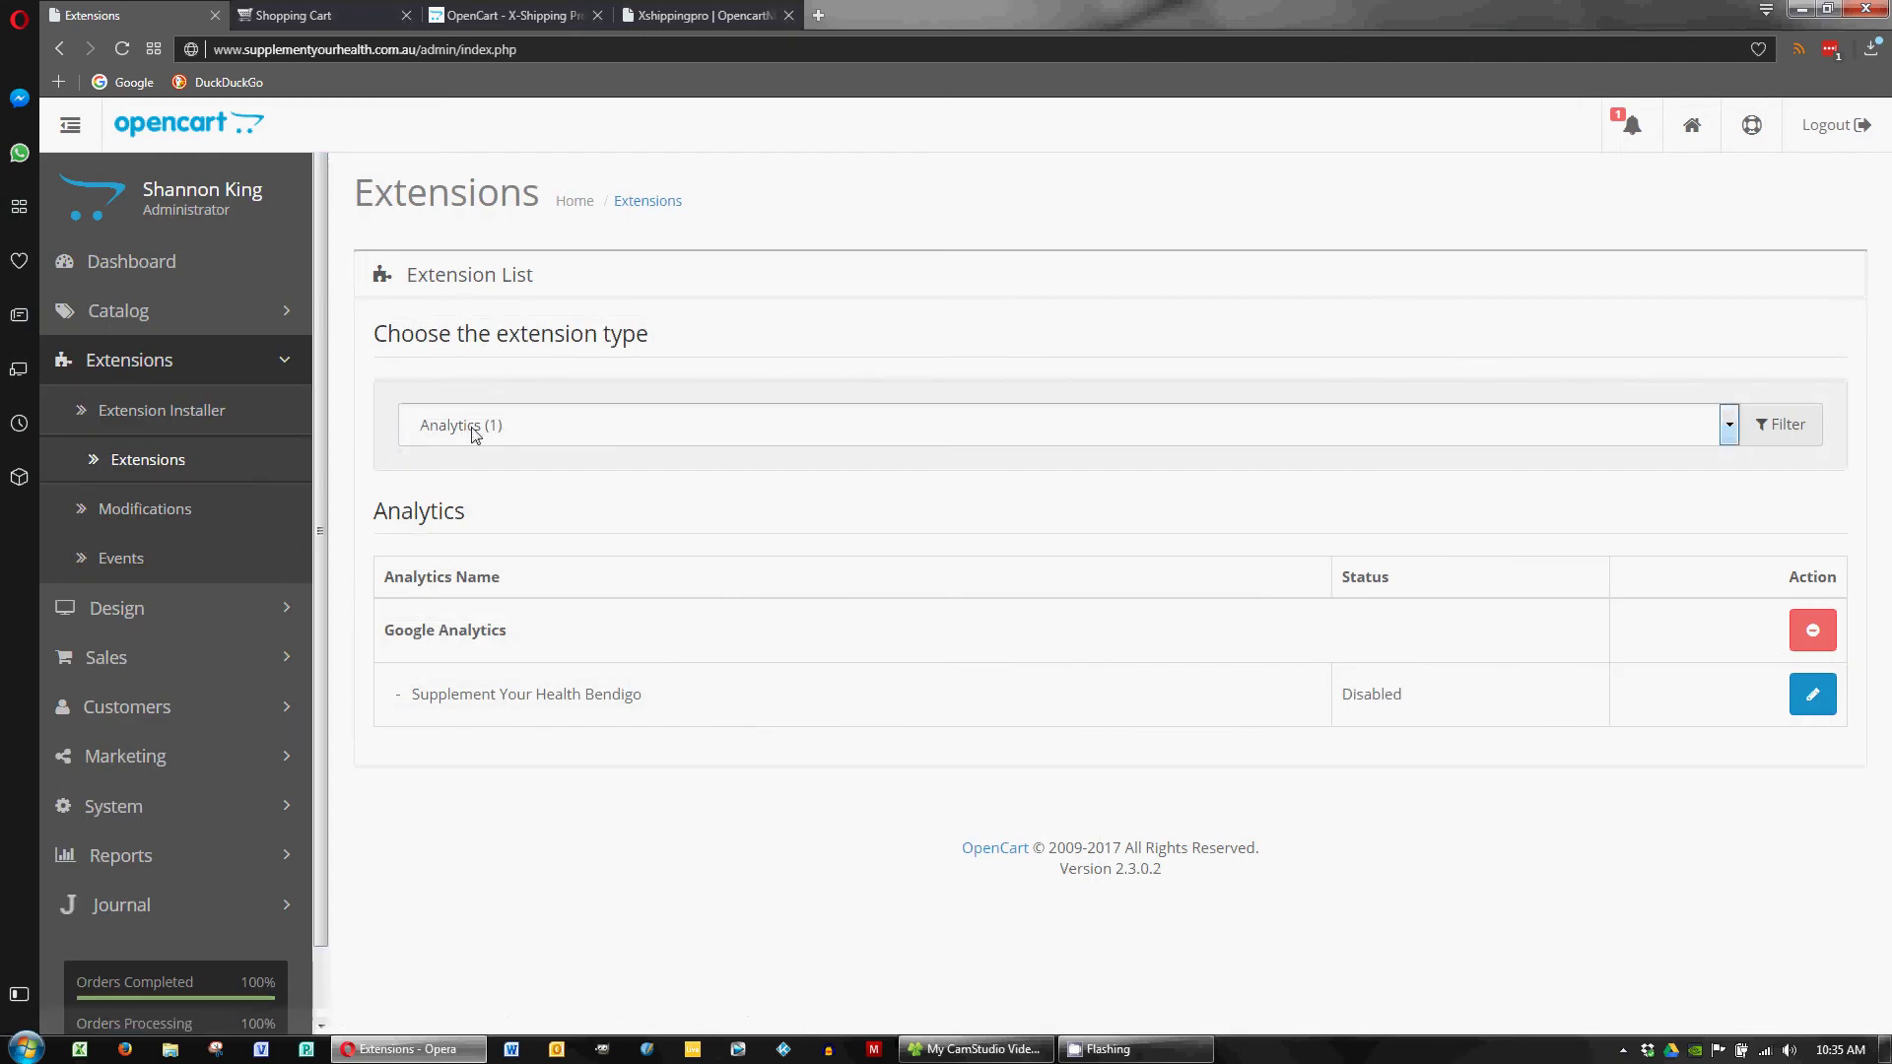
{"action": "left_click", "coordinate": [474, 433]}
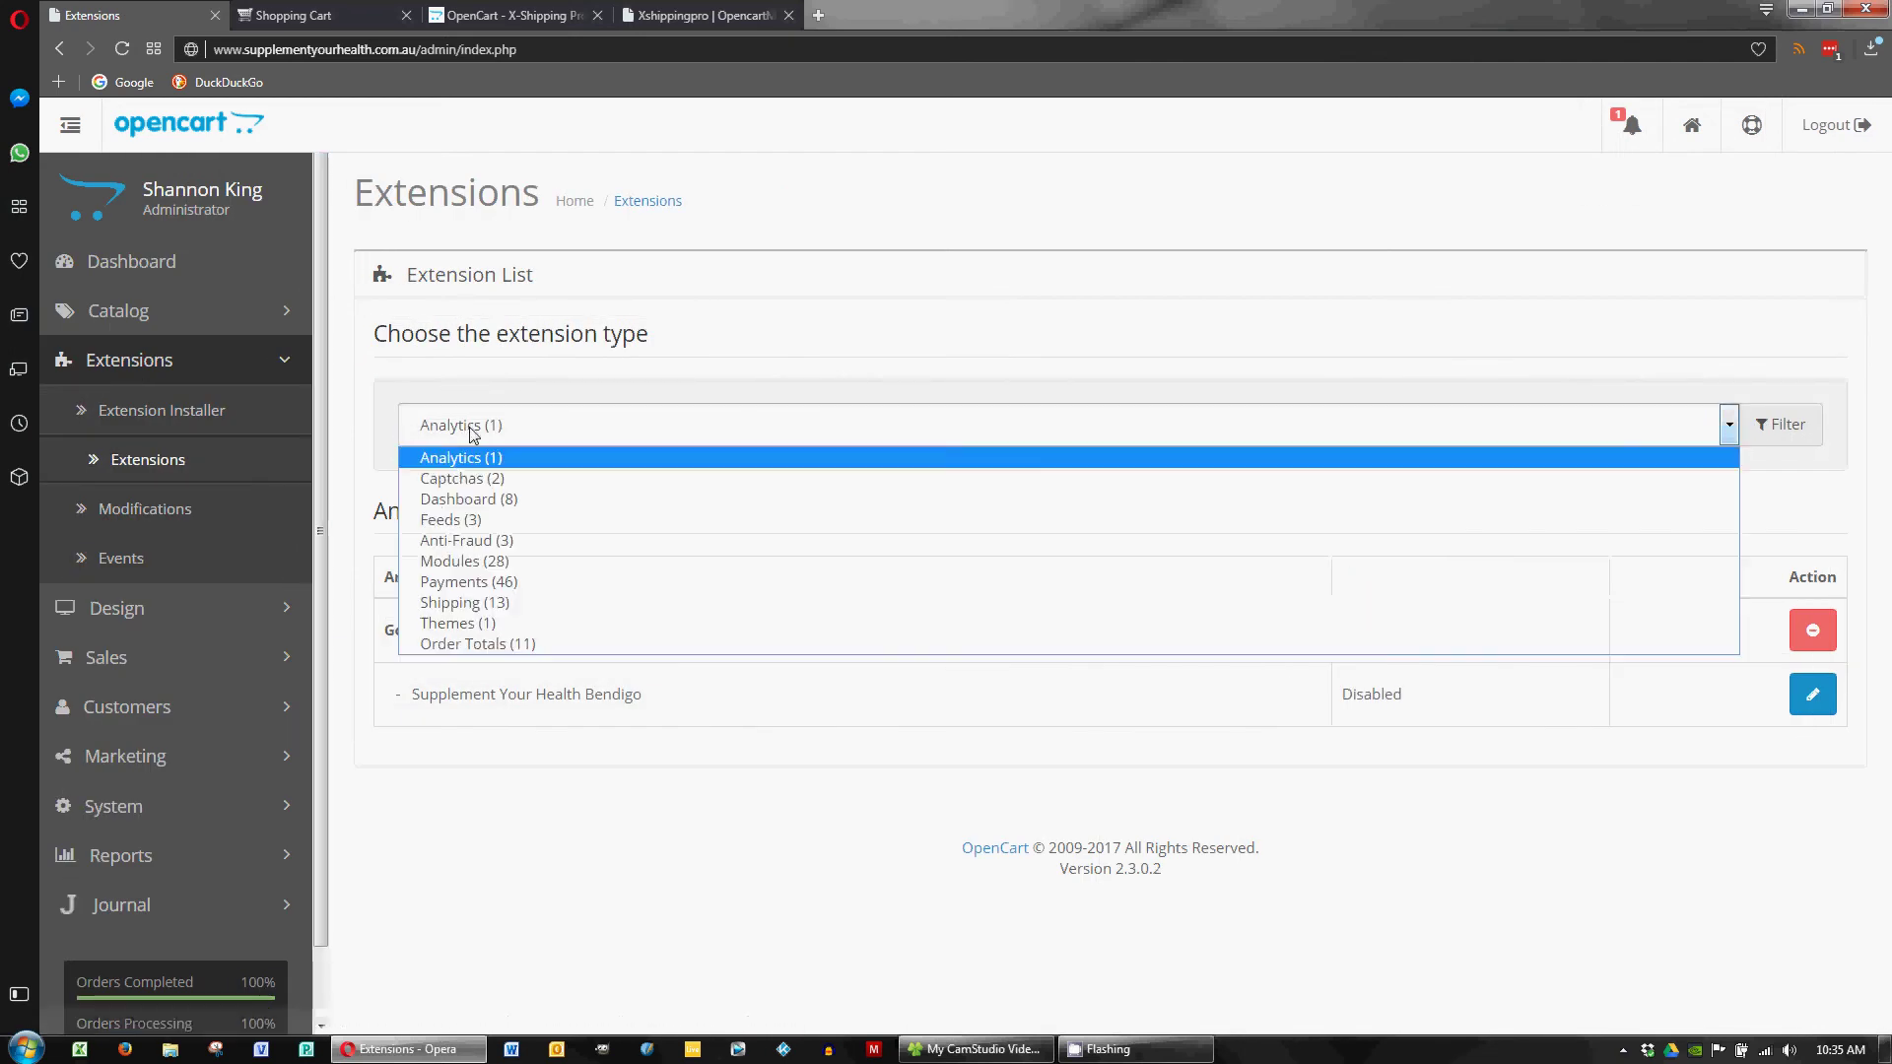
{"action": "left_click", "coordinate": [492, 605]}
{"action": "scroll", "coordinate": [613, 676], "scroll_direction": "down", "scroll_amount": 5}
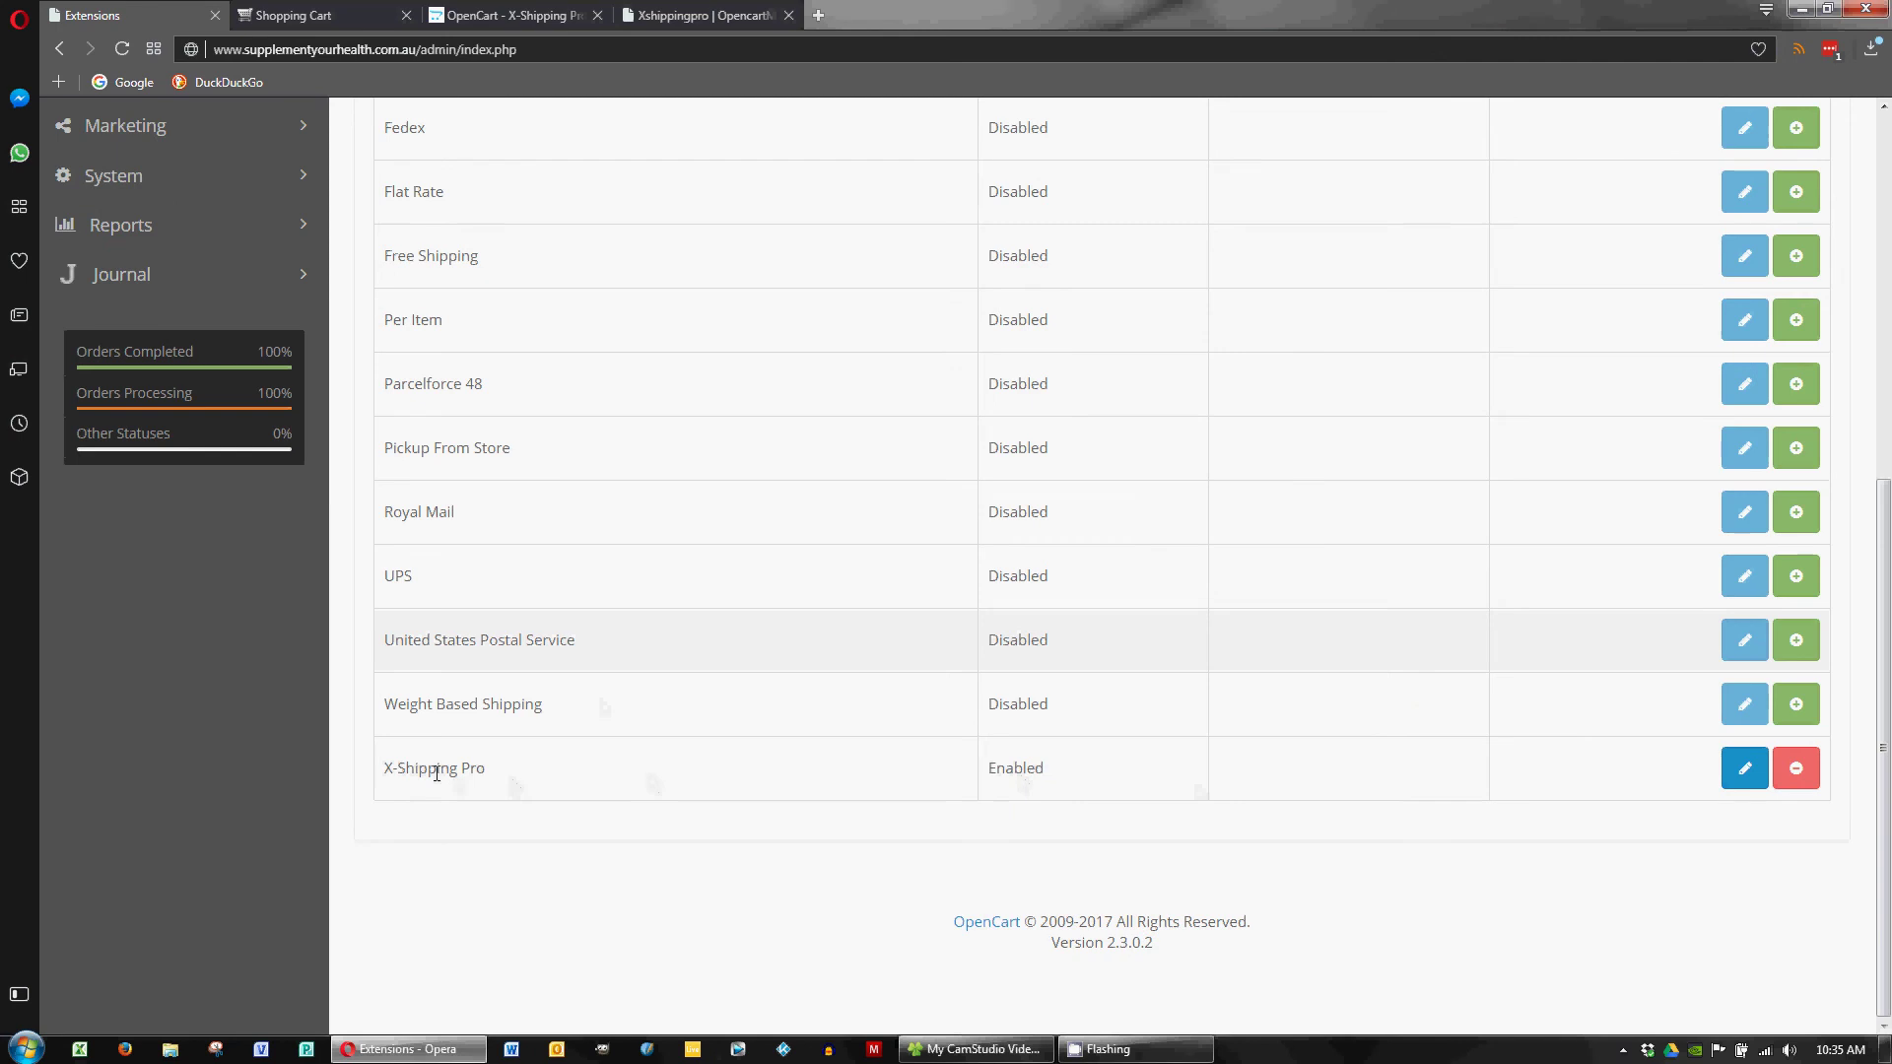
{"action": "scroll", "coordinate": [1461, 765], "scroll_direction": "up", "scroll_amount": 4}
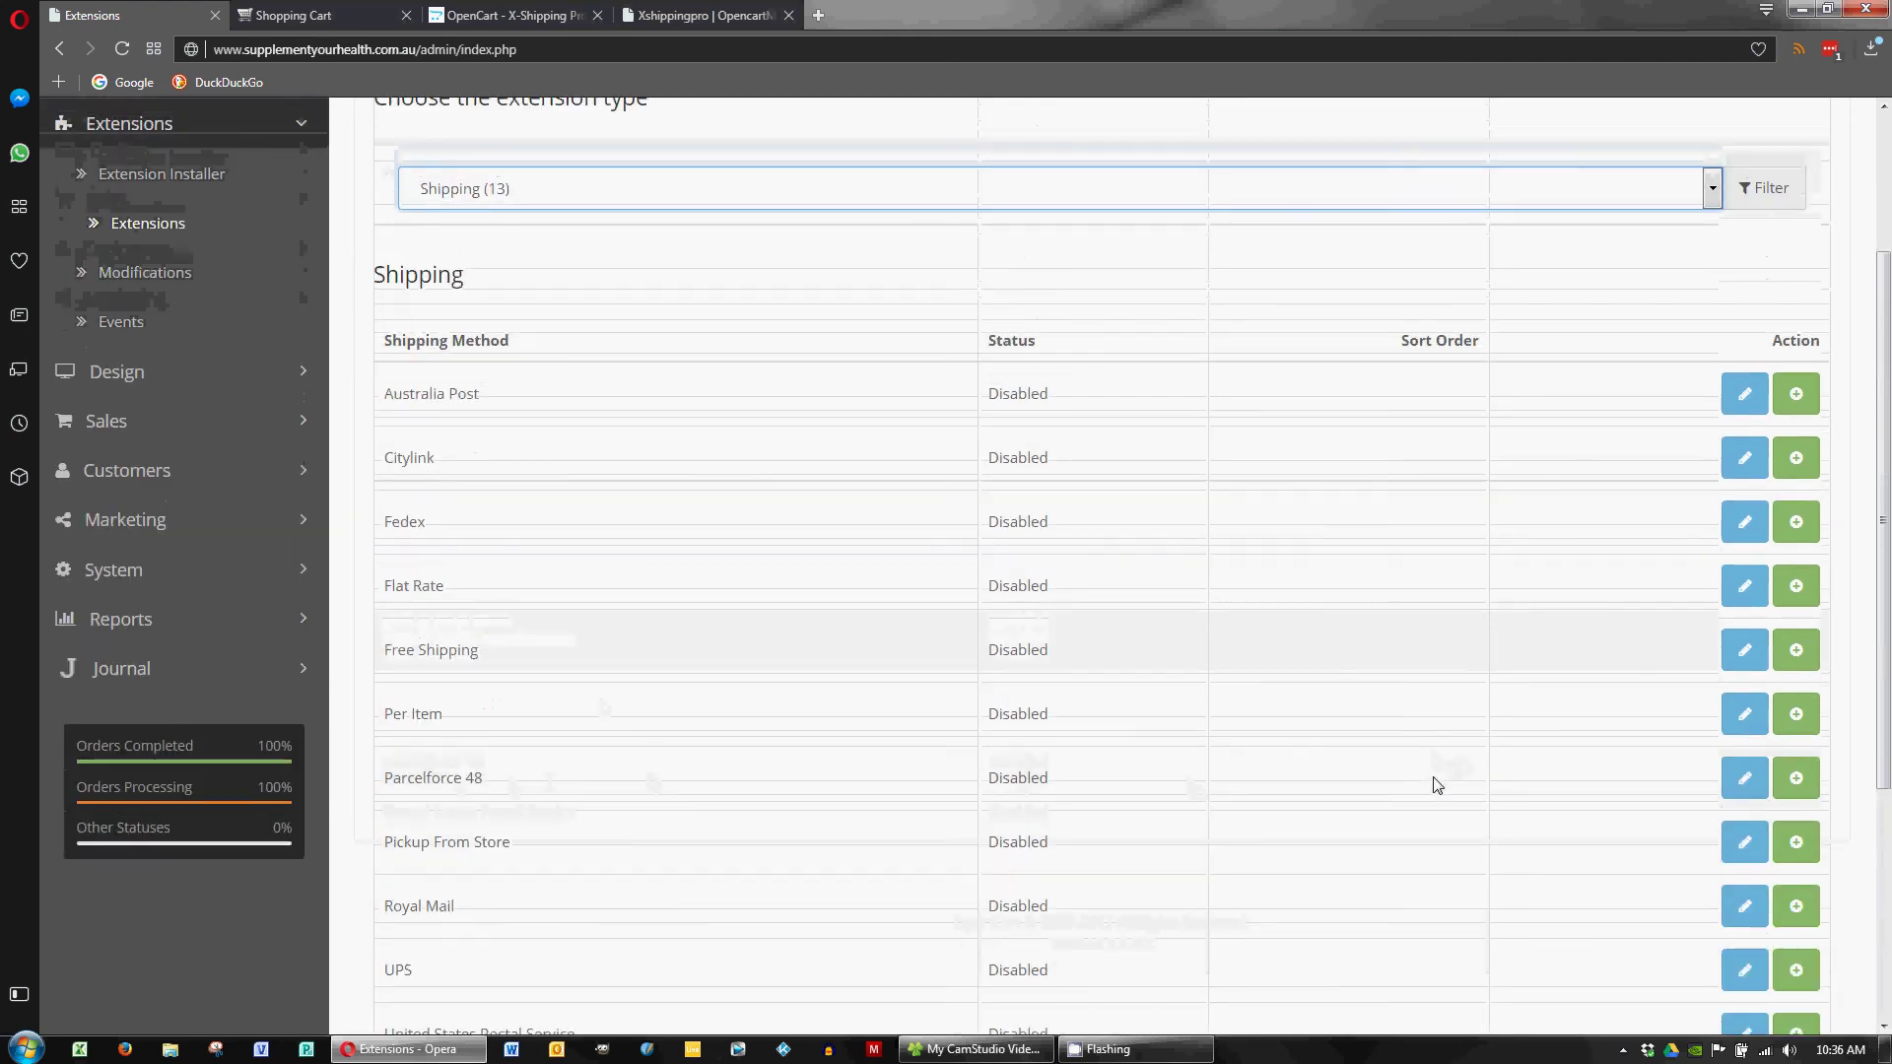
{"action": "scroll", "coordinate": [1446, 832], "scroll_direction": "down", "scroll_amount": 1}
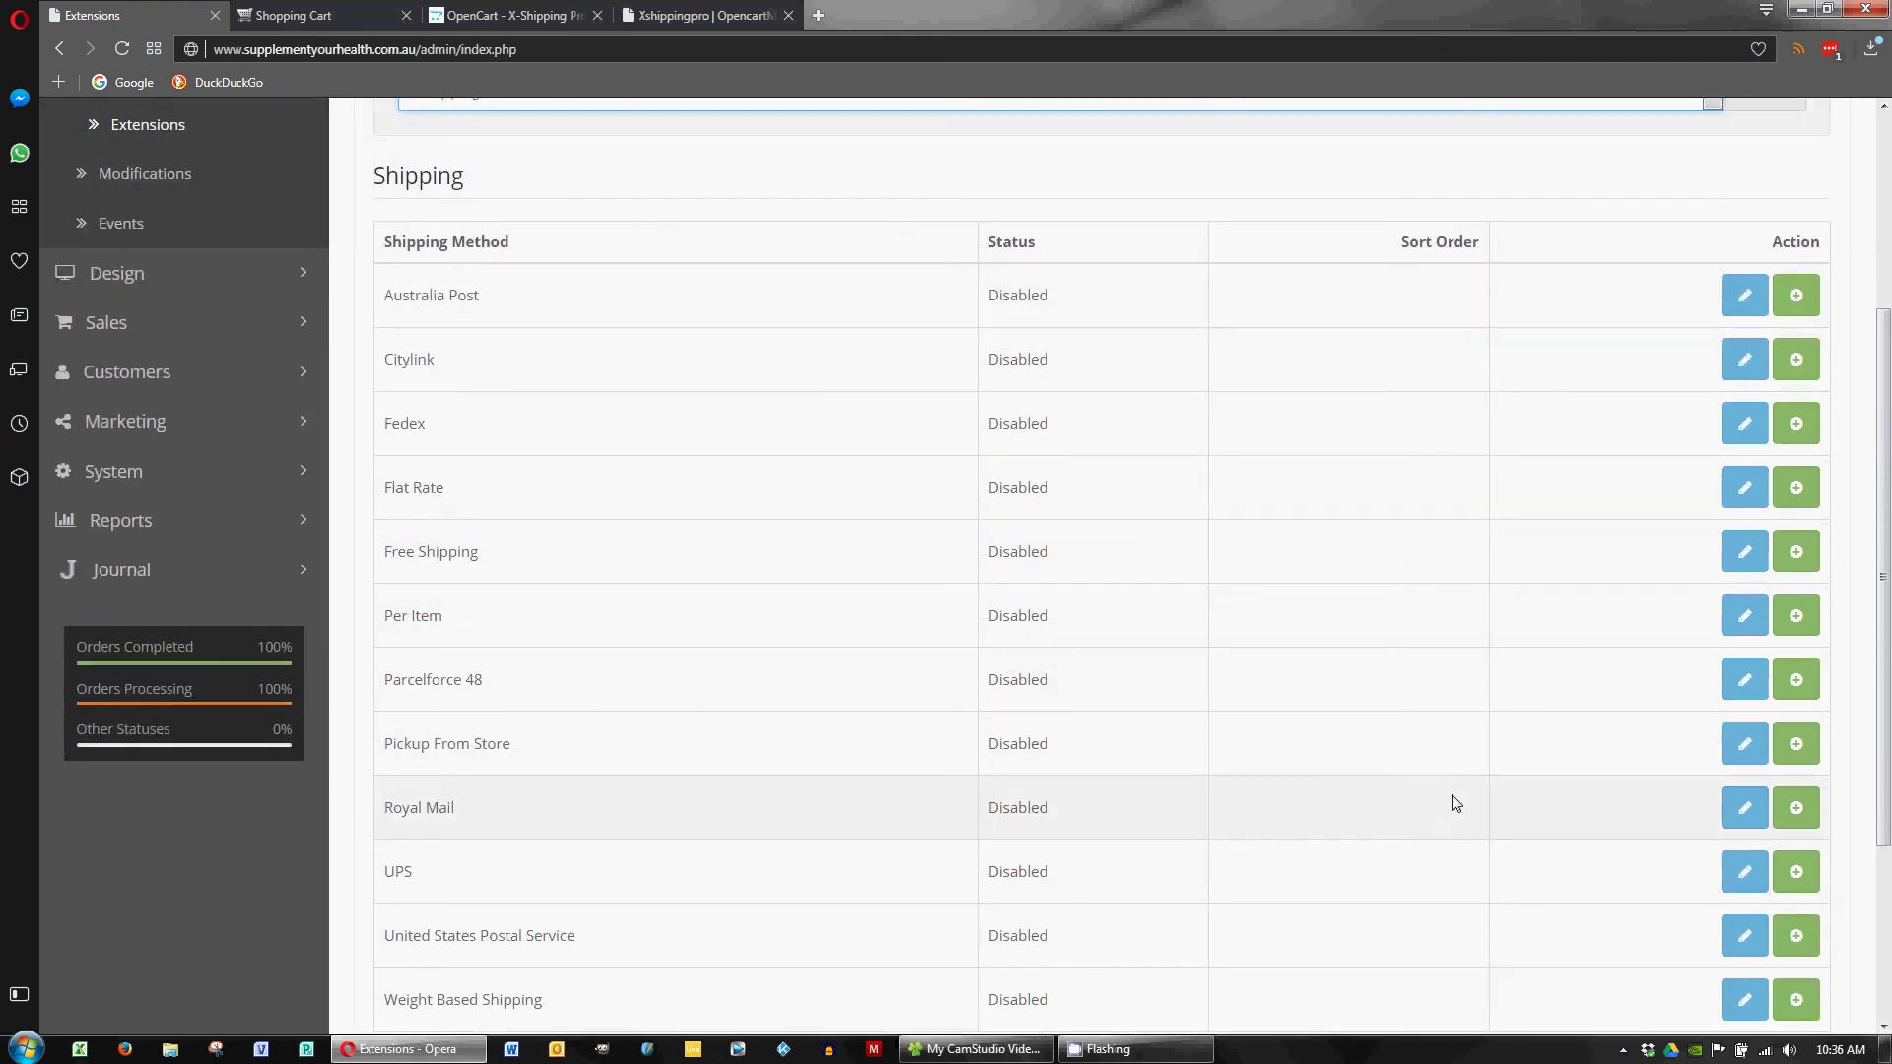
{"action": "scroll", "coordinate": [1618, 773], "scroll_direction": "down", "scroll_amount": 3}
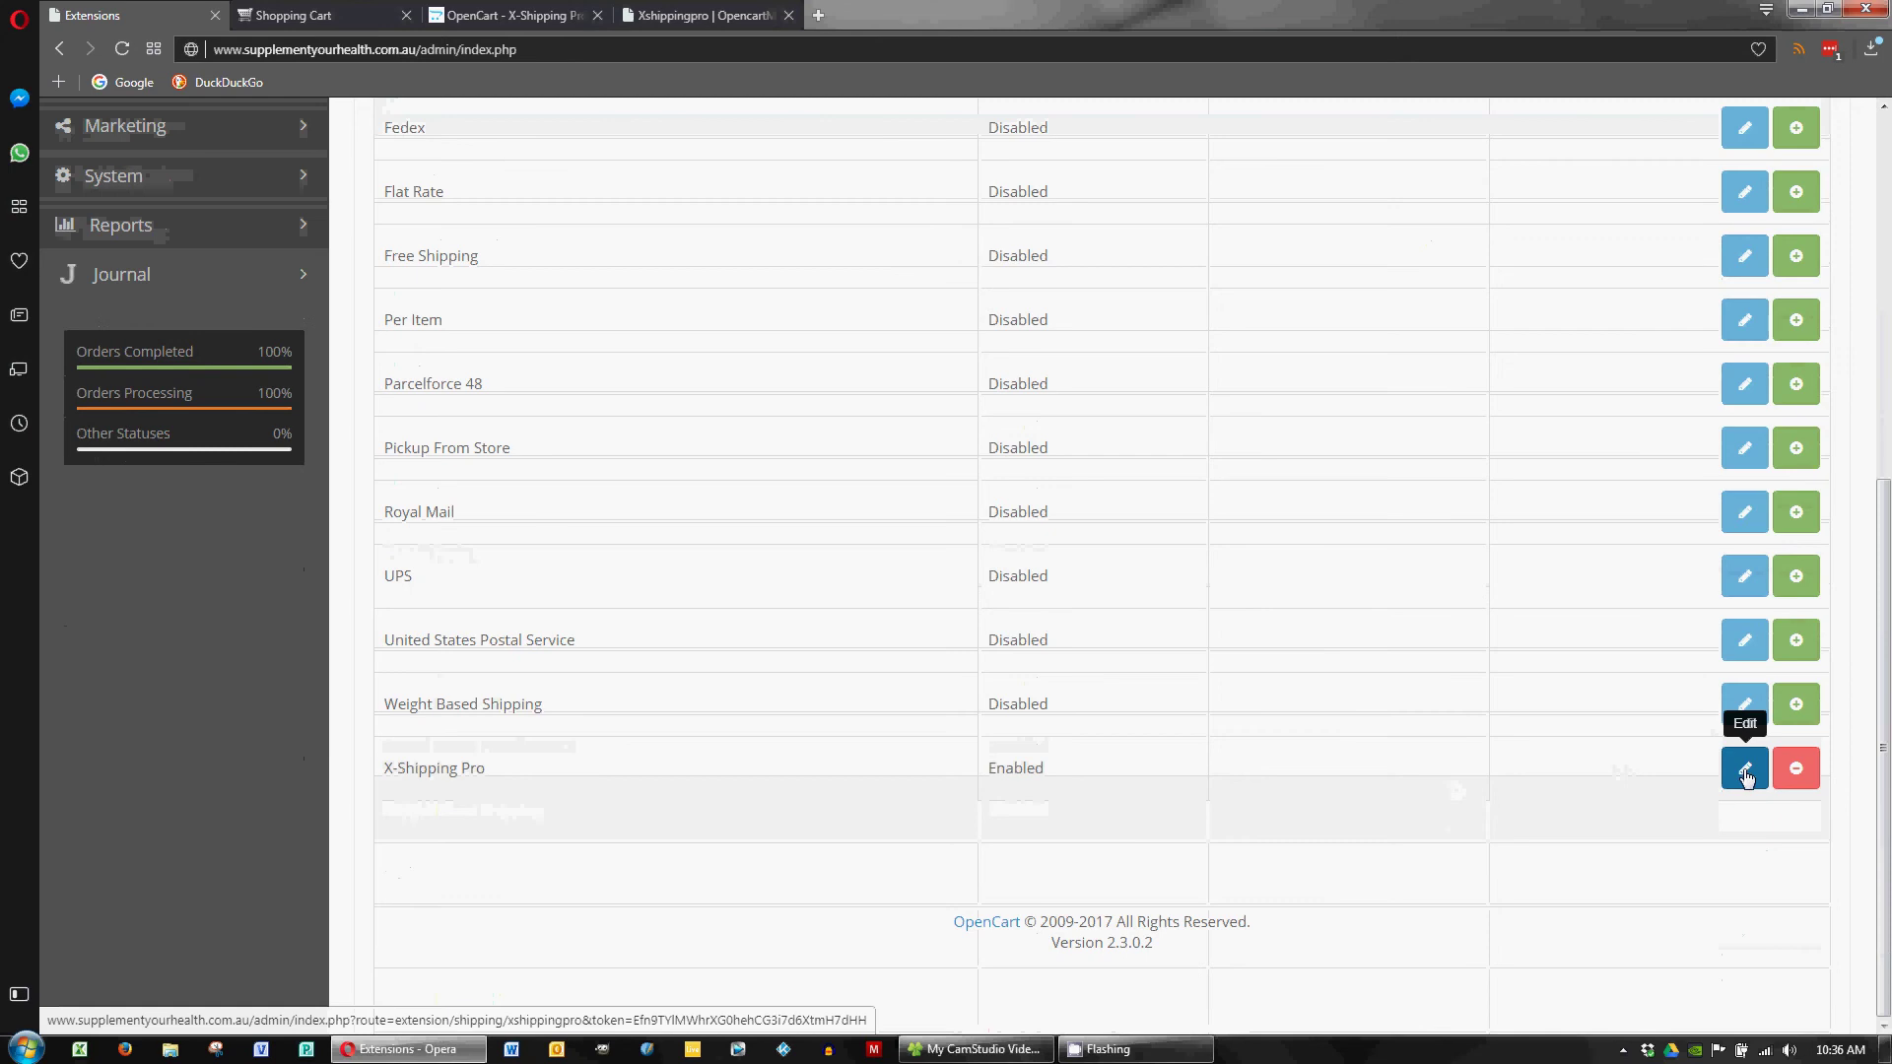
Step: Open X-Shipping Pro for editing and review its General tab's eight shipping methods
{"action": "left_click", "coordinate": [1745, 775]}
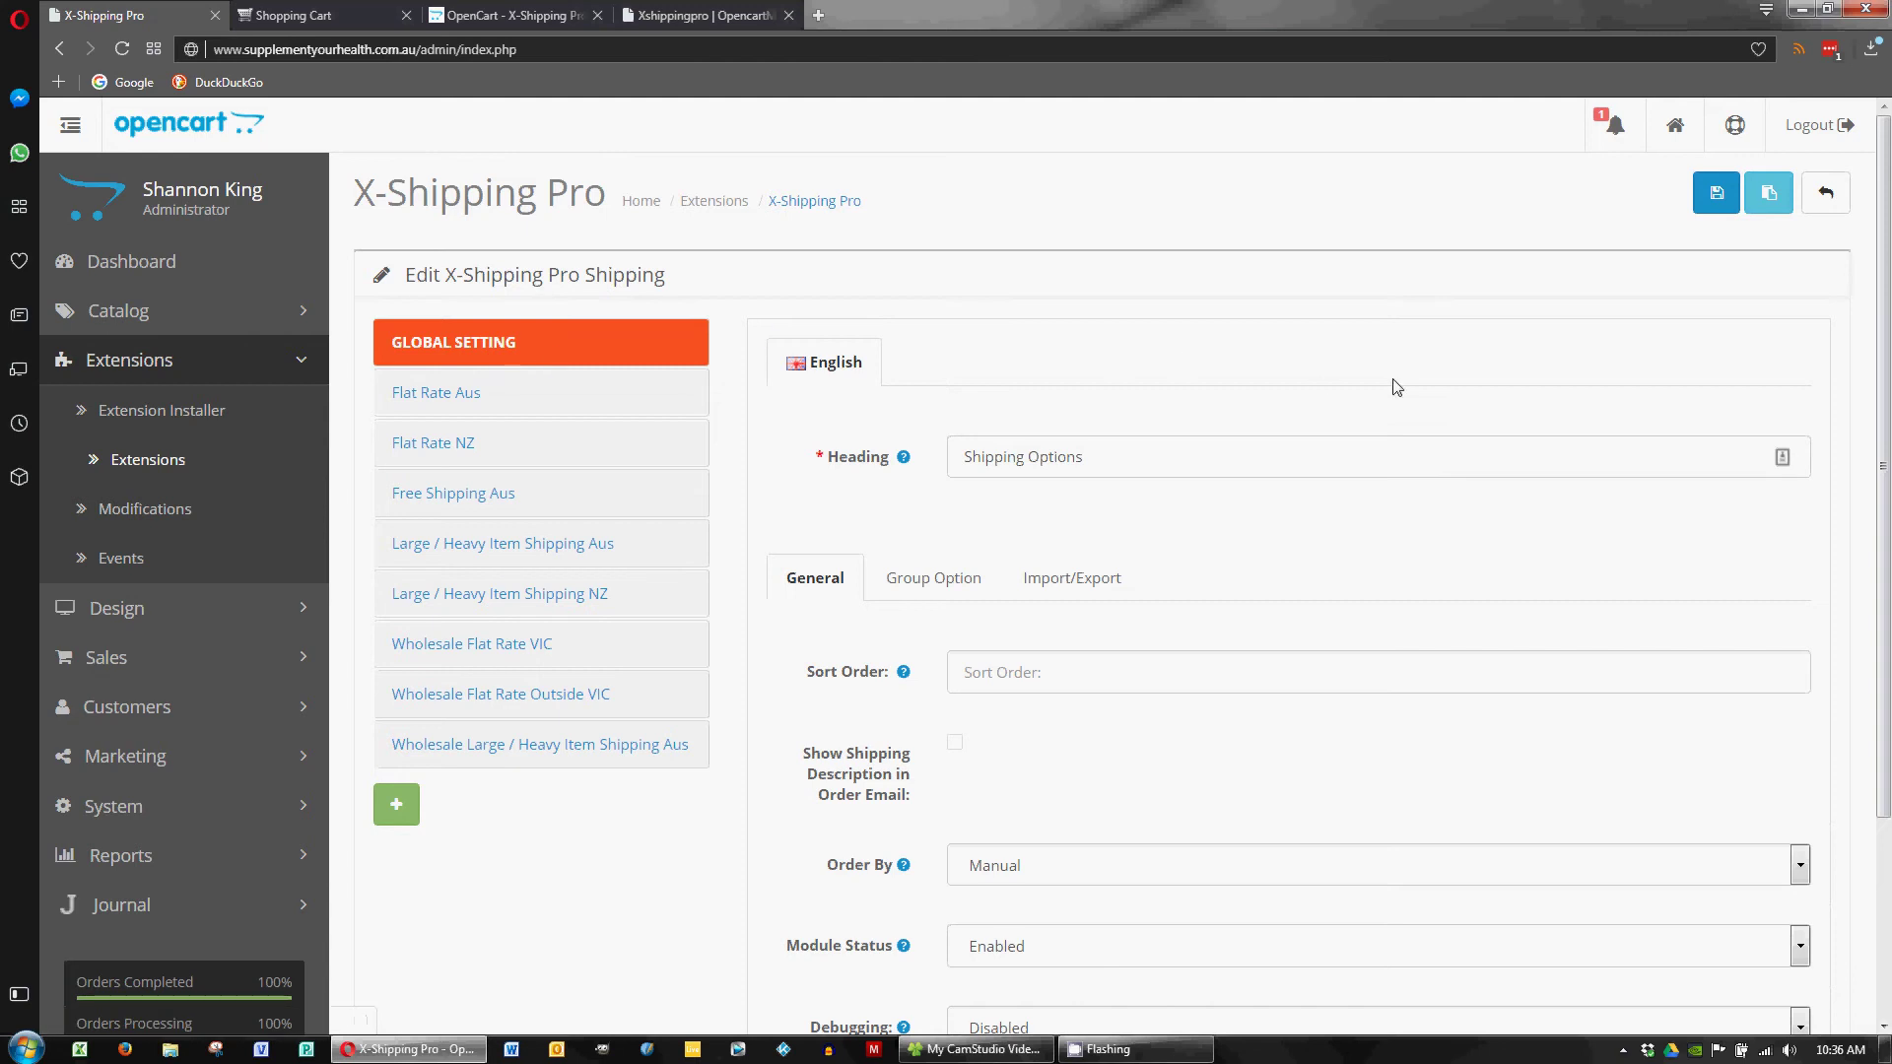
{"action": "scroll", "coordinate": [1397, 387], "scroll_direction": "down", "scroll_amount": 1}
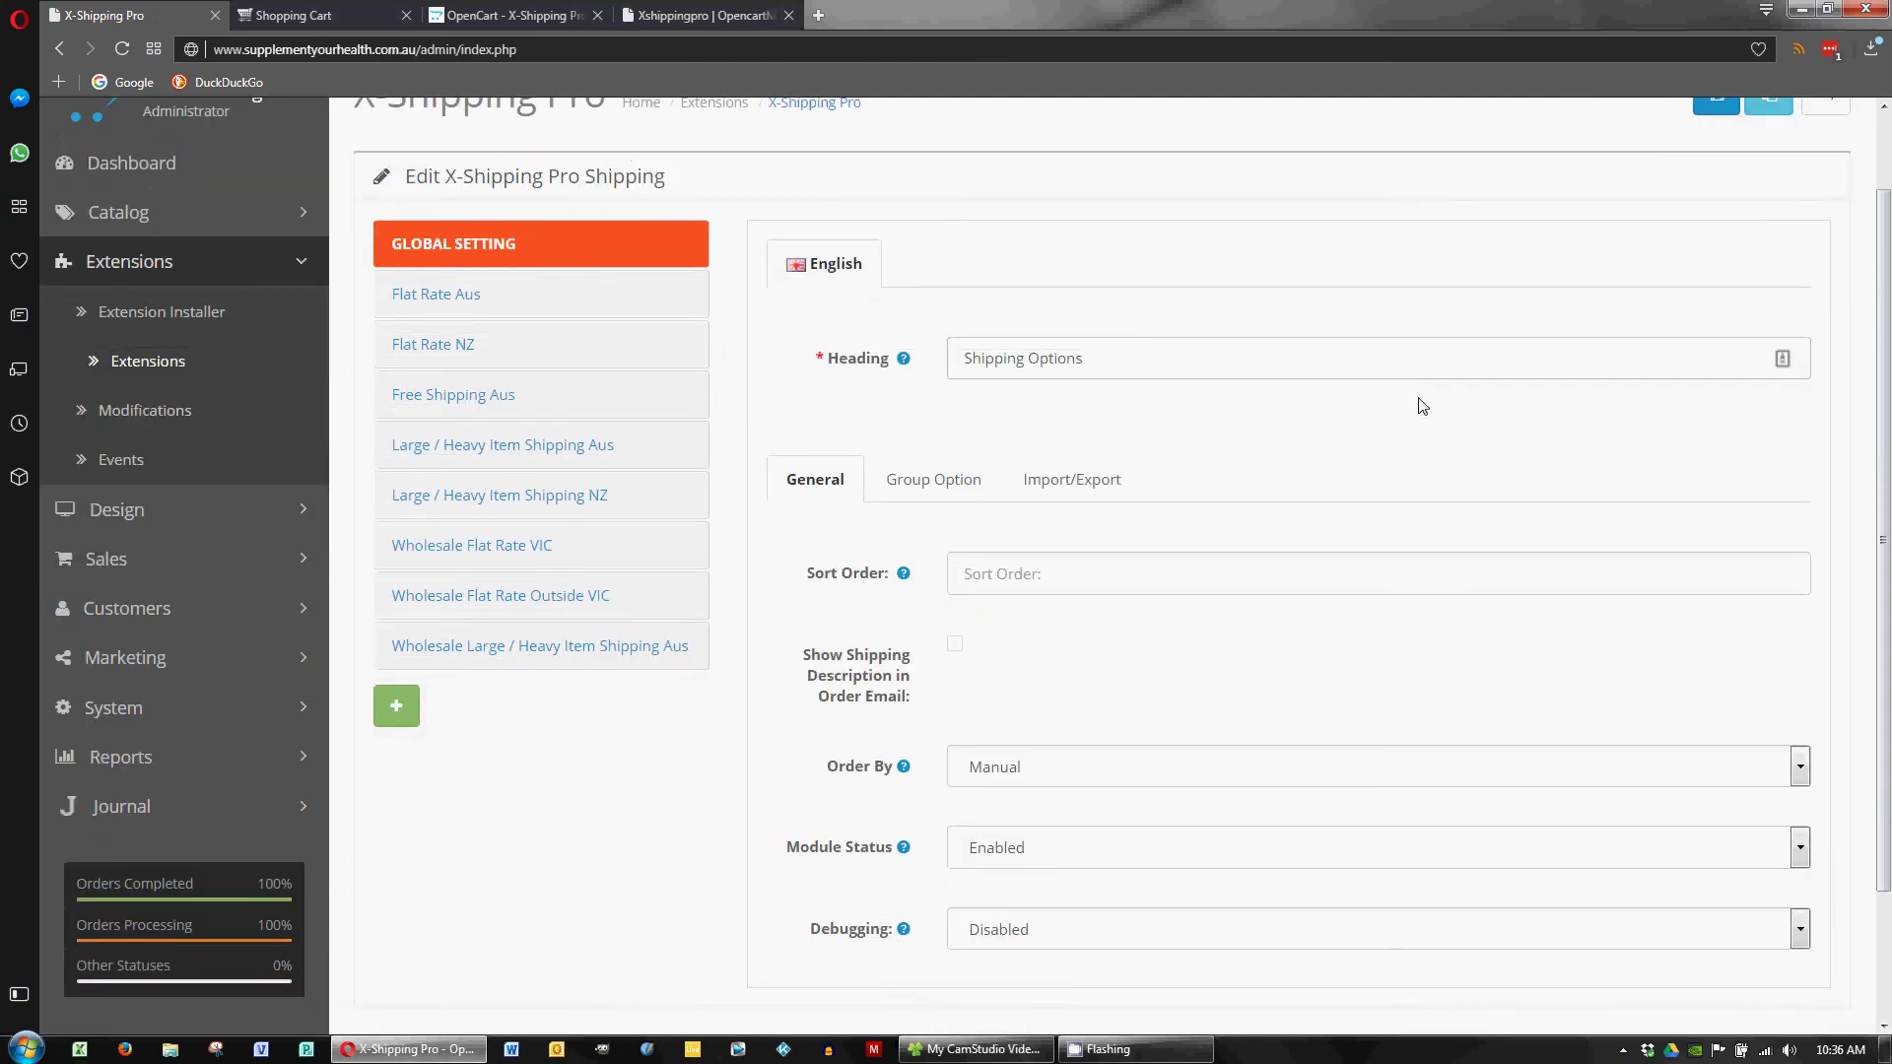
{"action": "scroll", "coordinate": [1418, 404], "scroll_direction": "down", "scroll_amount": 1}
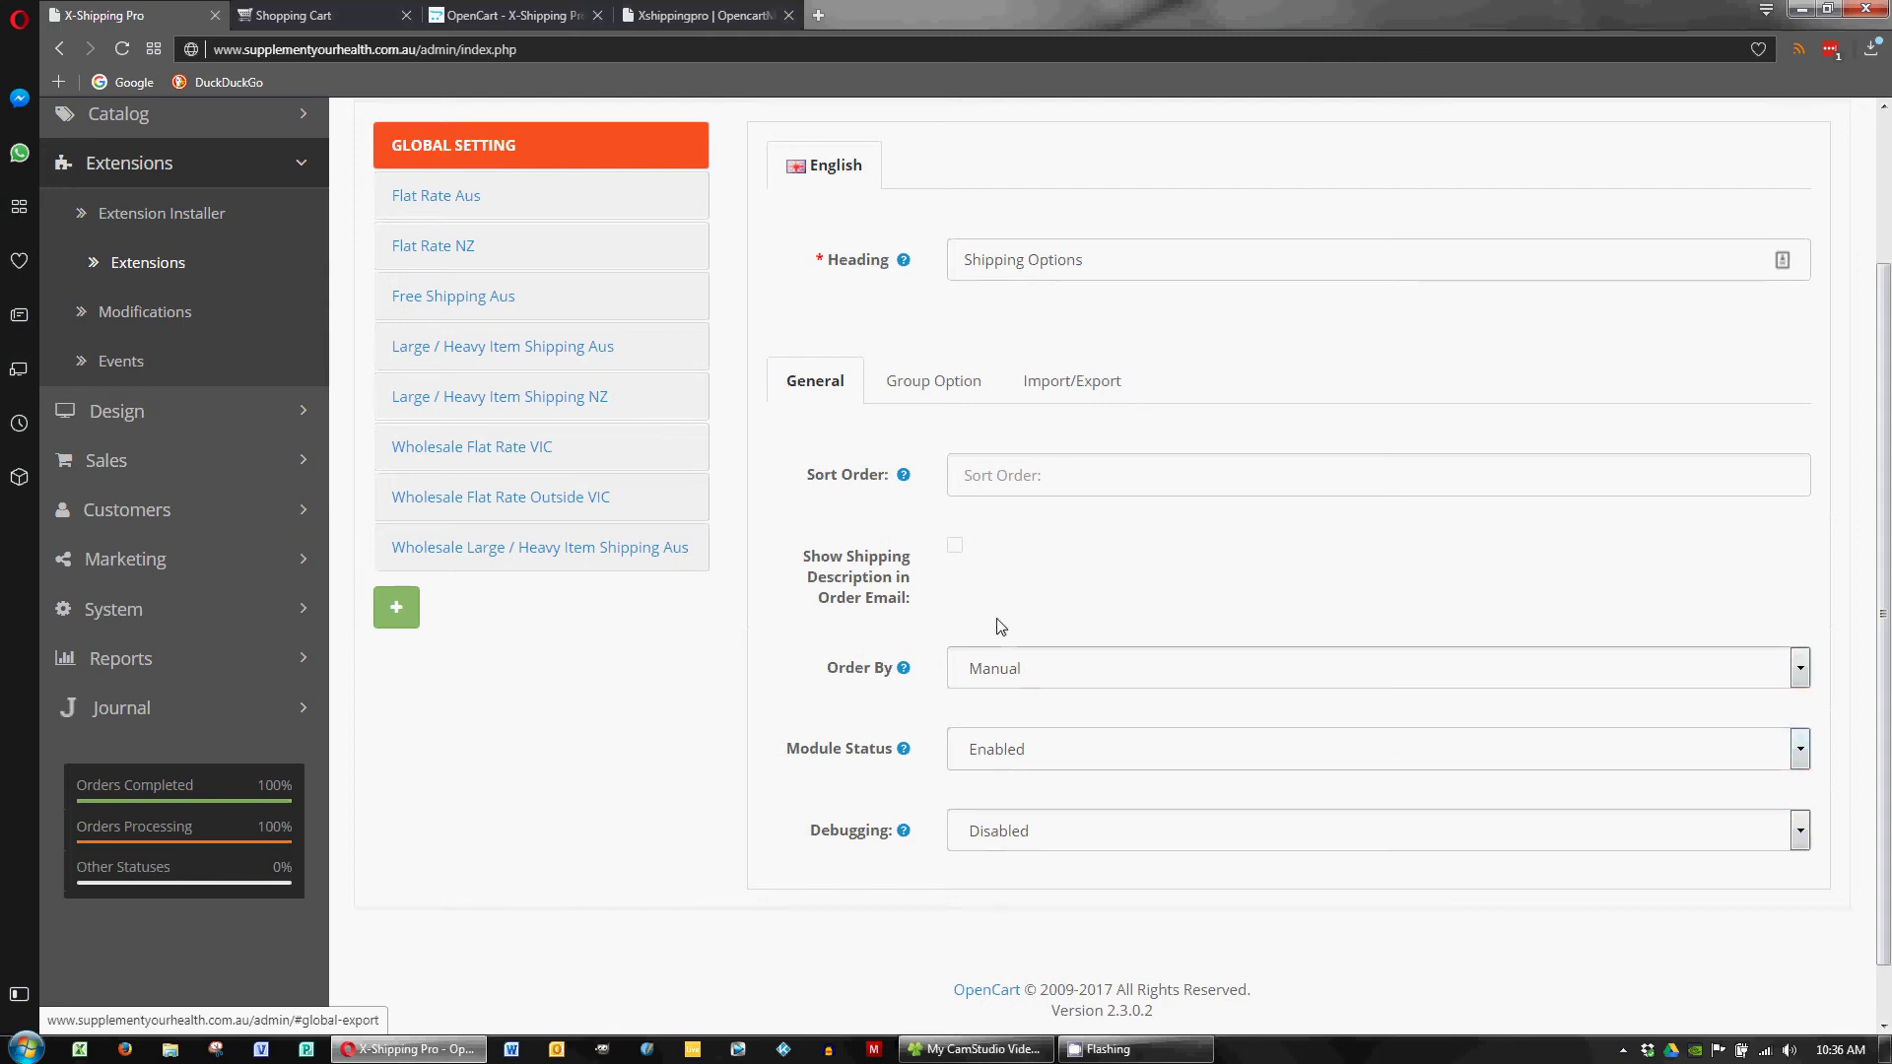
{"action": "left_click", "coordinate": [949, 387]}
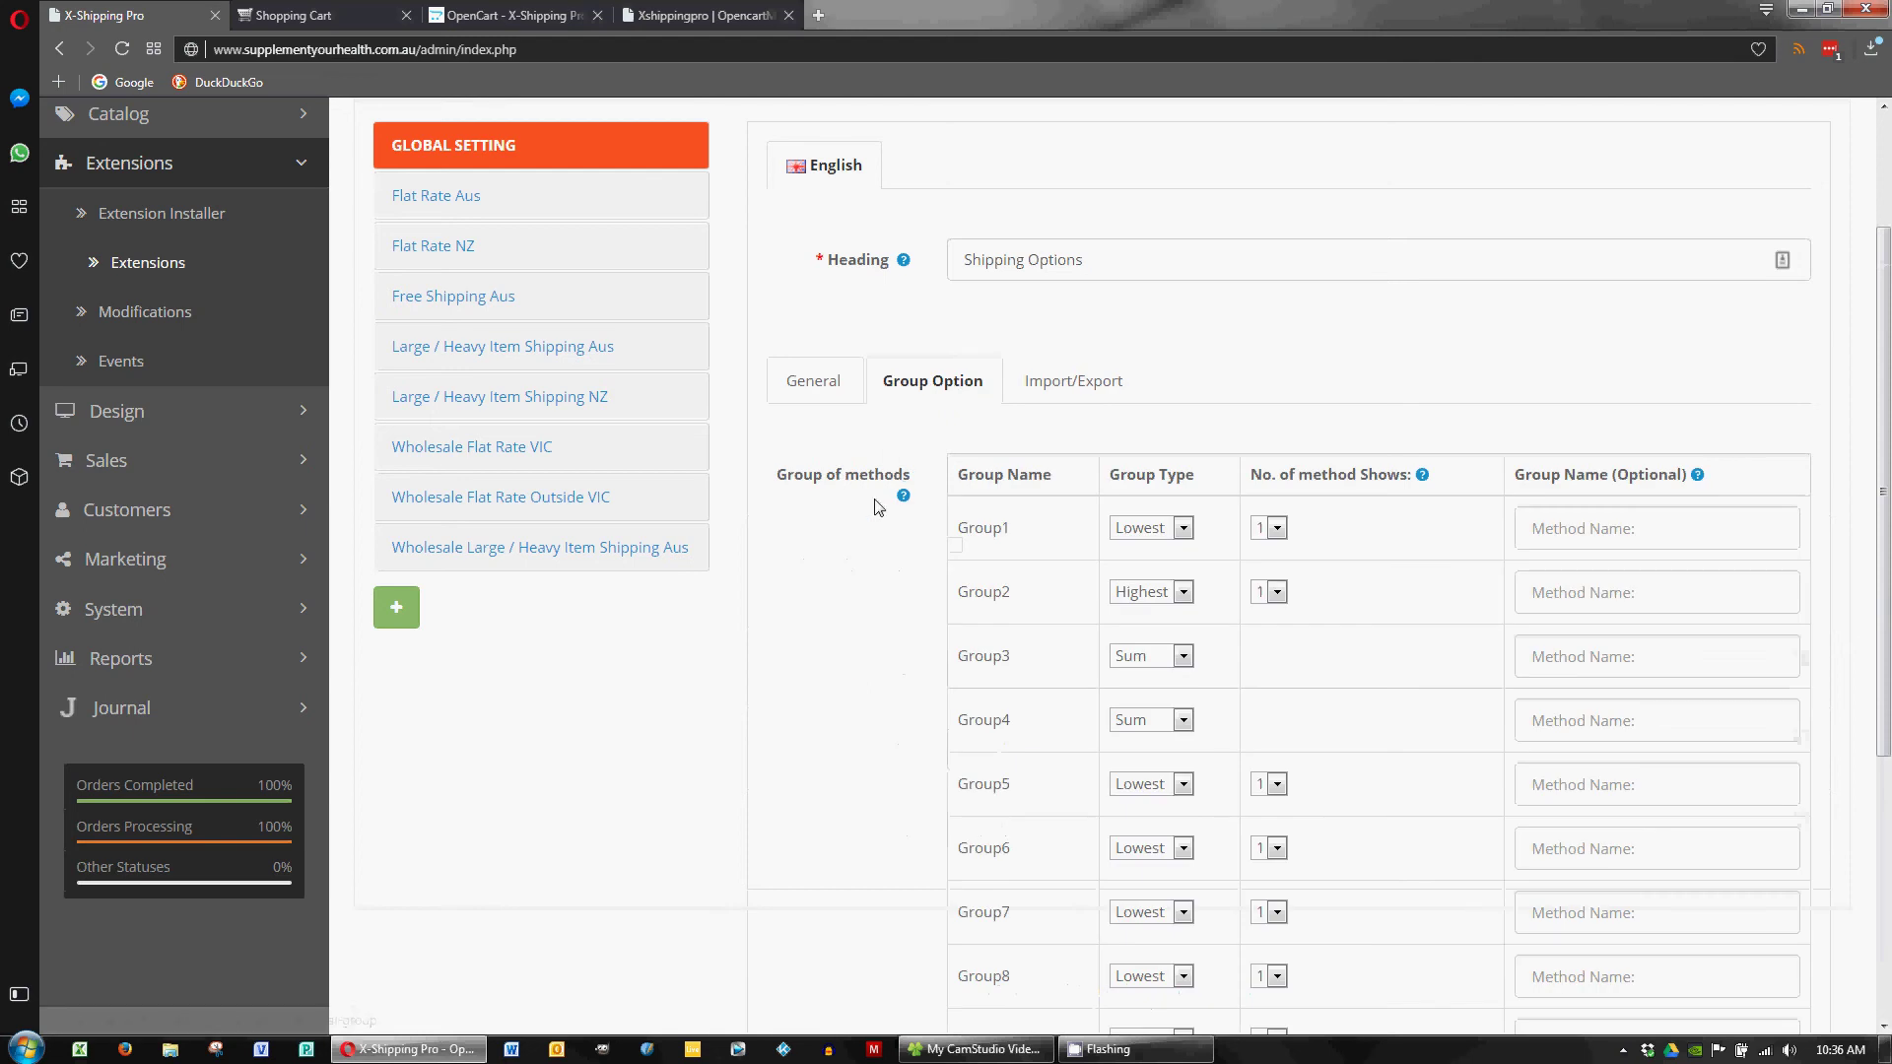
{"action": "scroll", "coordinate": [832, 585], "scroll_direction": "down", "scroll_amount": 1}
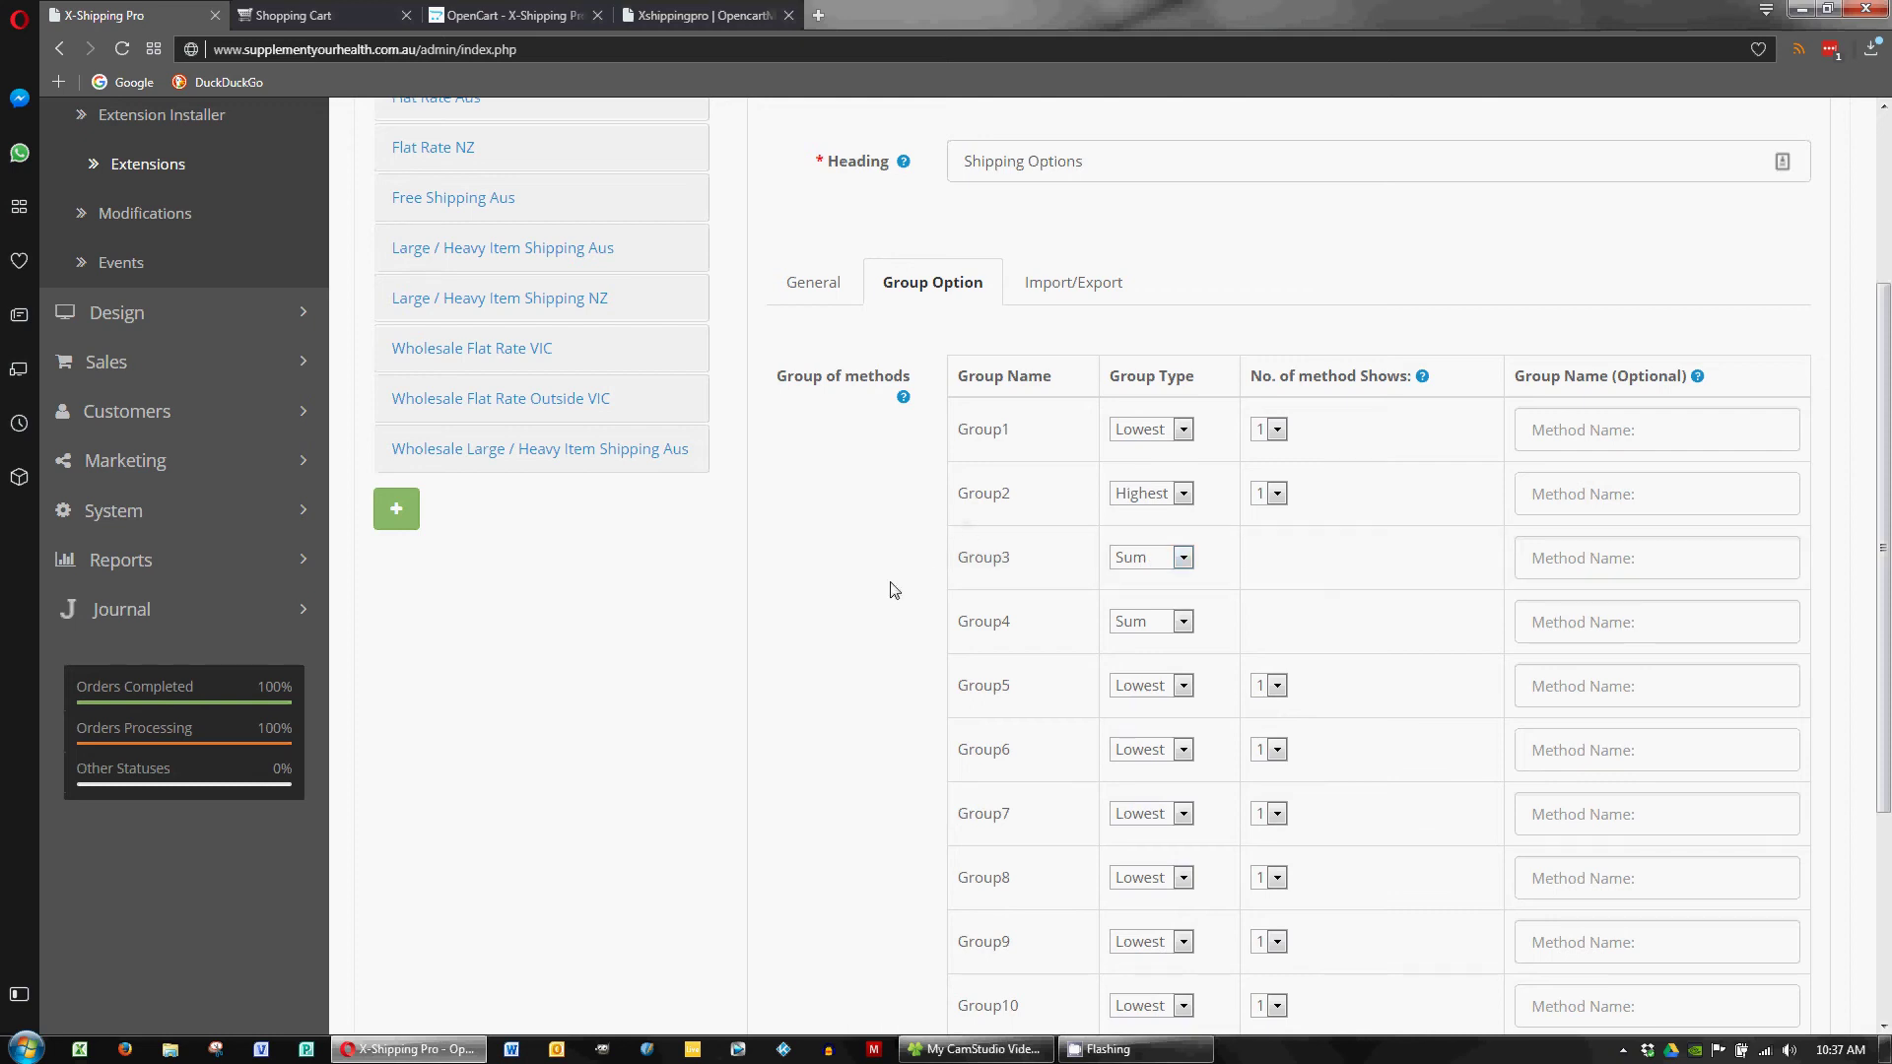
{"action": "scroll", "coordinate": [894, 592], "scroll_direction": "up", "scroll_amount": 1}
{"action": "scroll", "coordinate": [894, 591], "scroll_direction": "up", "scroll_amount": 3}
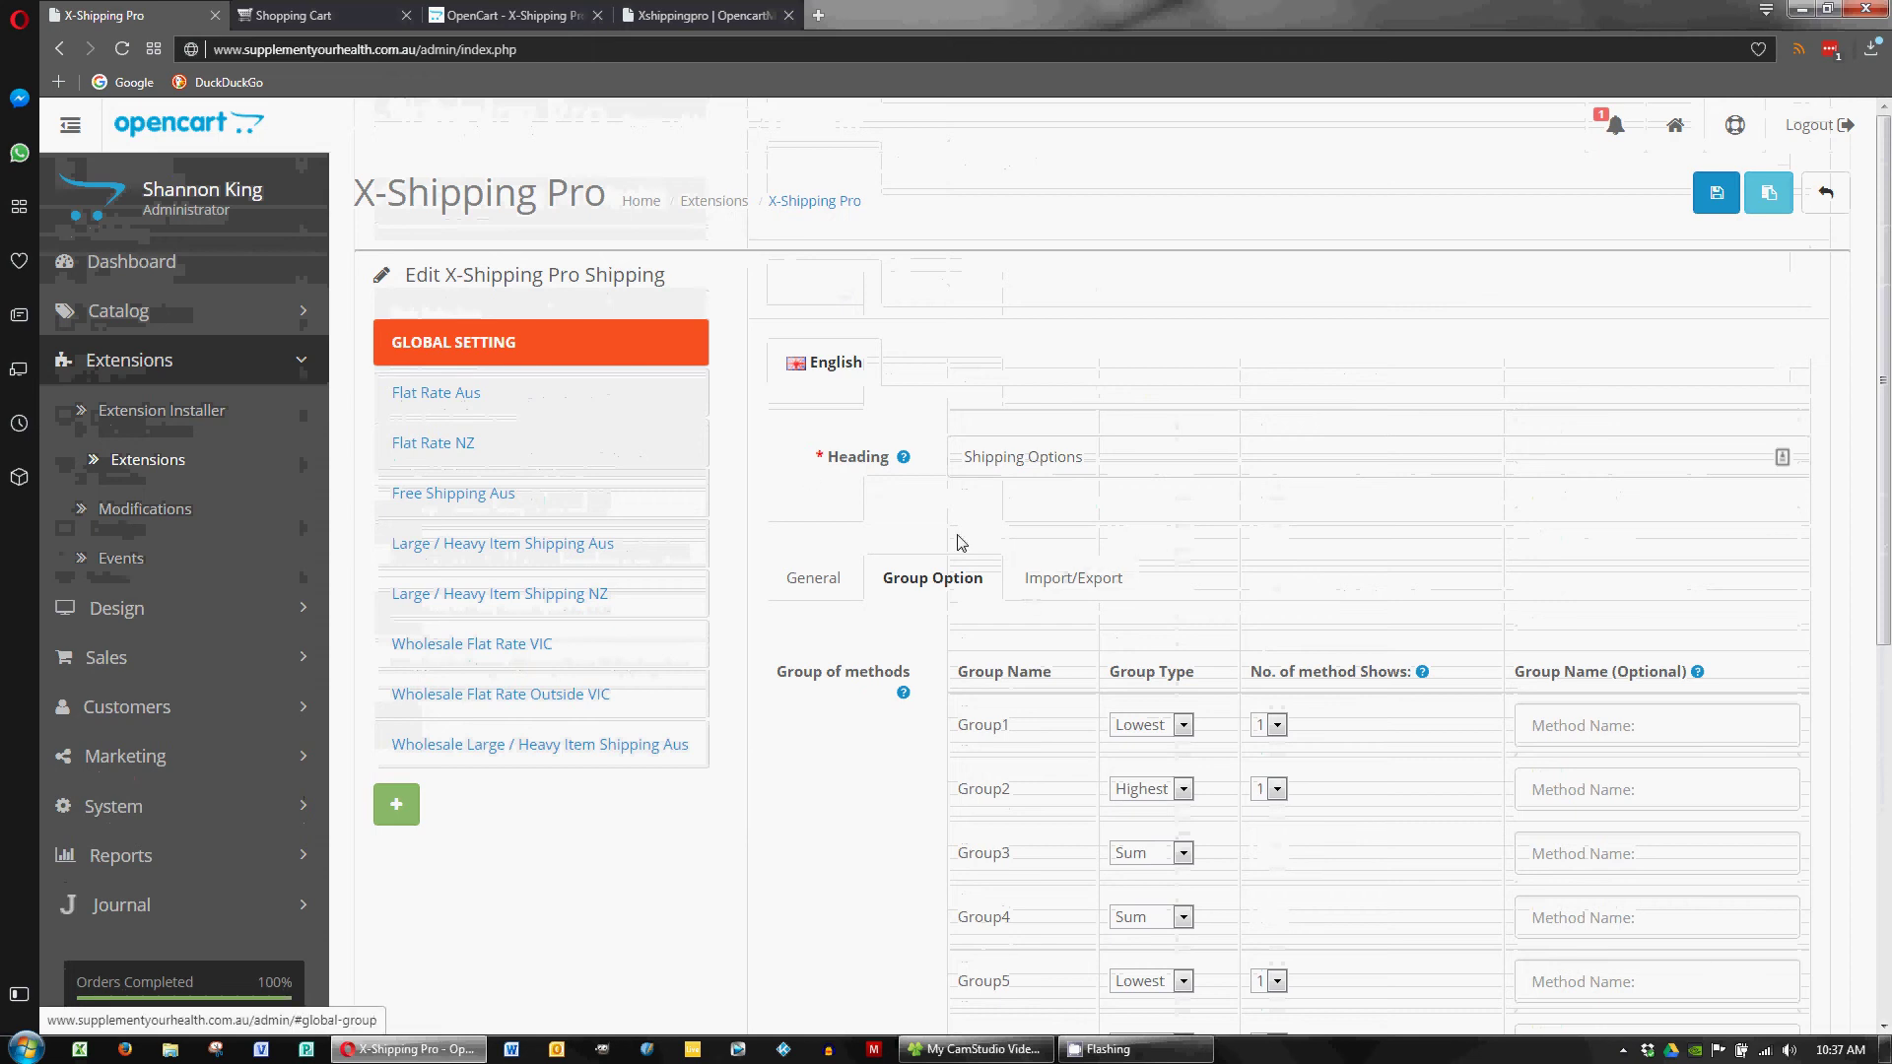
{"action": "left_click", "coordinate": [1081, 588]}
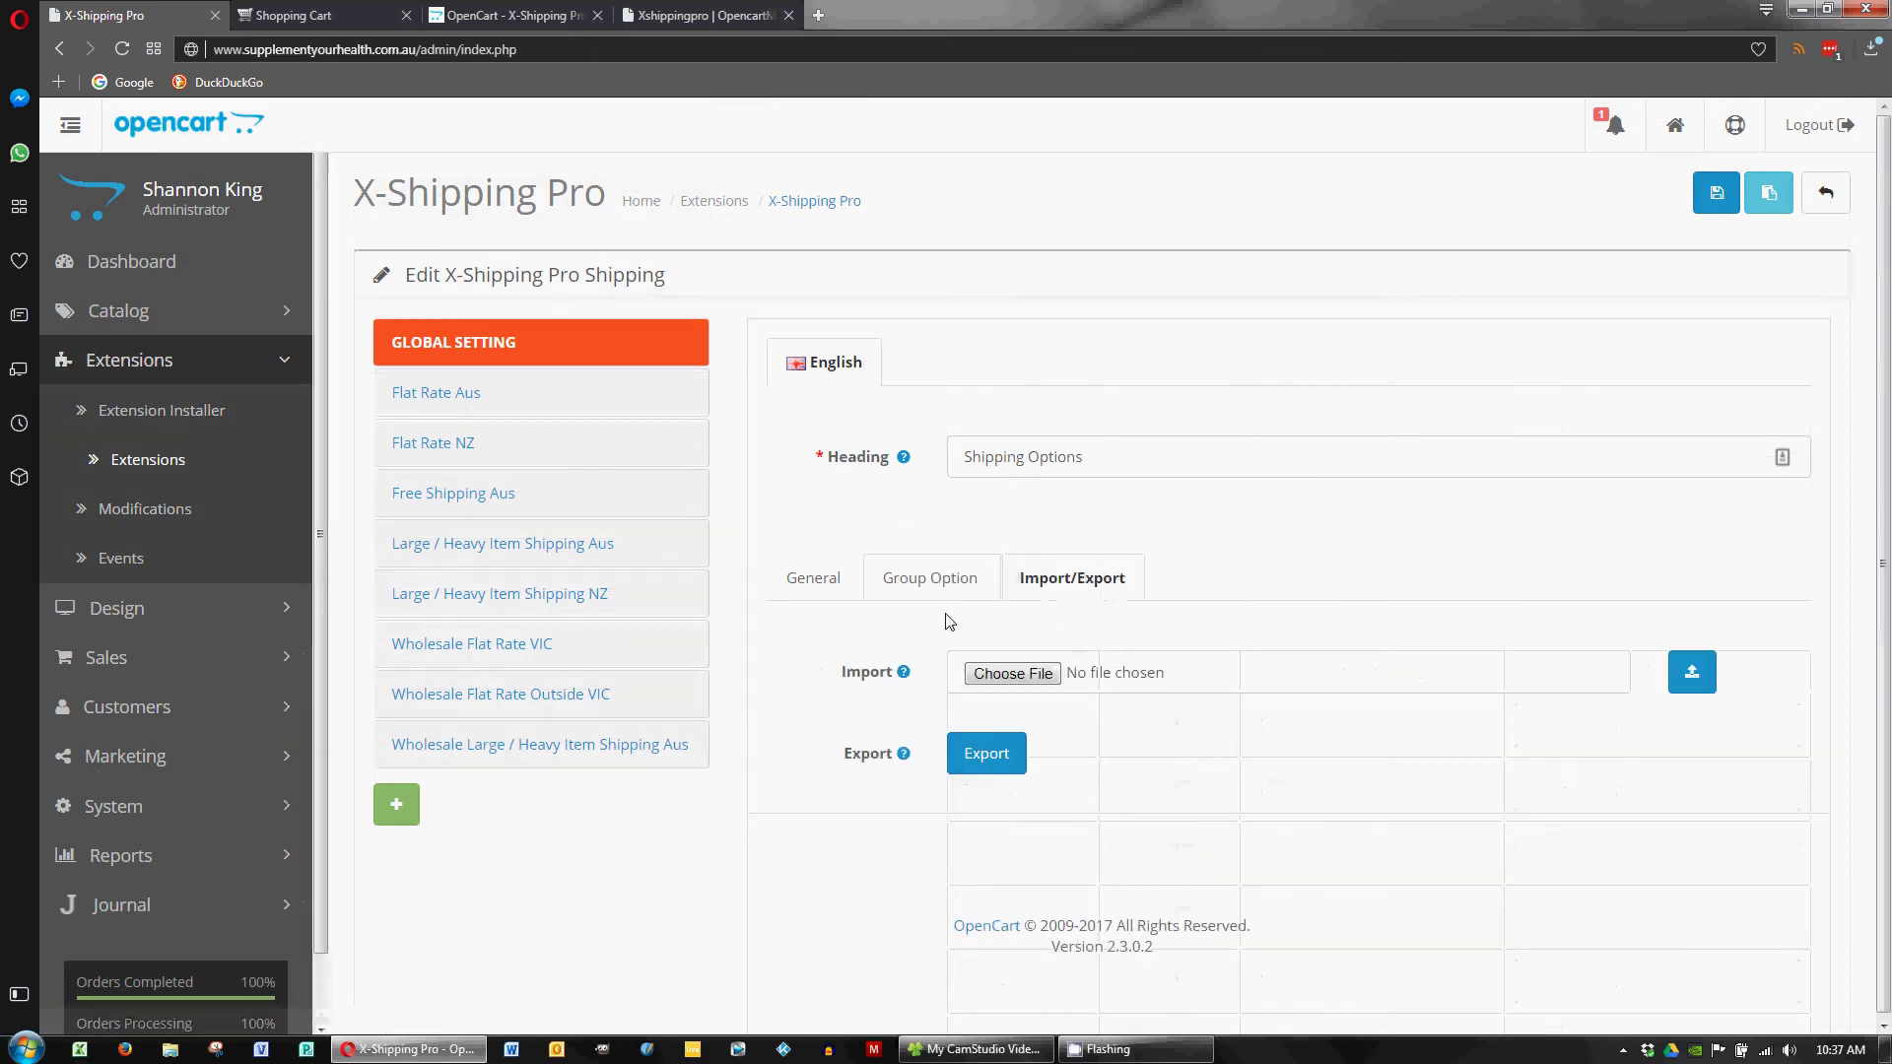
{"action": "left_click", "coordinate": [806, 580]}
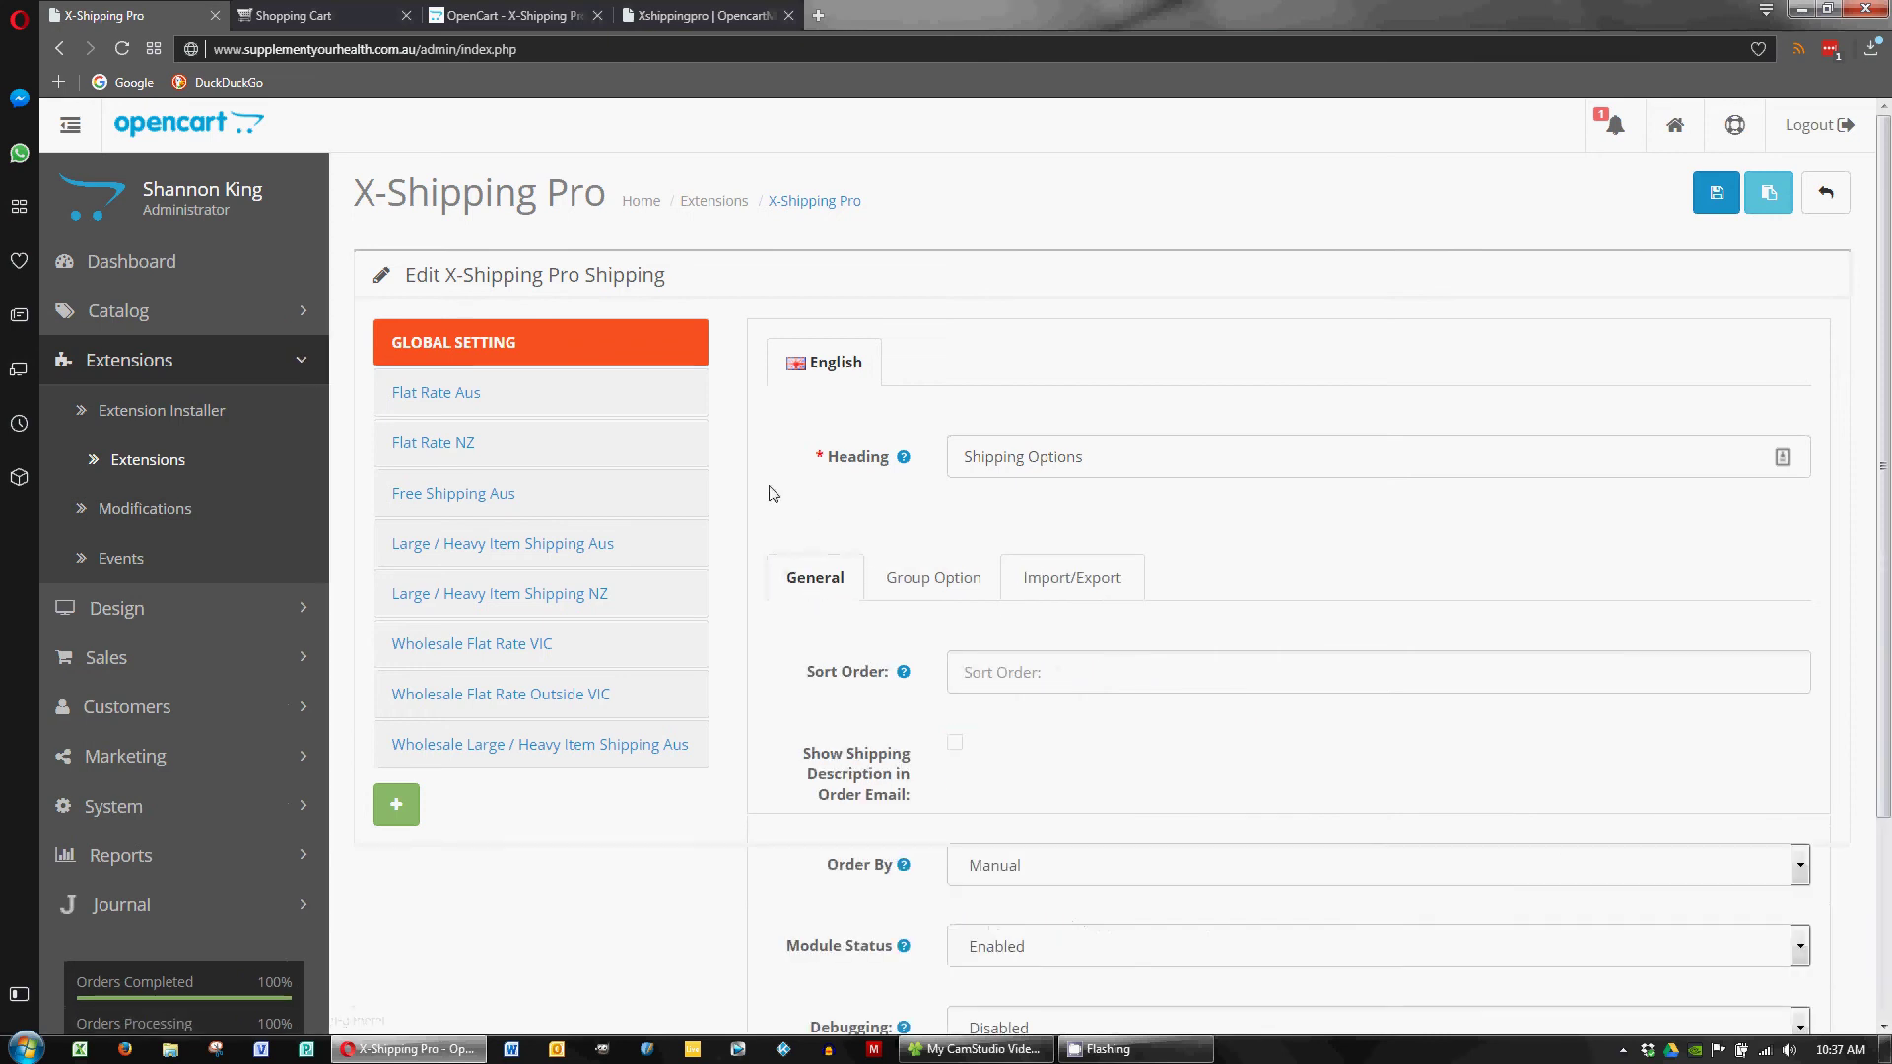
{"action": "left_click", "coordinate": [499, 394]}
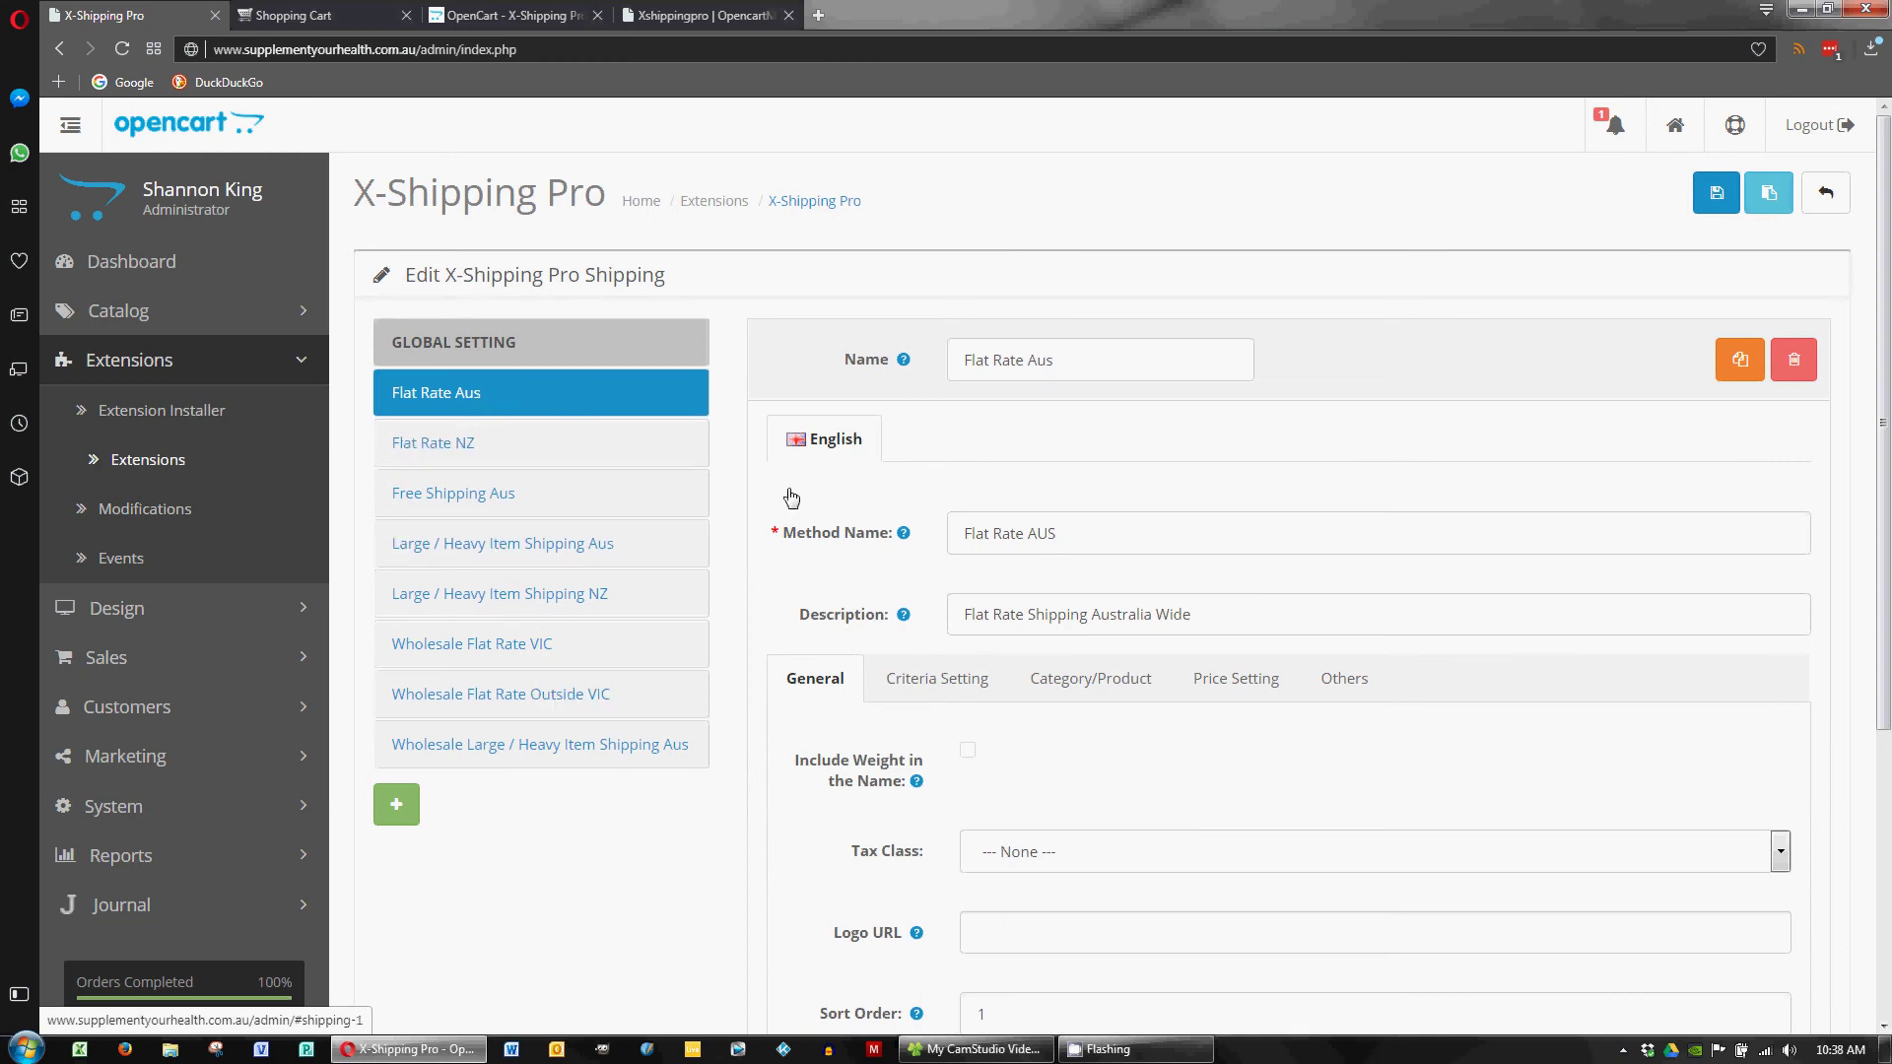
{"action": "scroll", "coordinate": [746, 569], "scroll_direction": "down", "scroll_amount": 1}
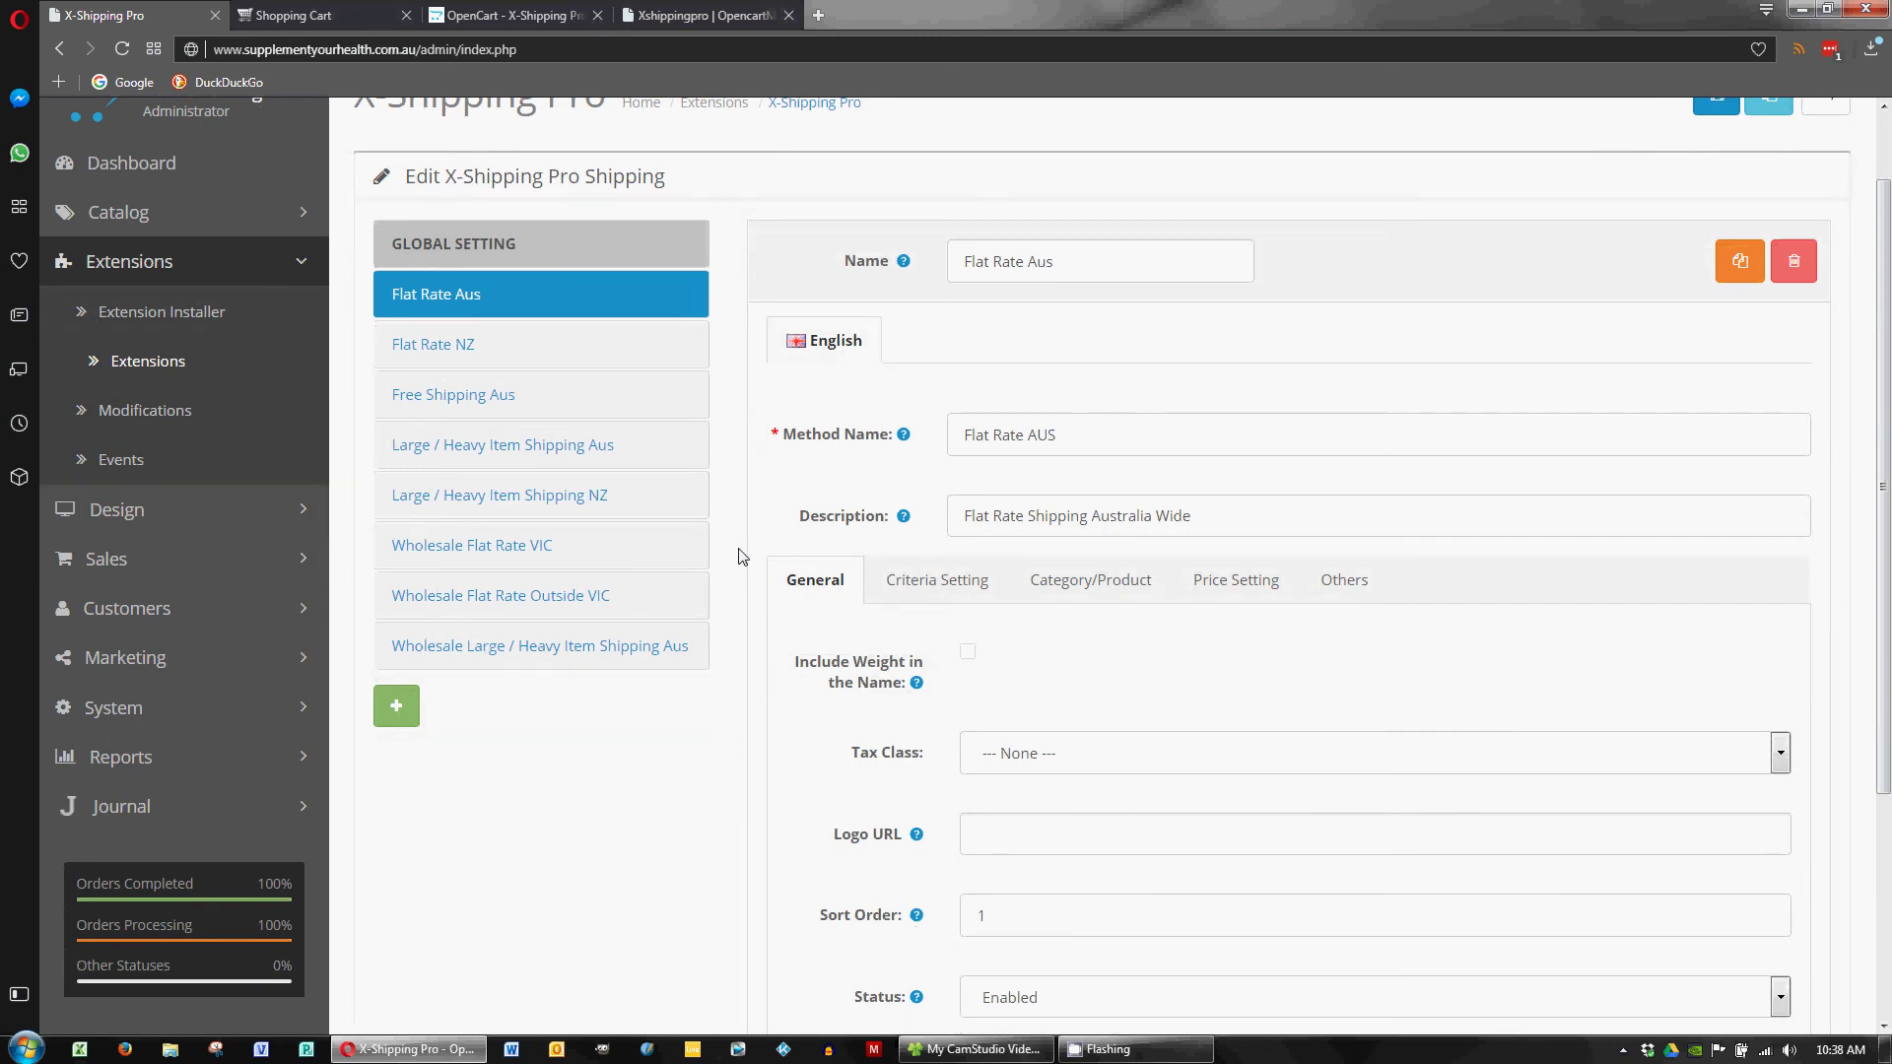
{"action": "scroll", "coordinate": [742, 495], "scroll_direction": "down", "scroll_amount": 1}
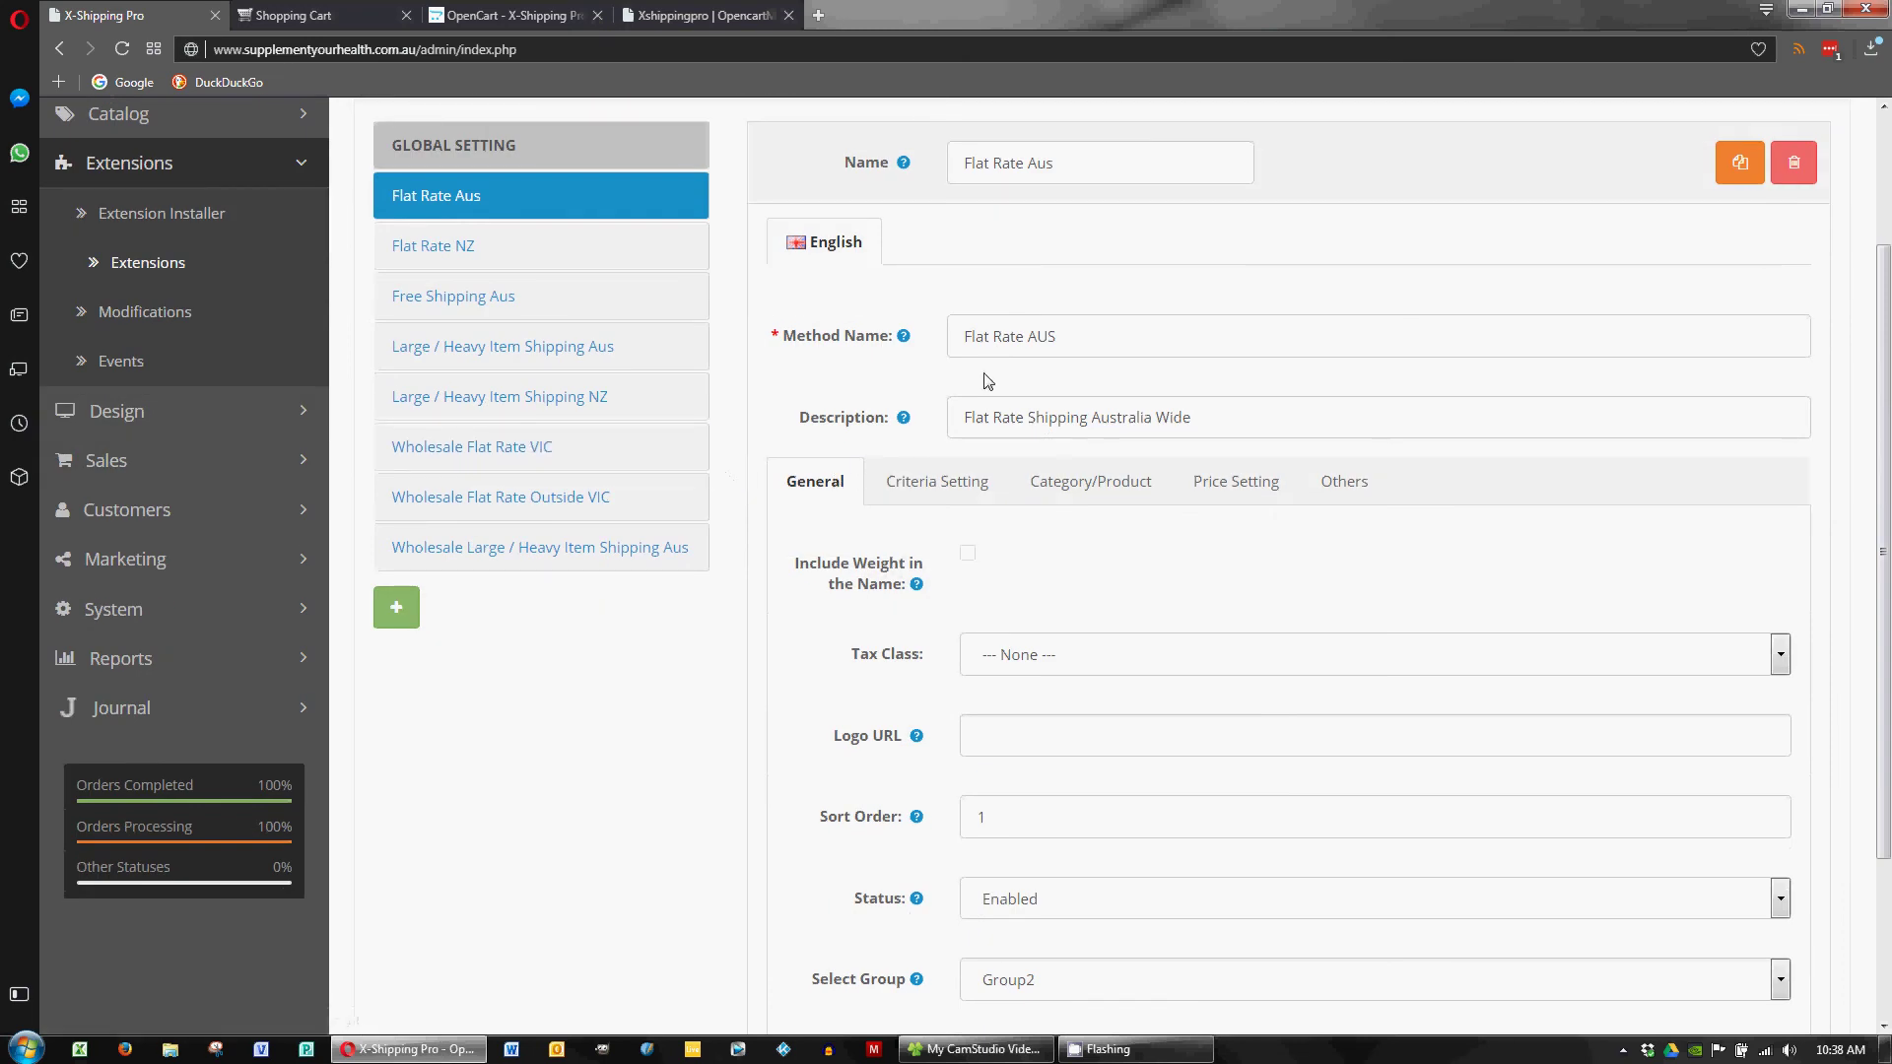
{"action": "mouse_move", "coordinate": [901, 338]}
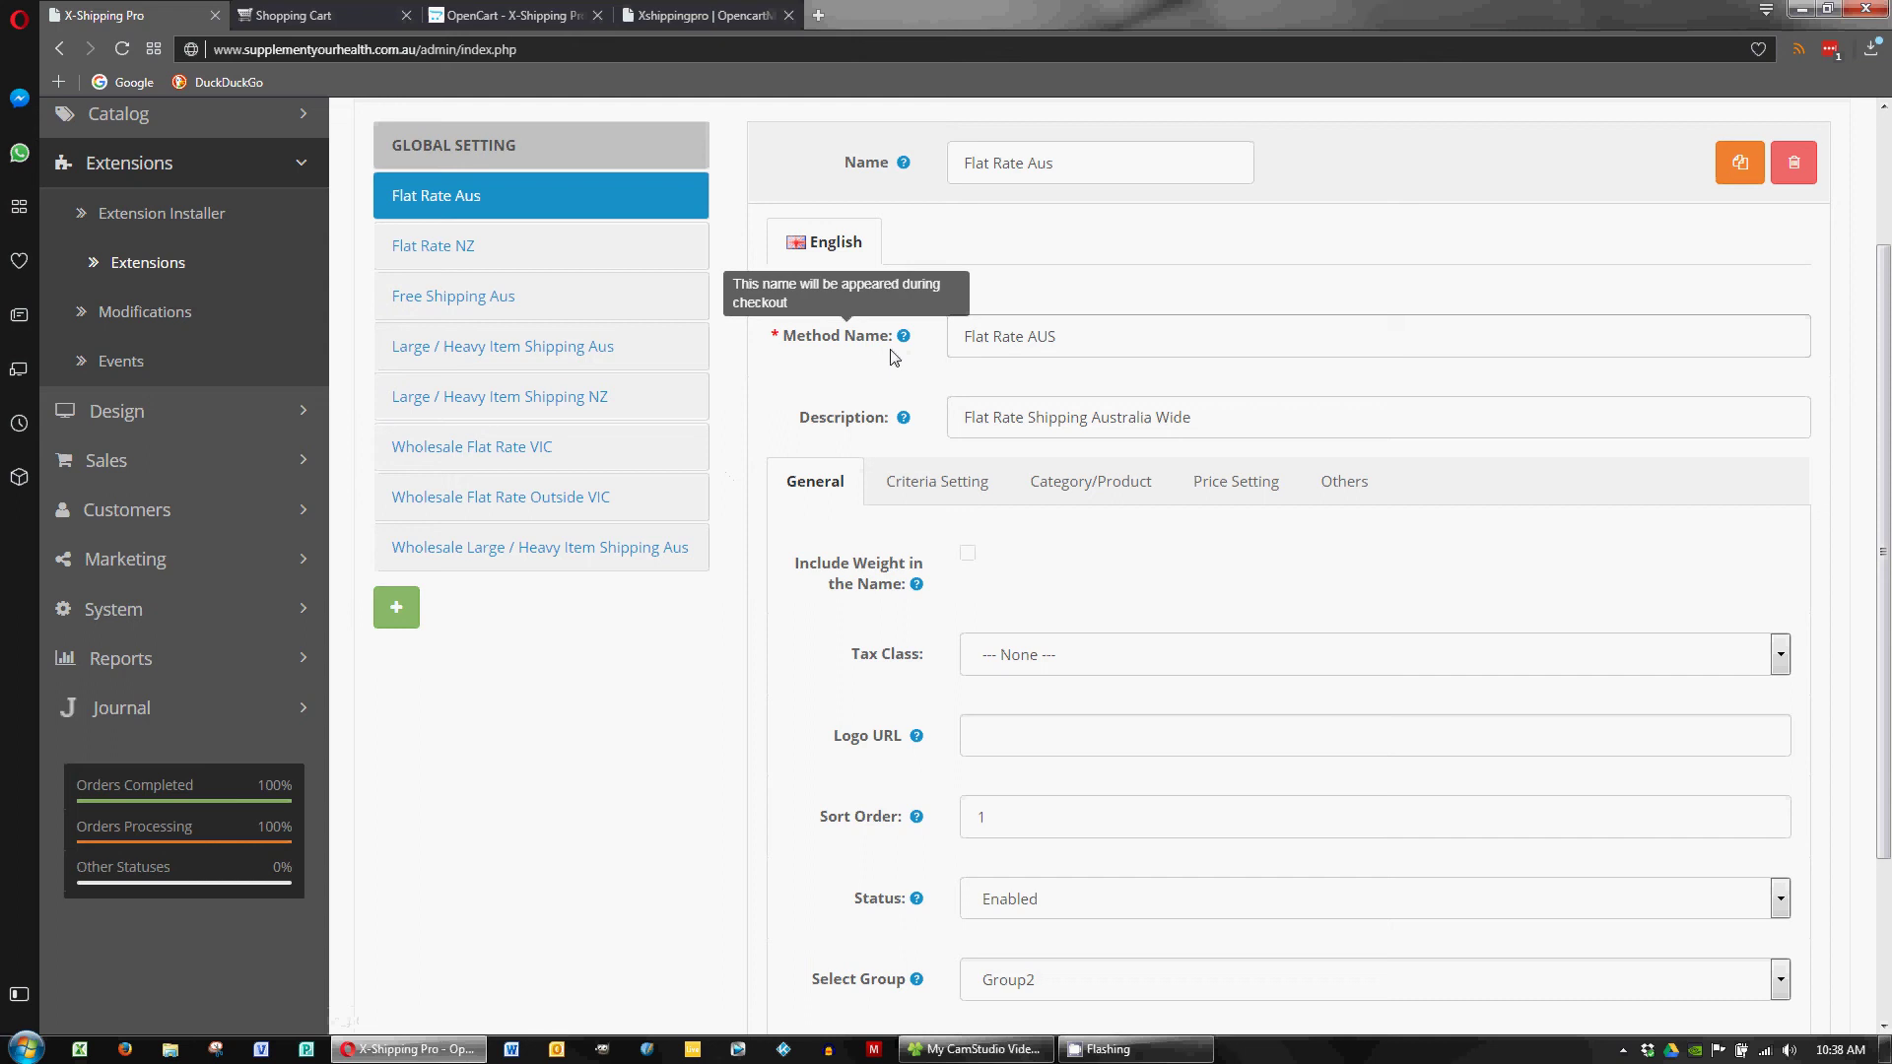
{"action": "scroll", "coordinate": [895, 357], "scroll_direction": "up", "scroll_amount": 2}
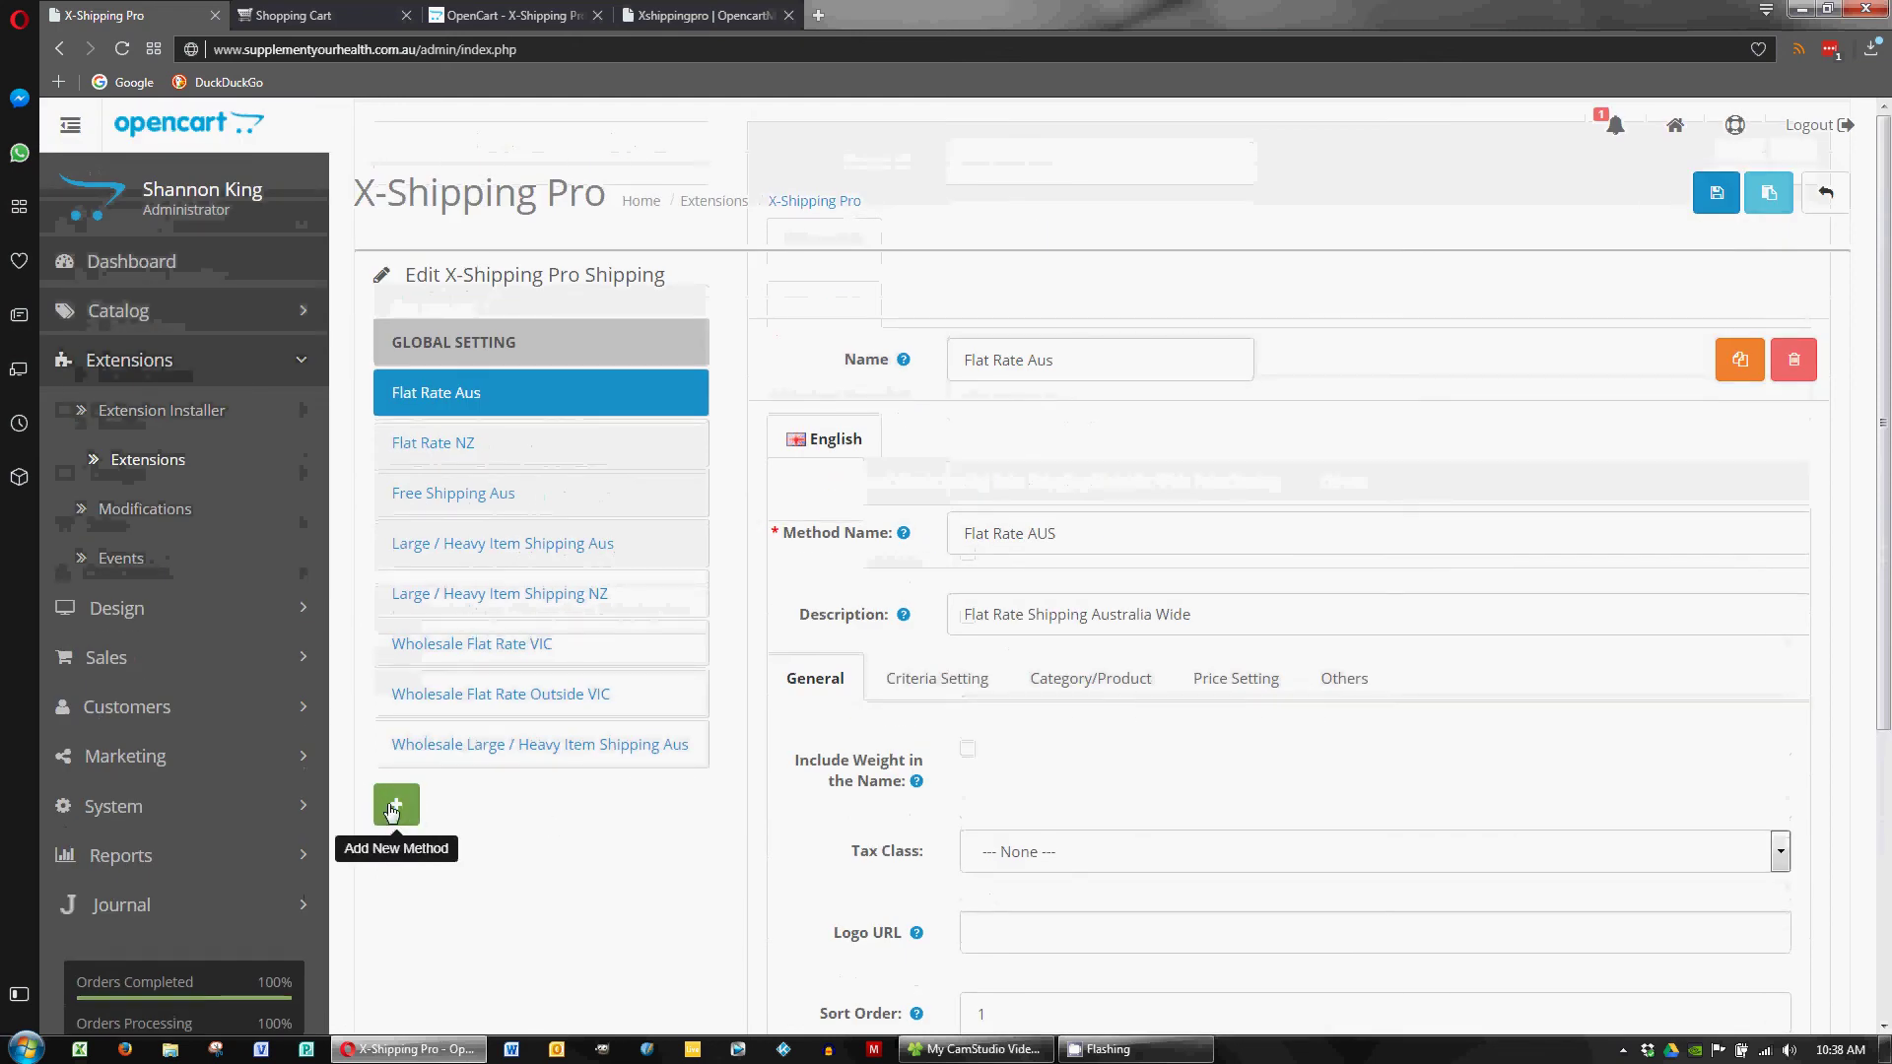
{"action": "scroll", "coordinate": [995, 556], "scroll_direction": "down", "scroll_amount": 2}
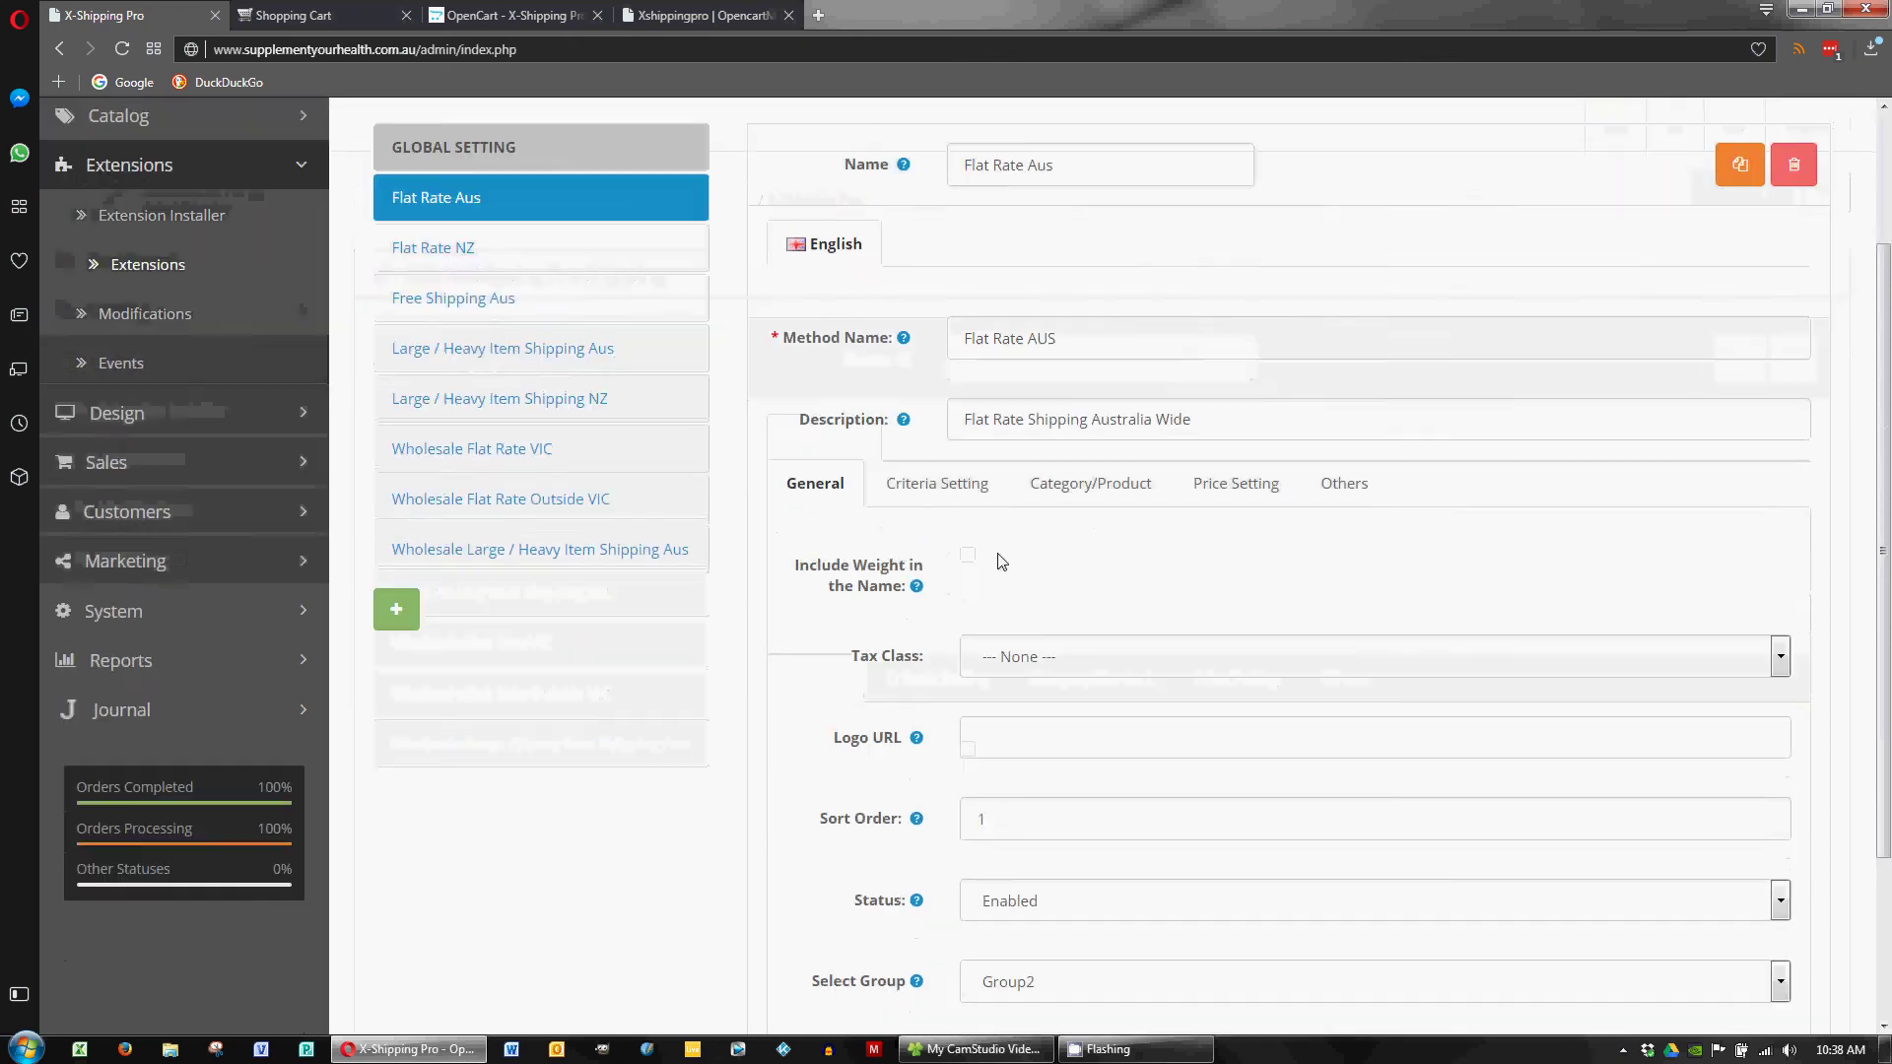
{"action": "scroll", "coordinate": [1002, 562], "scroll_direction": "down", "scroll_amount": 2}
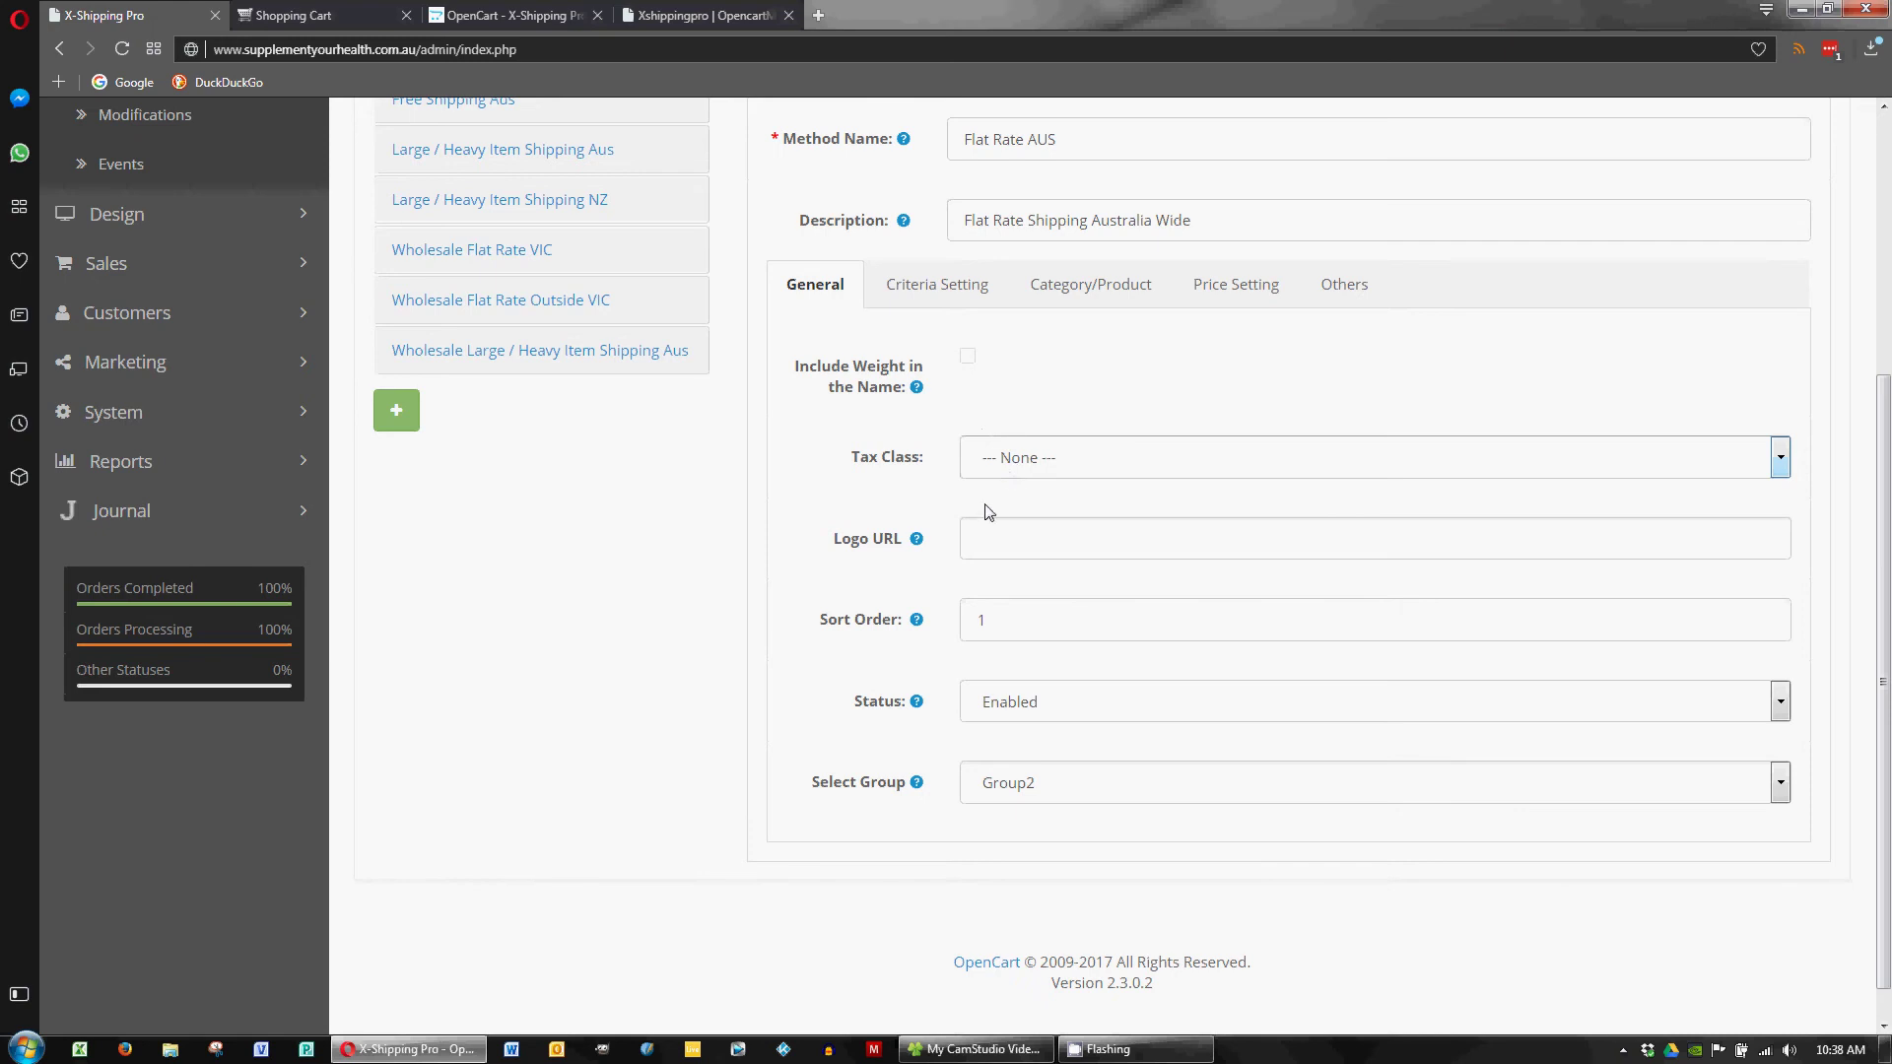
{"action": "mouse_move", "coordinate": [916, 544]}
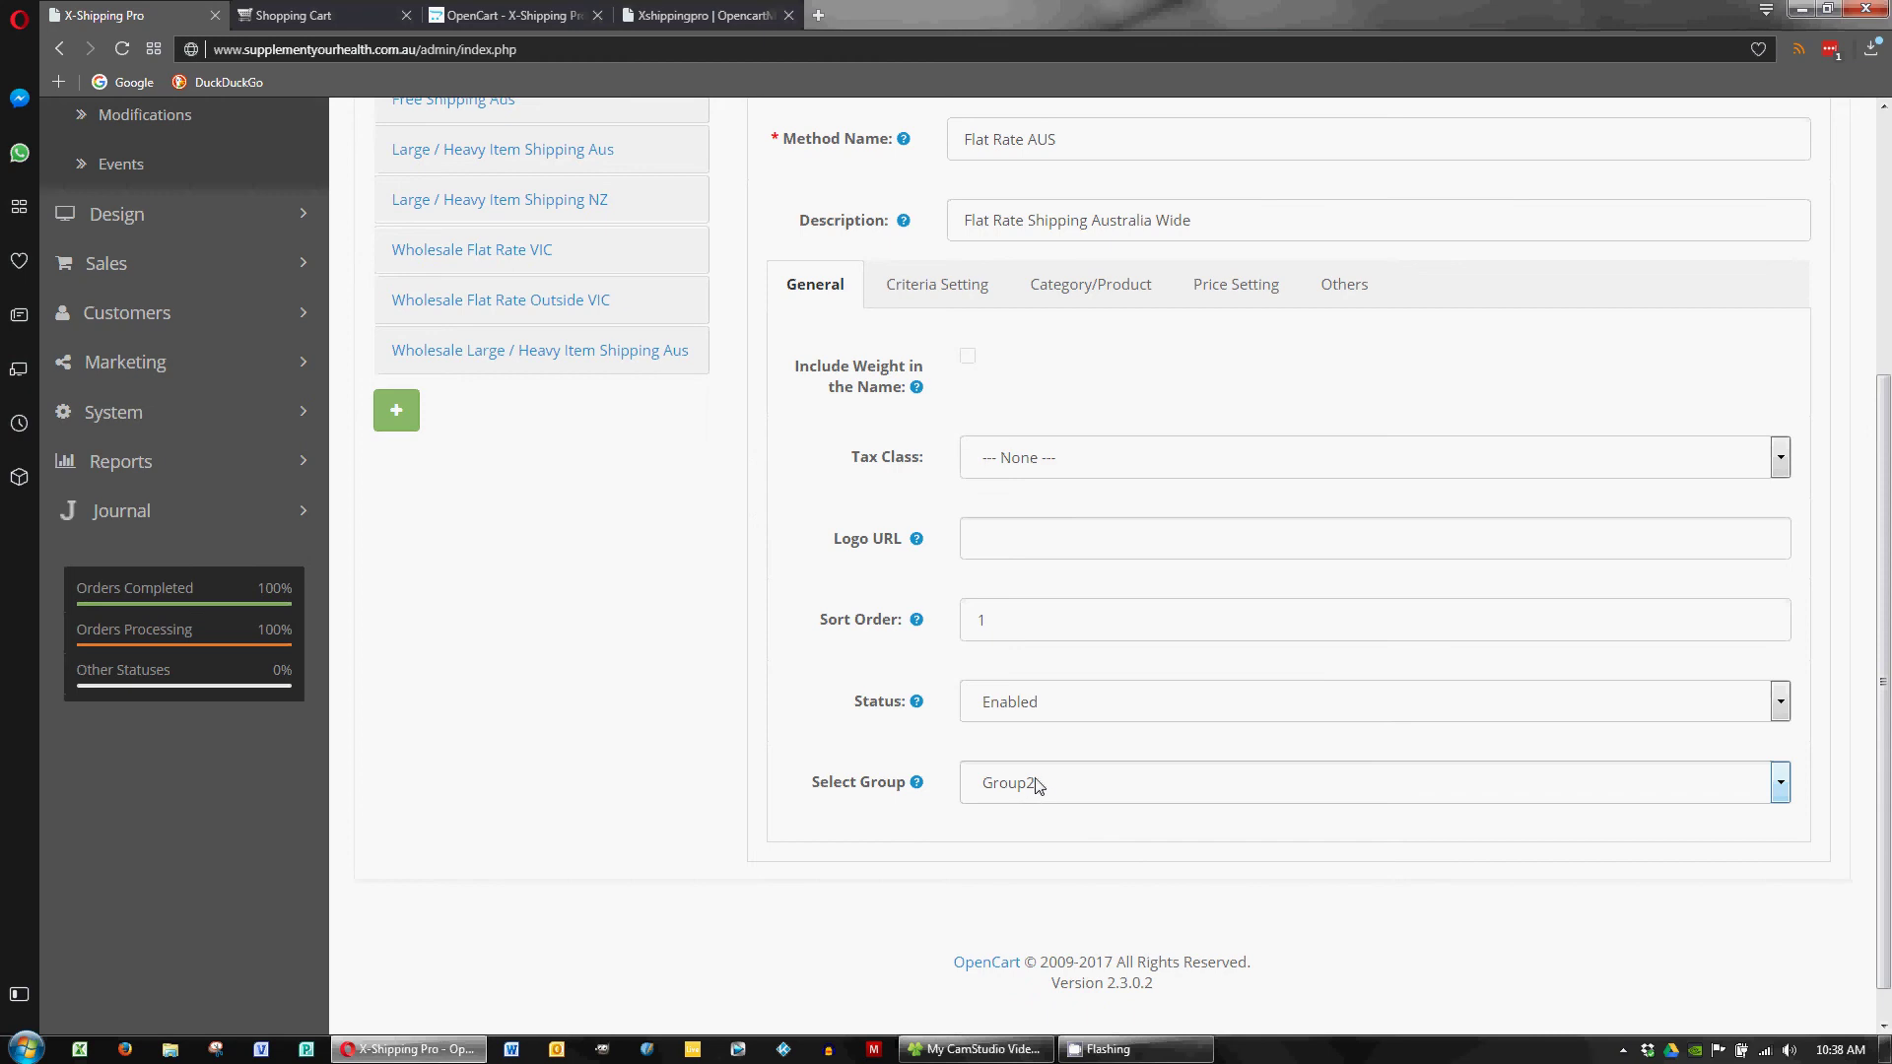
{"action": "scroll", "coordinate": [887, 769], "scroll_direction": "up", "scroll_amount": 2}
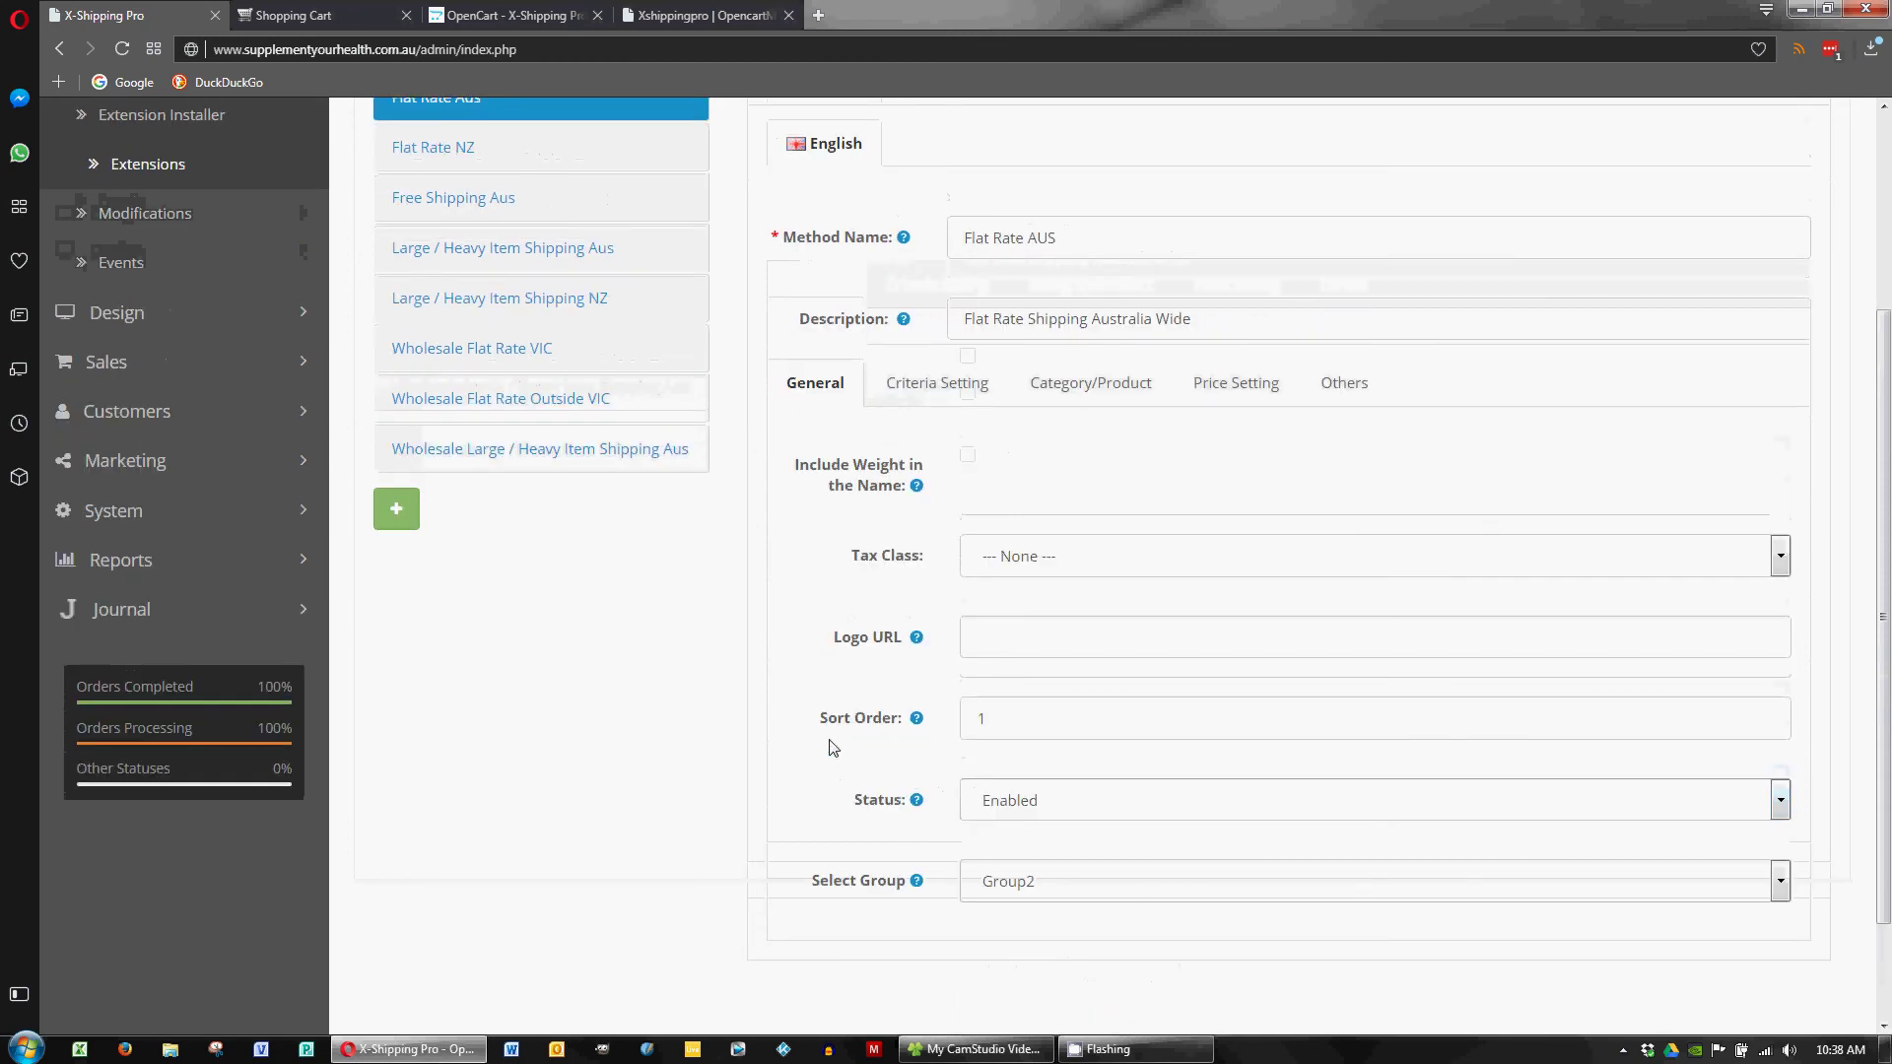
{"action": "scroll", "coordinate": [472, 296], "scroll_direction": "up", "scroll_amount": 4}
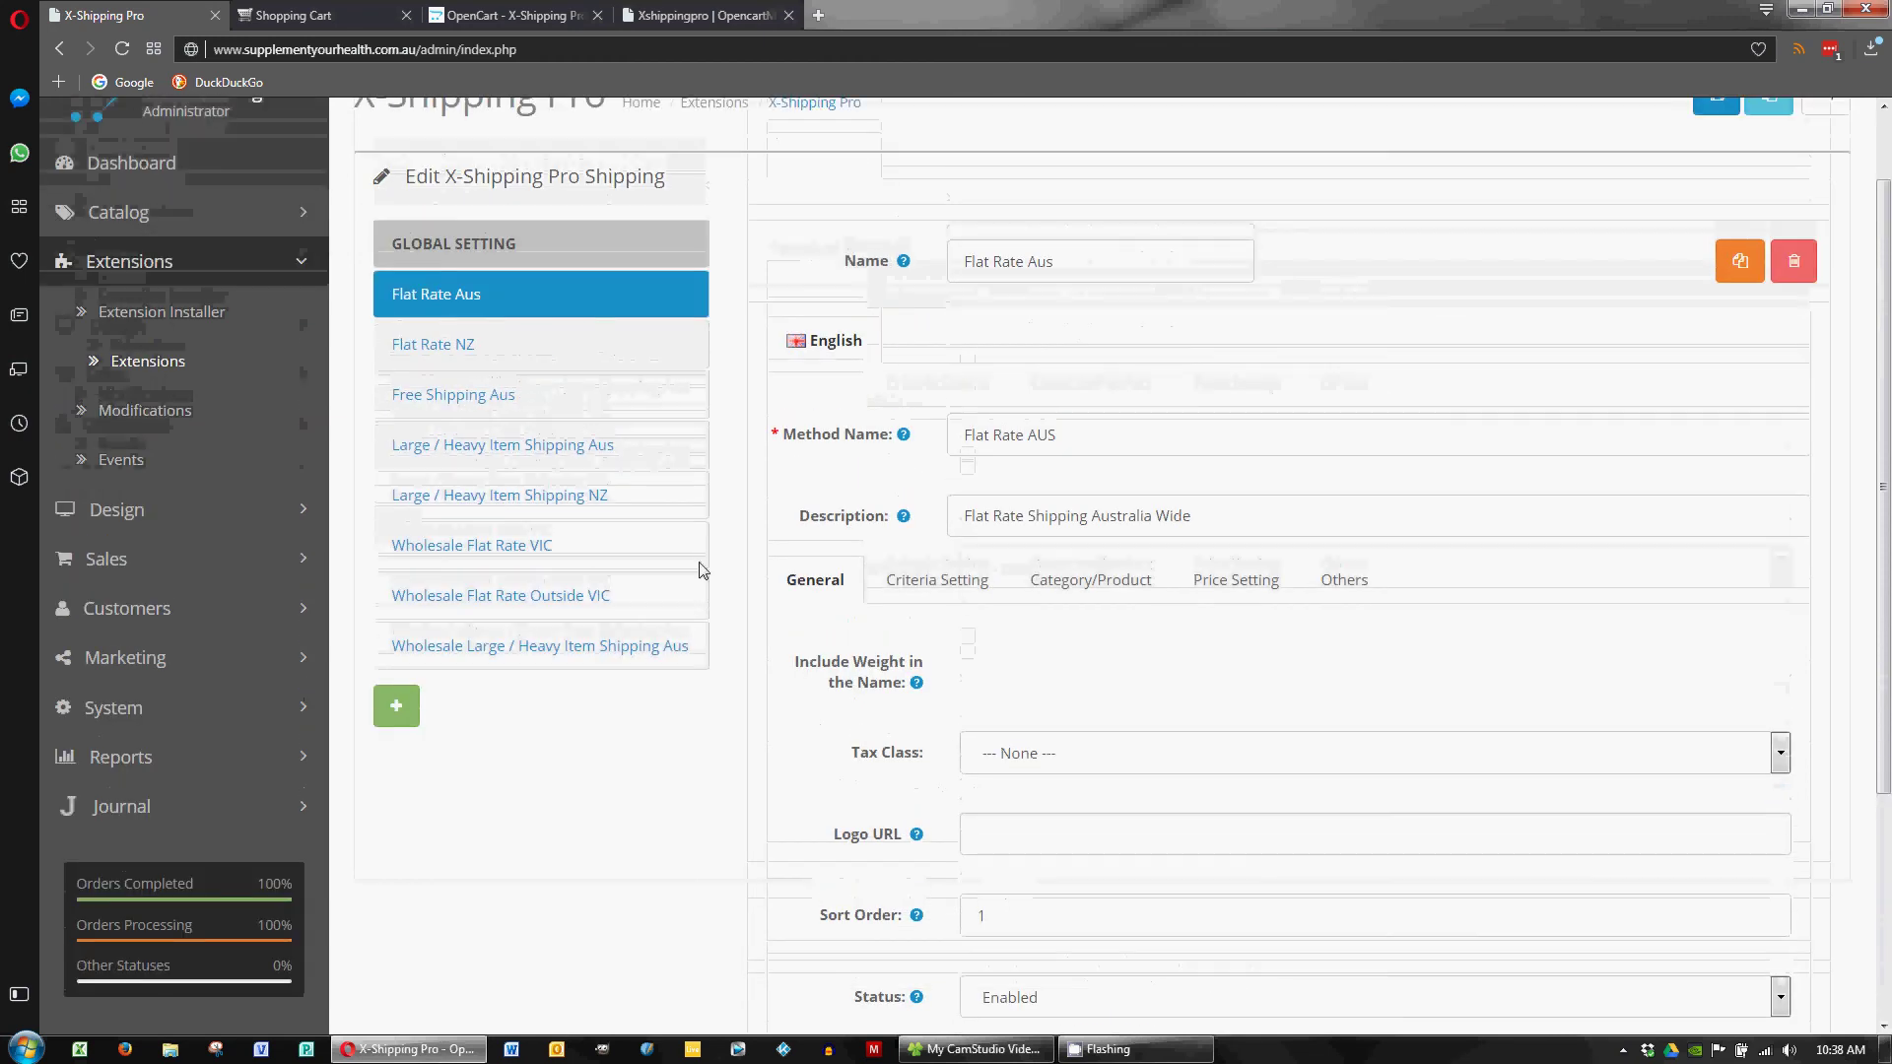
Step: Confirm Group2 is type Highest in the global Group Option, then return to Flat Rate Aus
{"action": "left_click", "coordinate": [477, 258]}
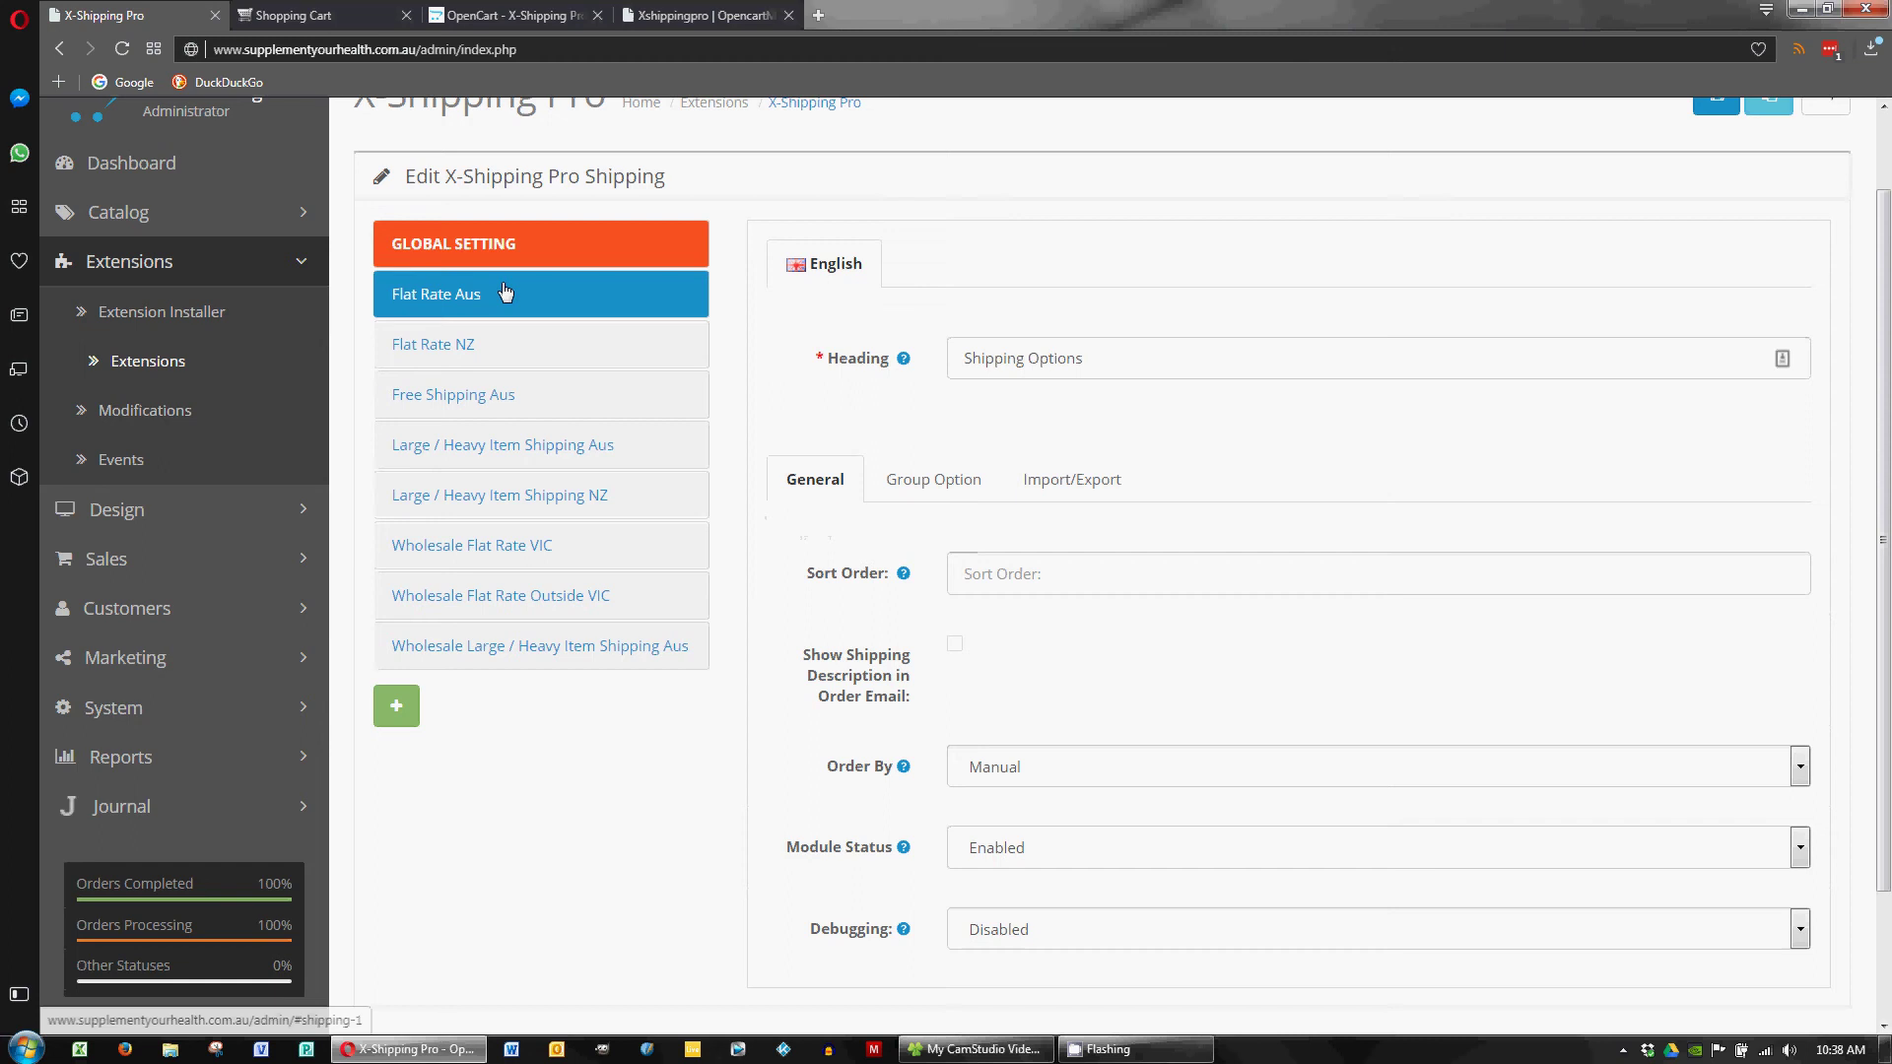
{"action": "left_click", "coordinate": [880, 482]}
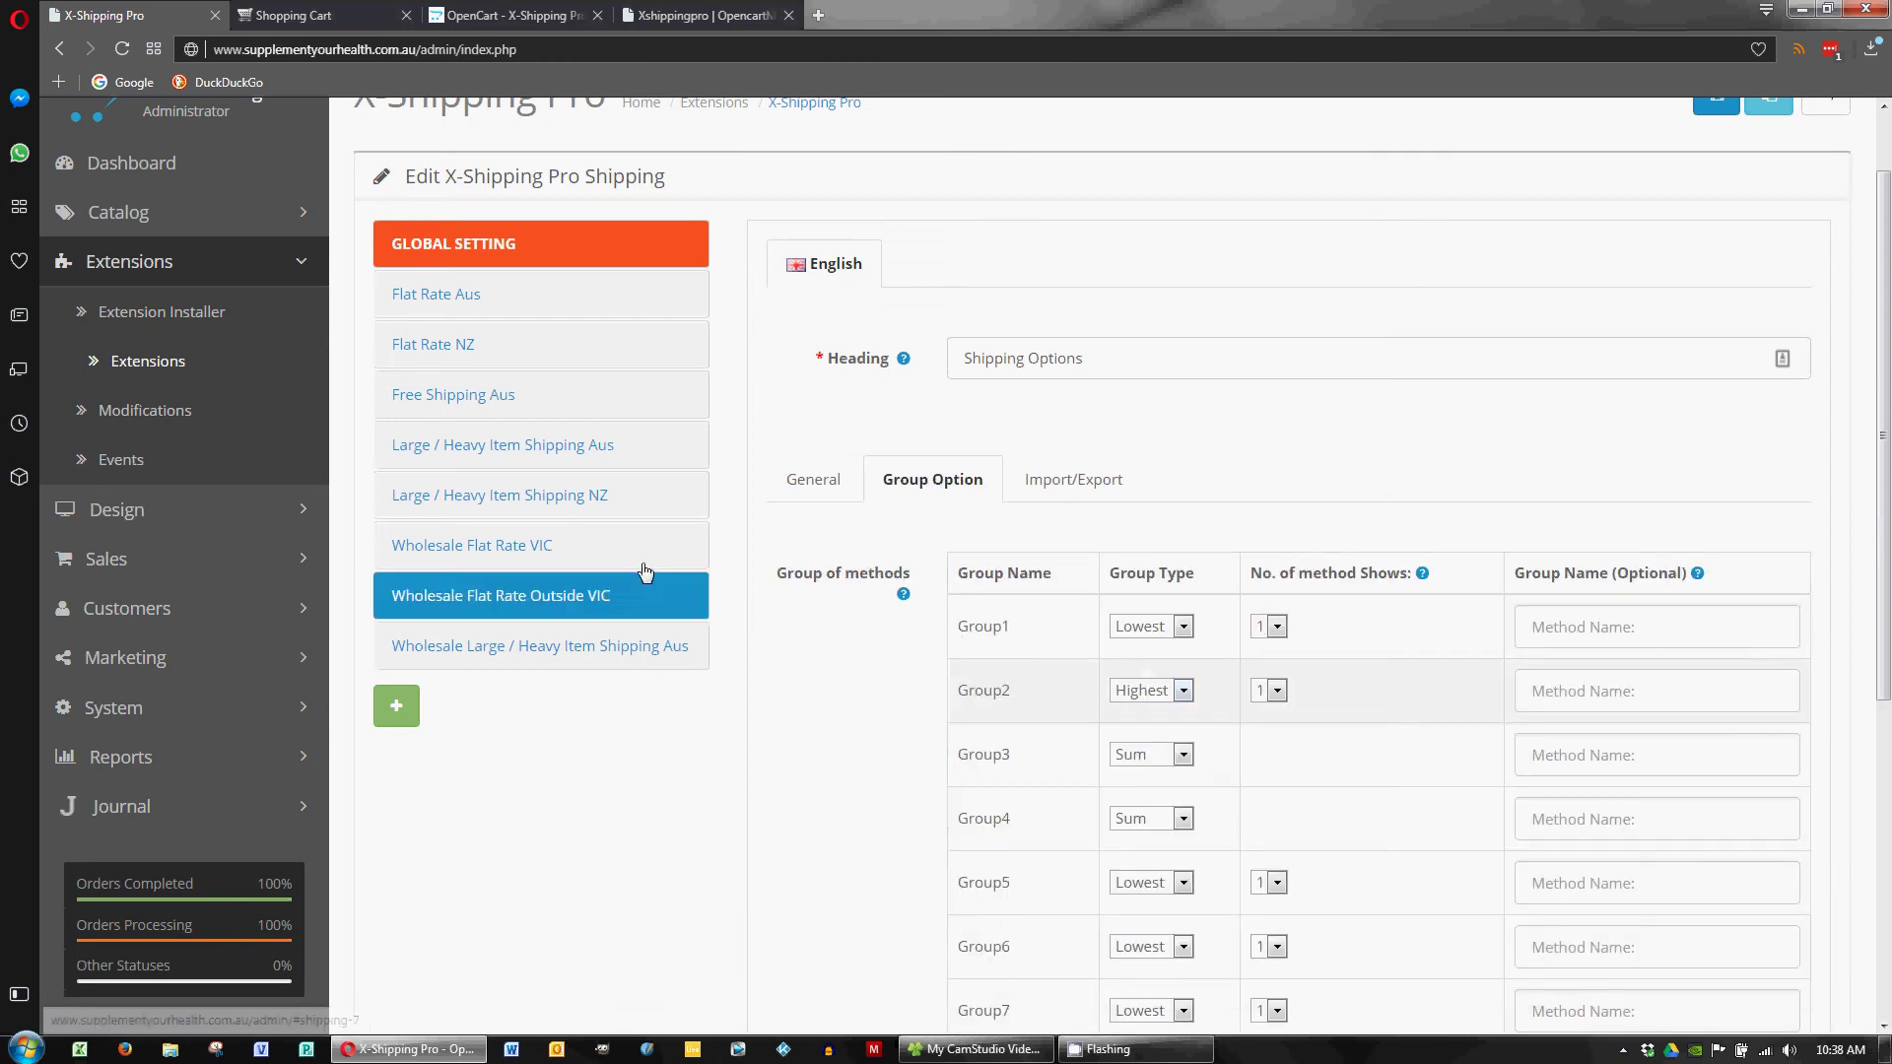
{"action": "left_click", "coordinate": [562, 301]}
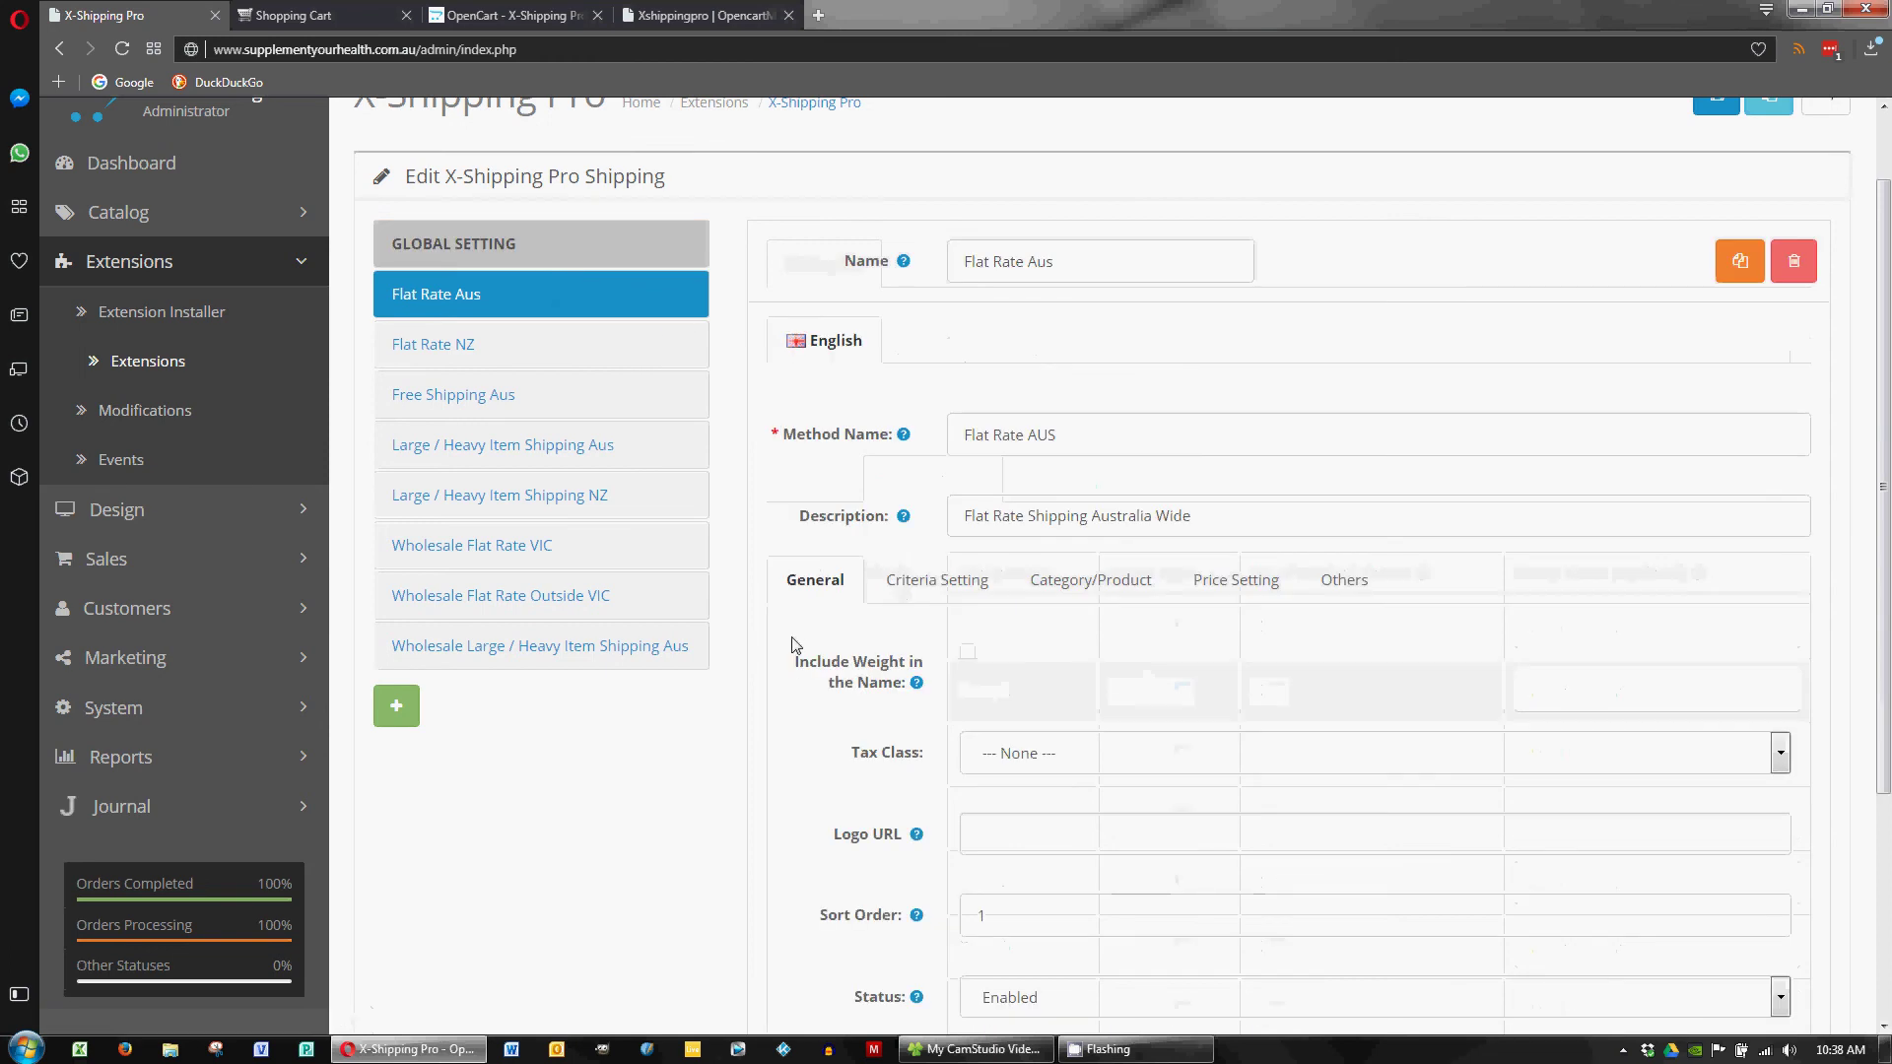
{"action": "scroll", "coordinate": [794, 646], "scroll_direction": "down", "scroll_amount": 2}
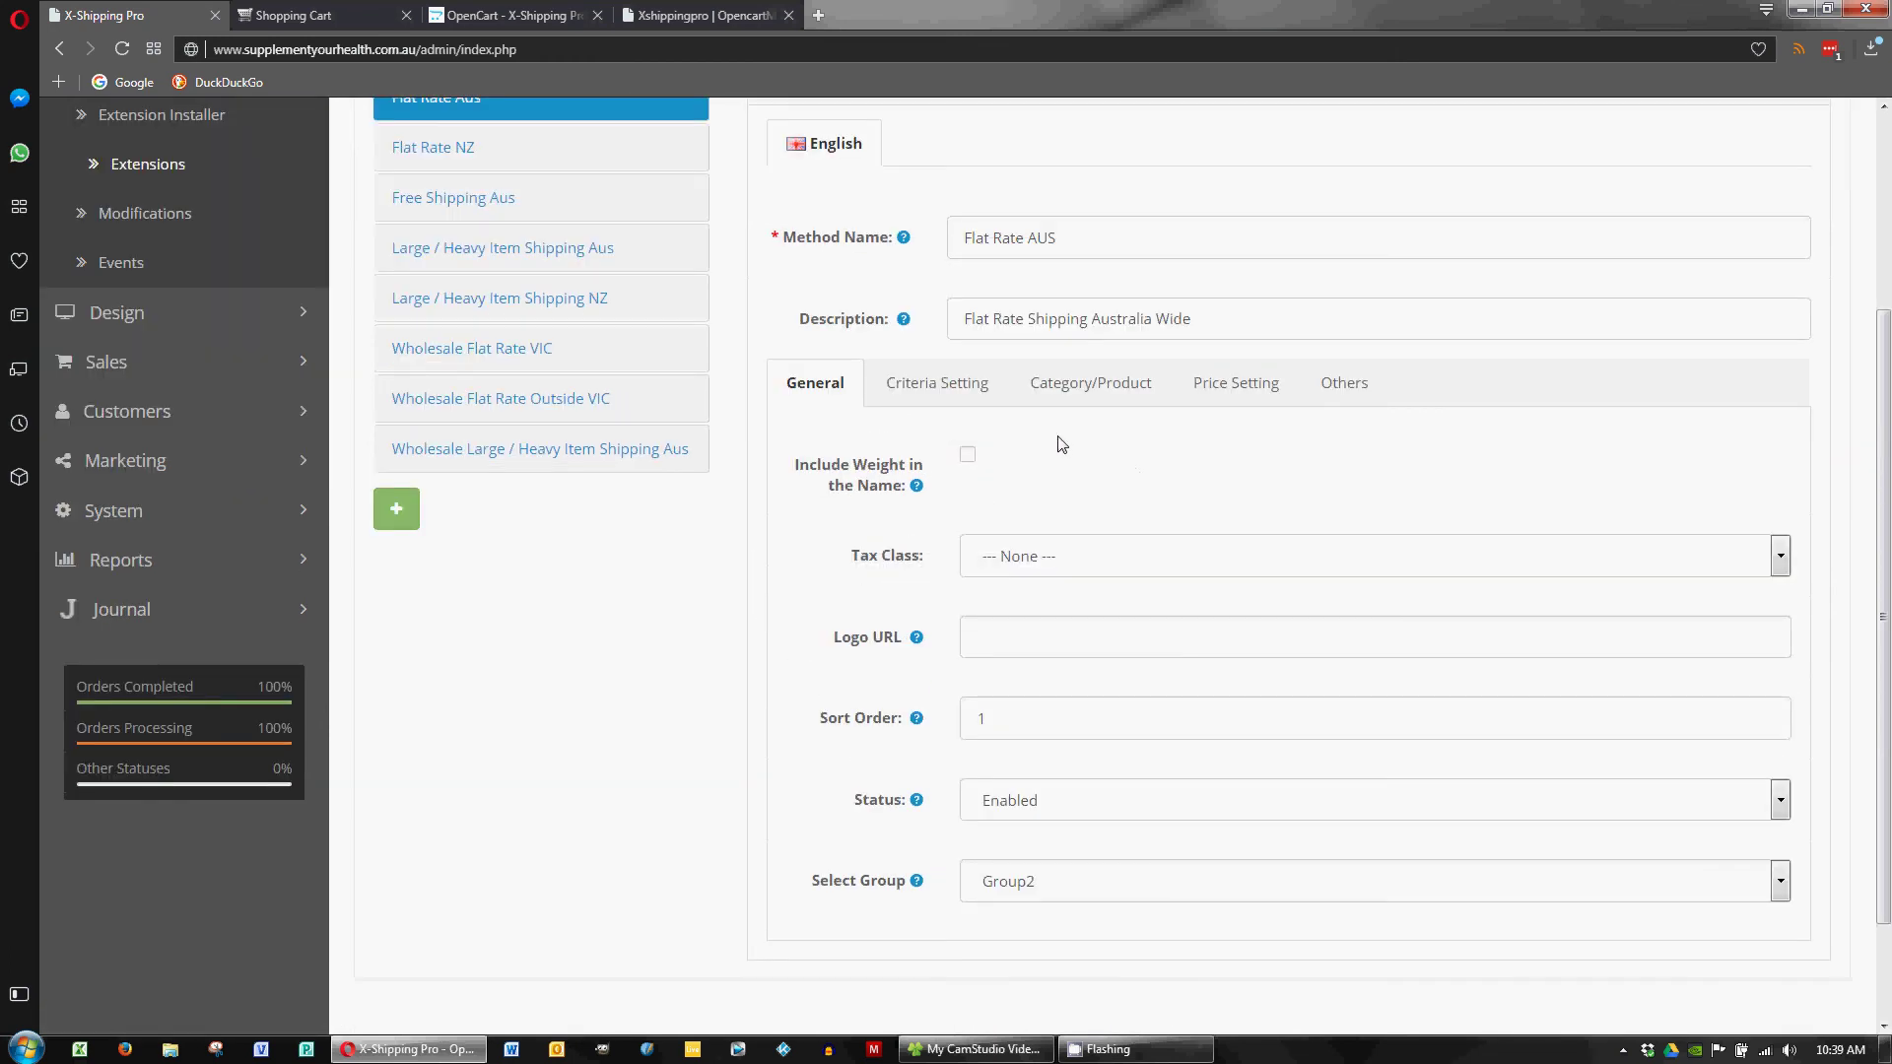
{"action": "left_click", "coordinate": [964, 395]}
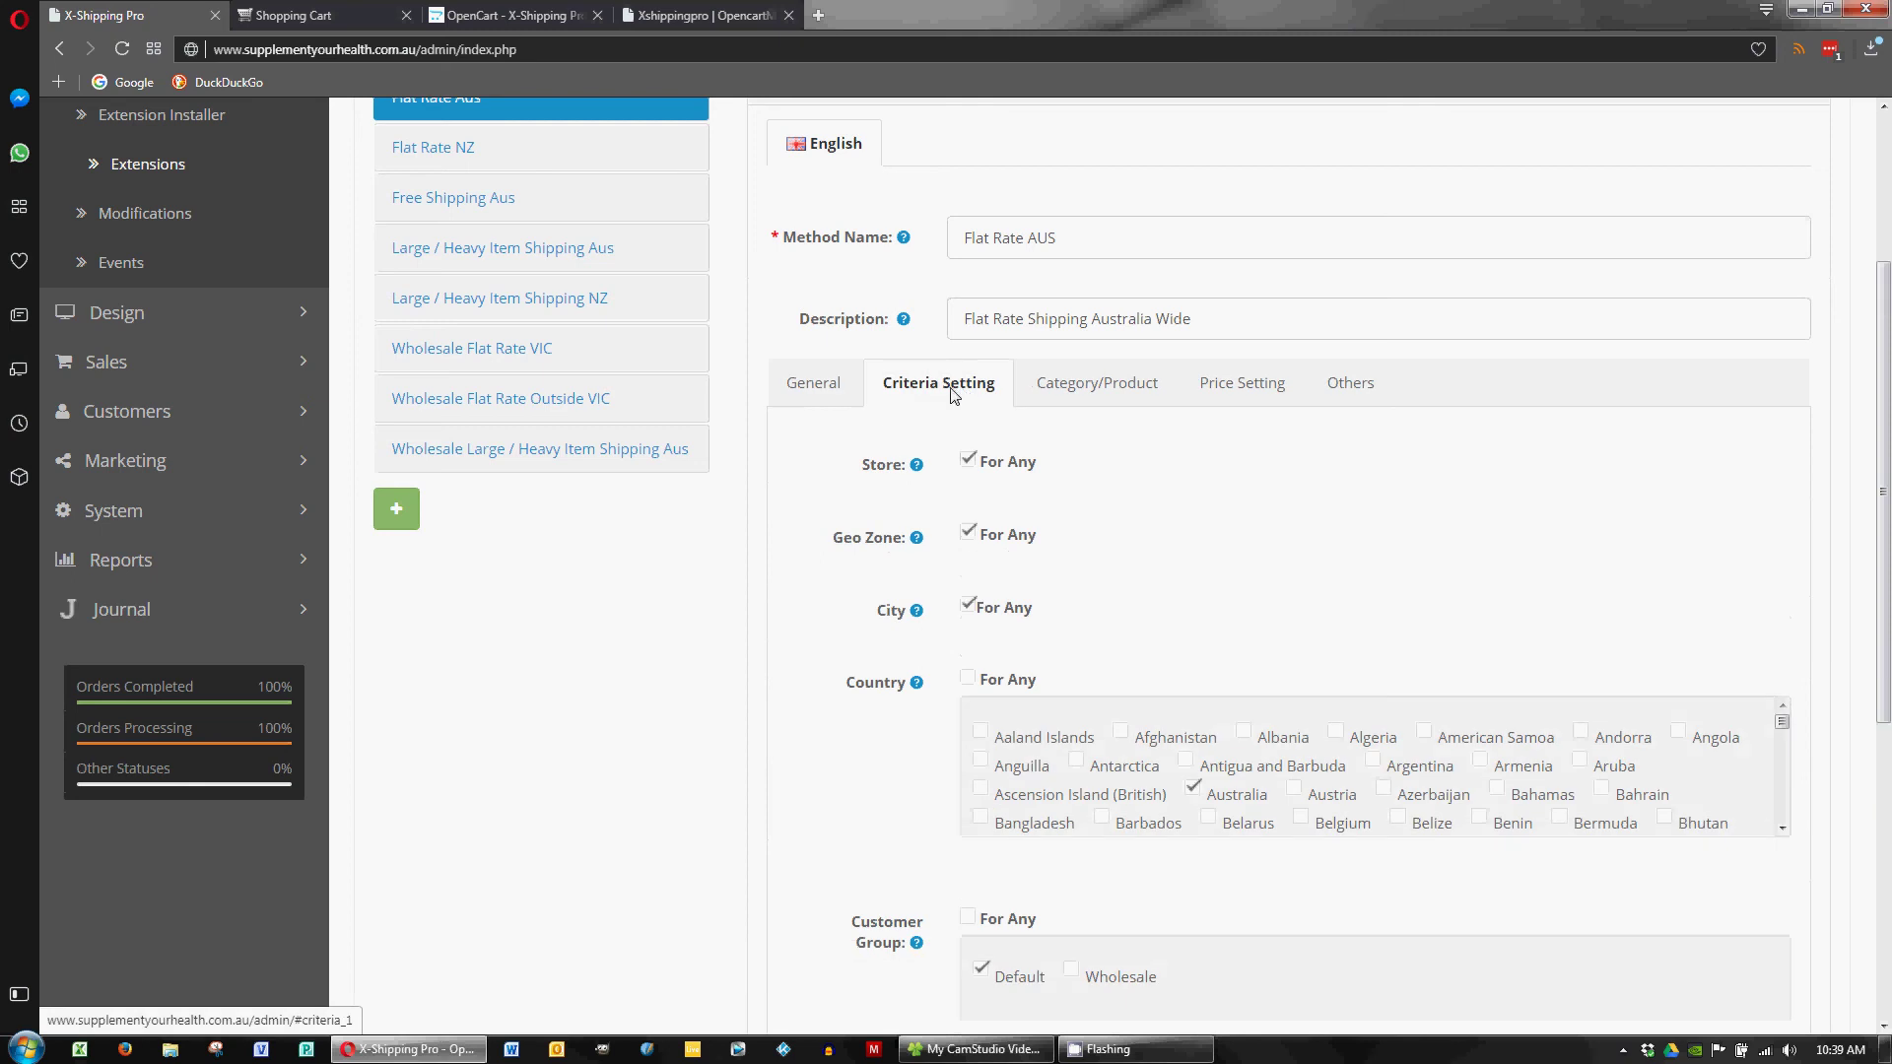
{"action": "scroll", "coordinate": [833, 414], "scroll_direction": "up", "scroll_amount": 1}
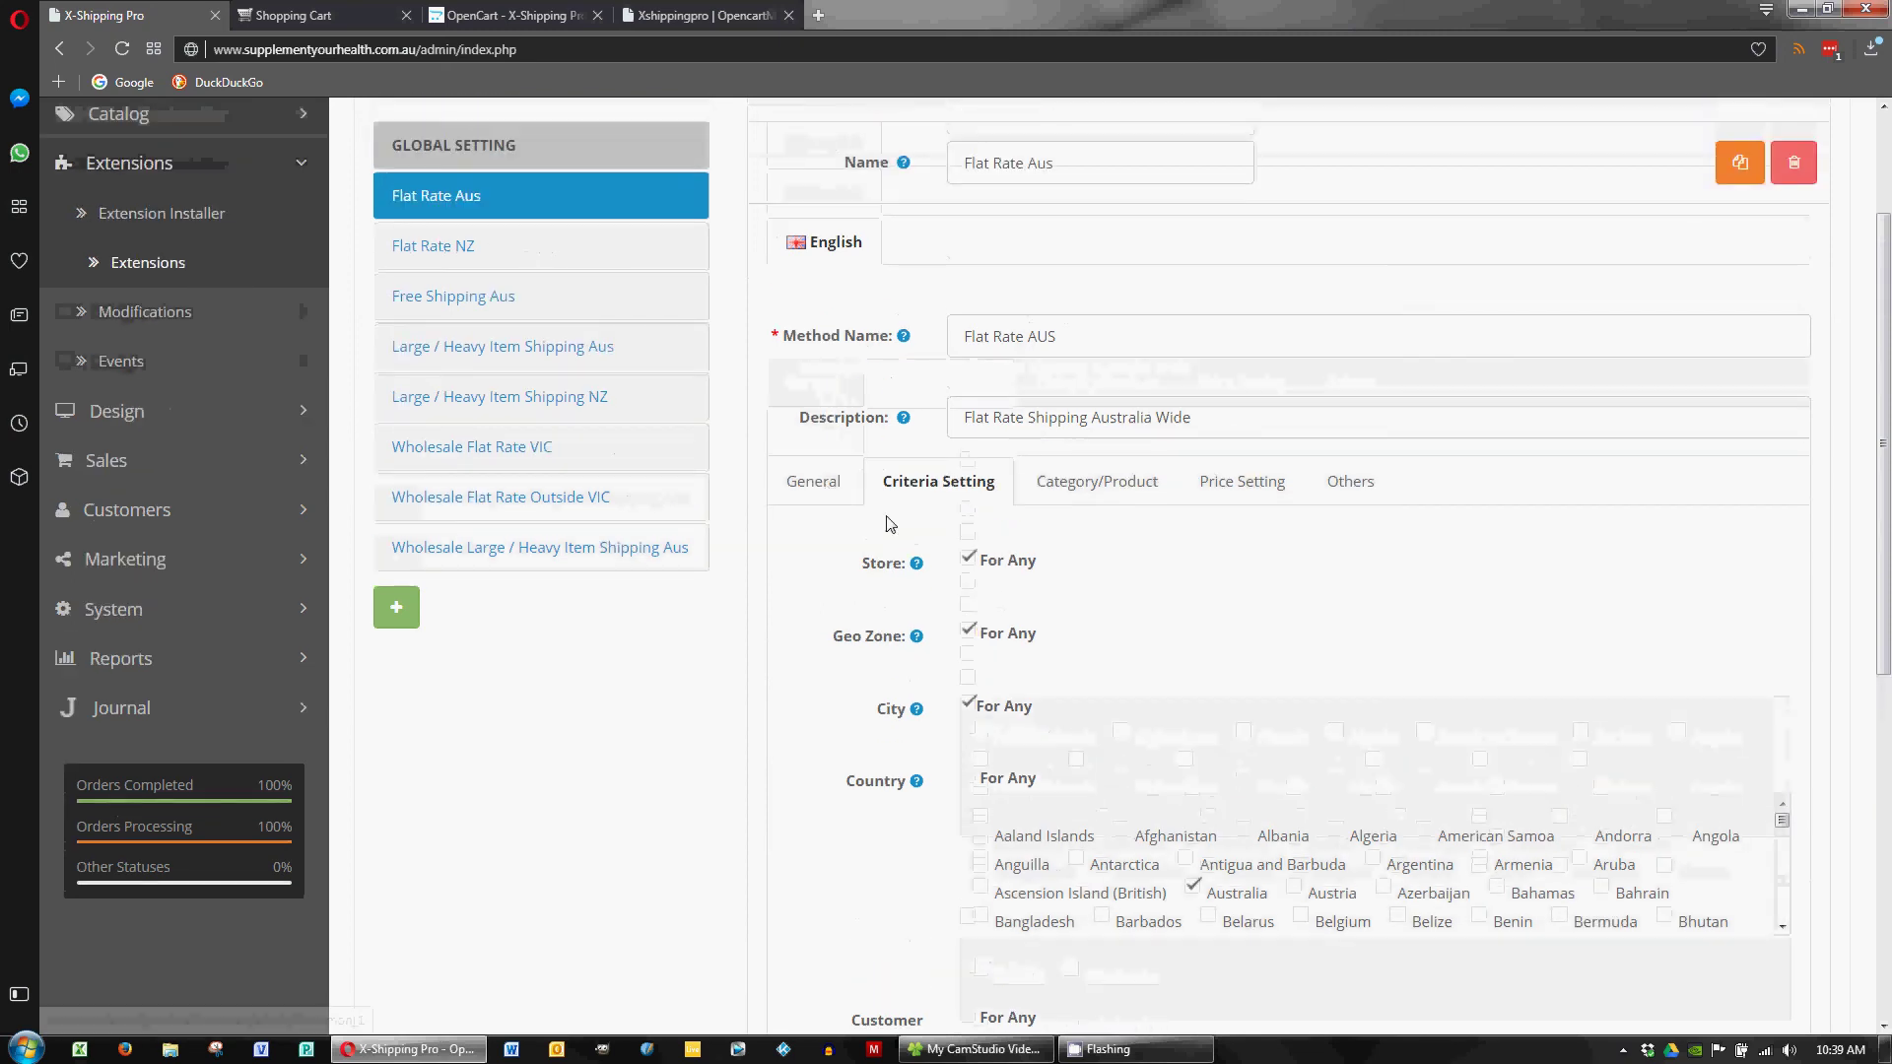
{"action": "scroll", "coordinate": [862, 526], "scroll_direction": "down", "scroll_amount": 2}
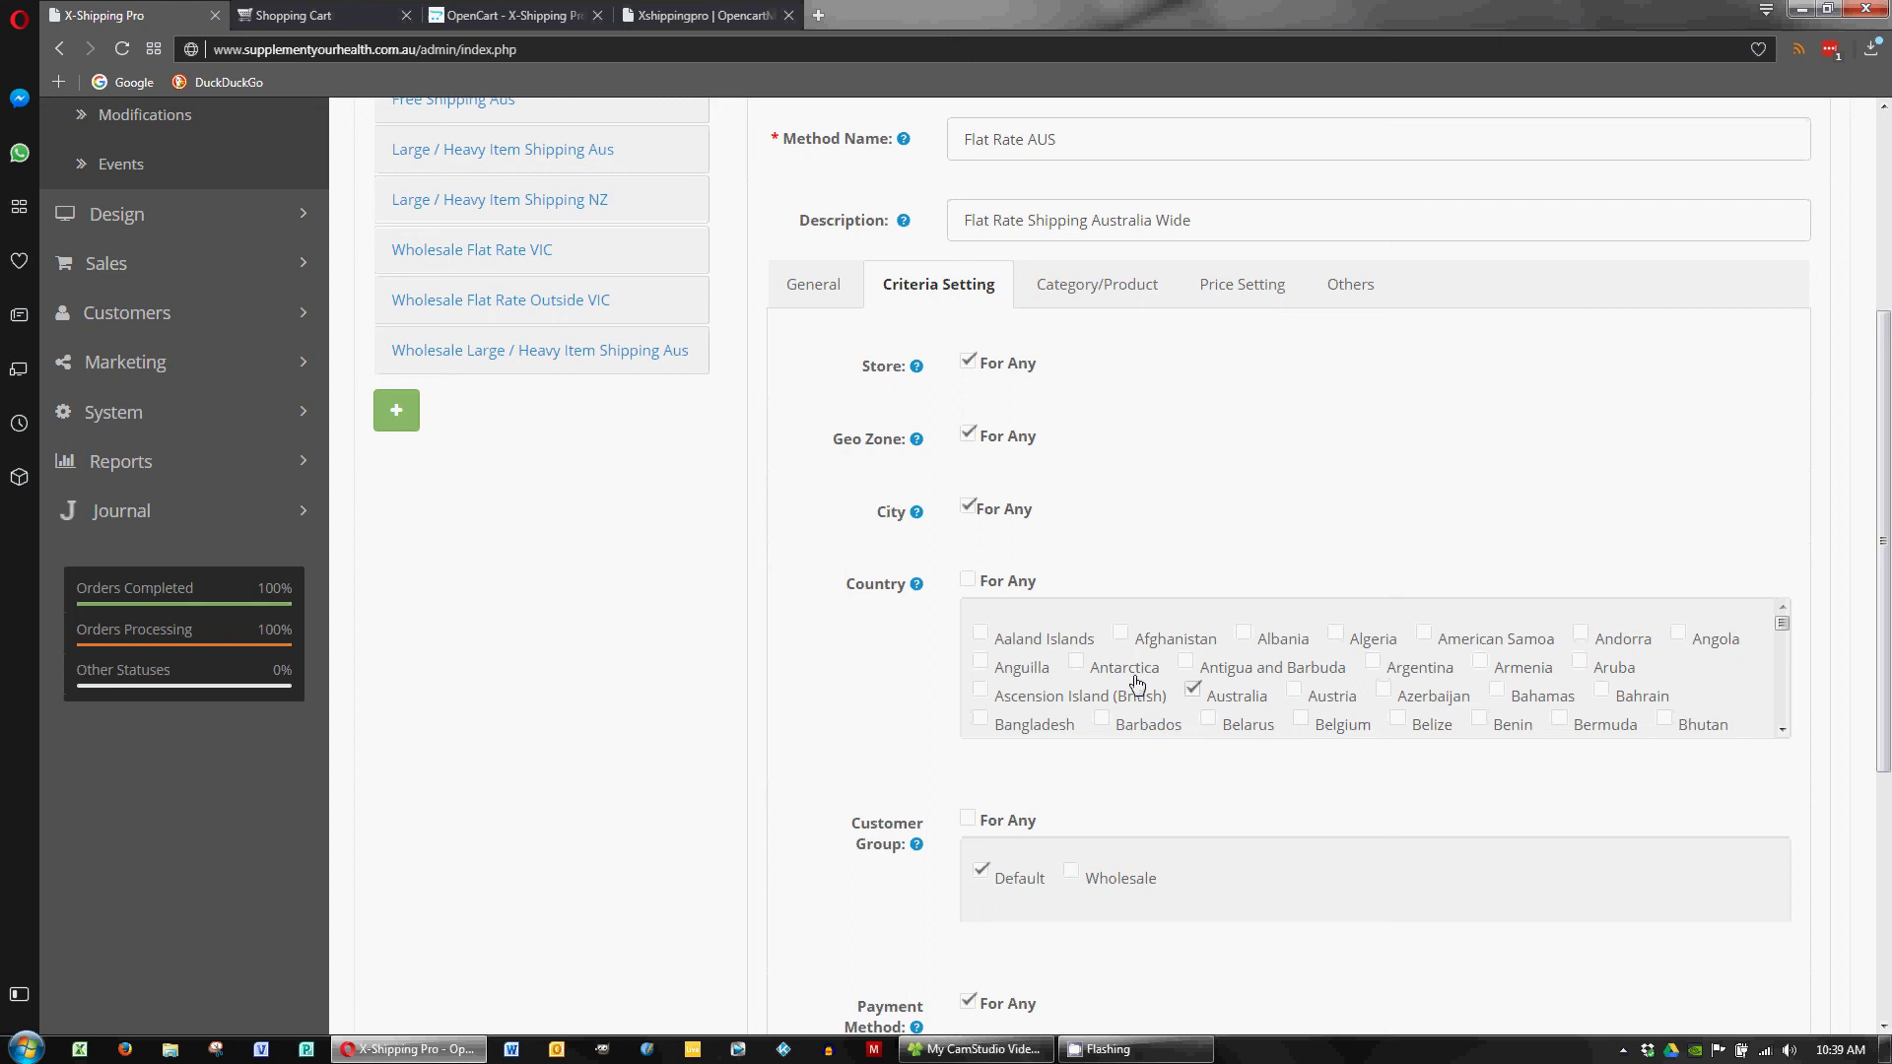
{"action": "scroll", "coordinate": [1051, 667], "scroll_direction": "down", "scroll_amount": 1}
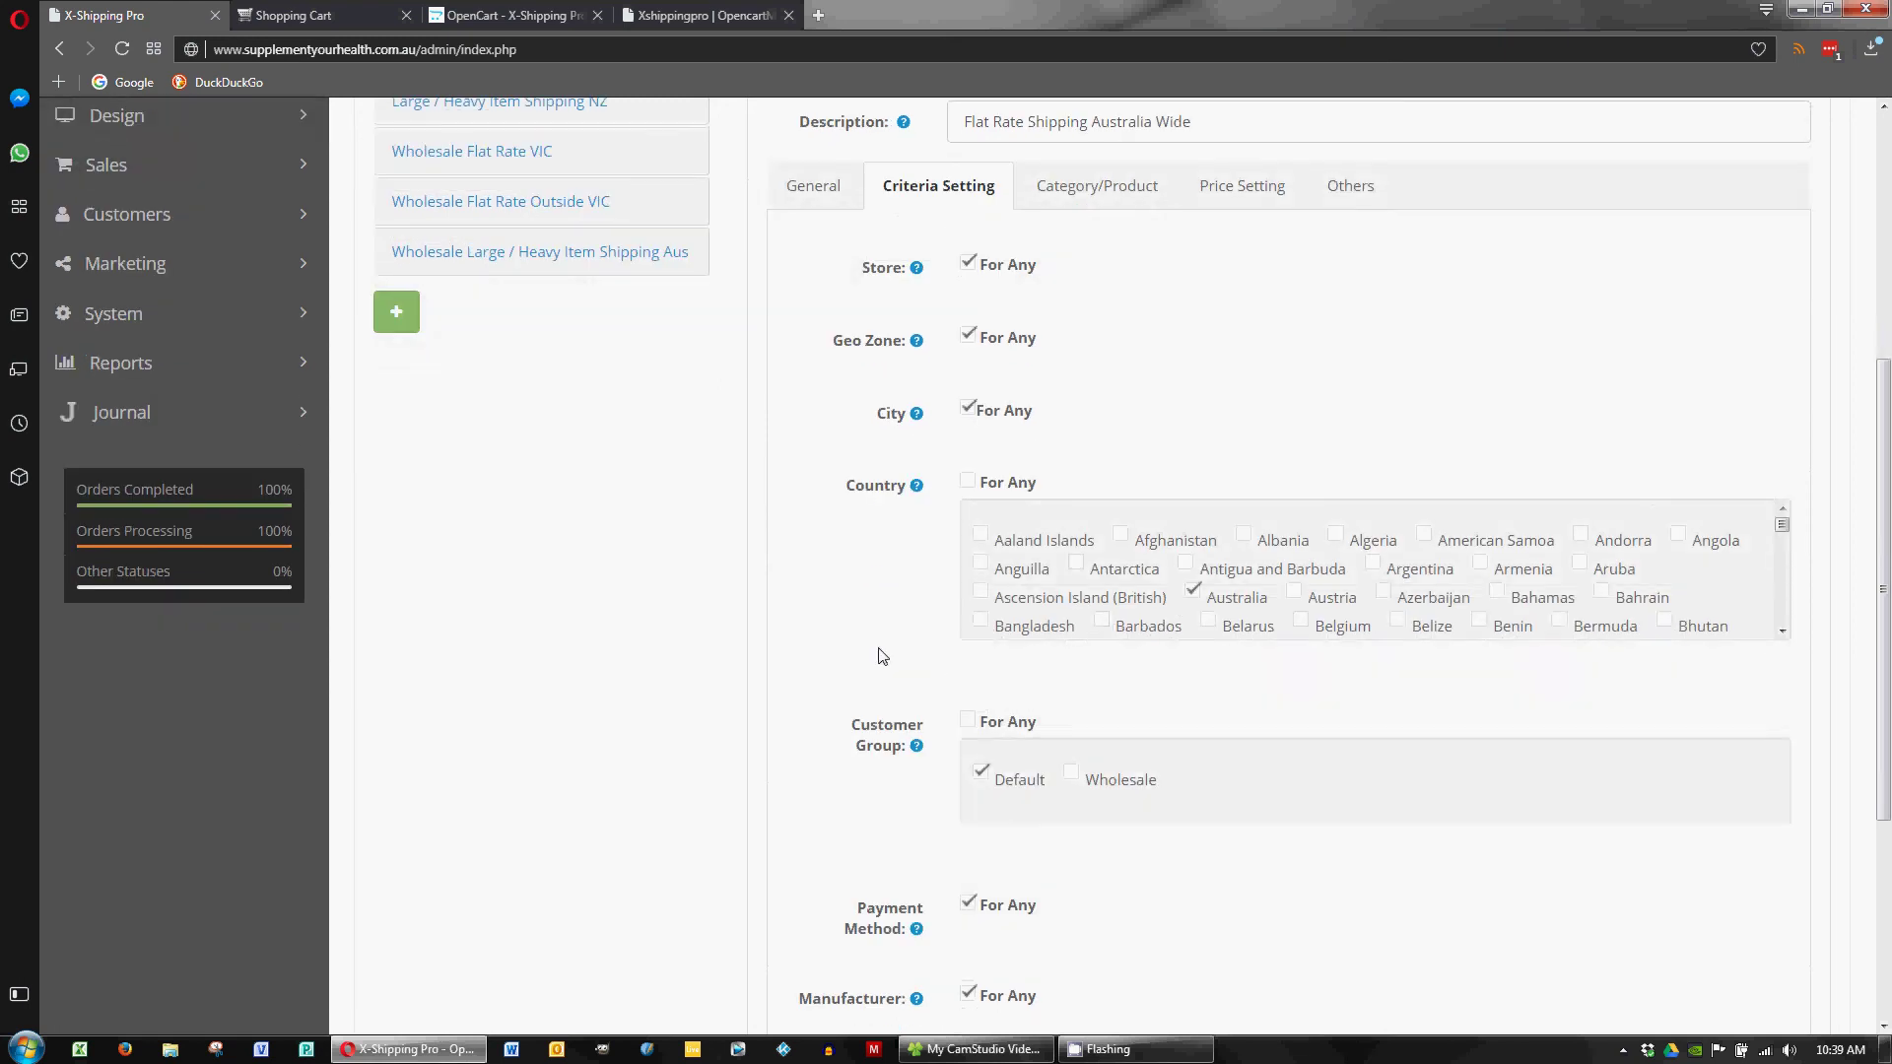
{"action": "scroll", "coordinate": [880, 654], "scroll_direction": "down", "scroll_amount": 1}
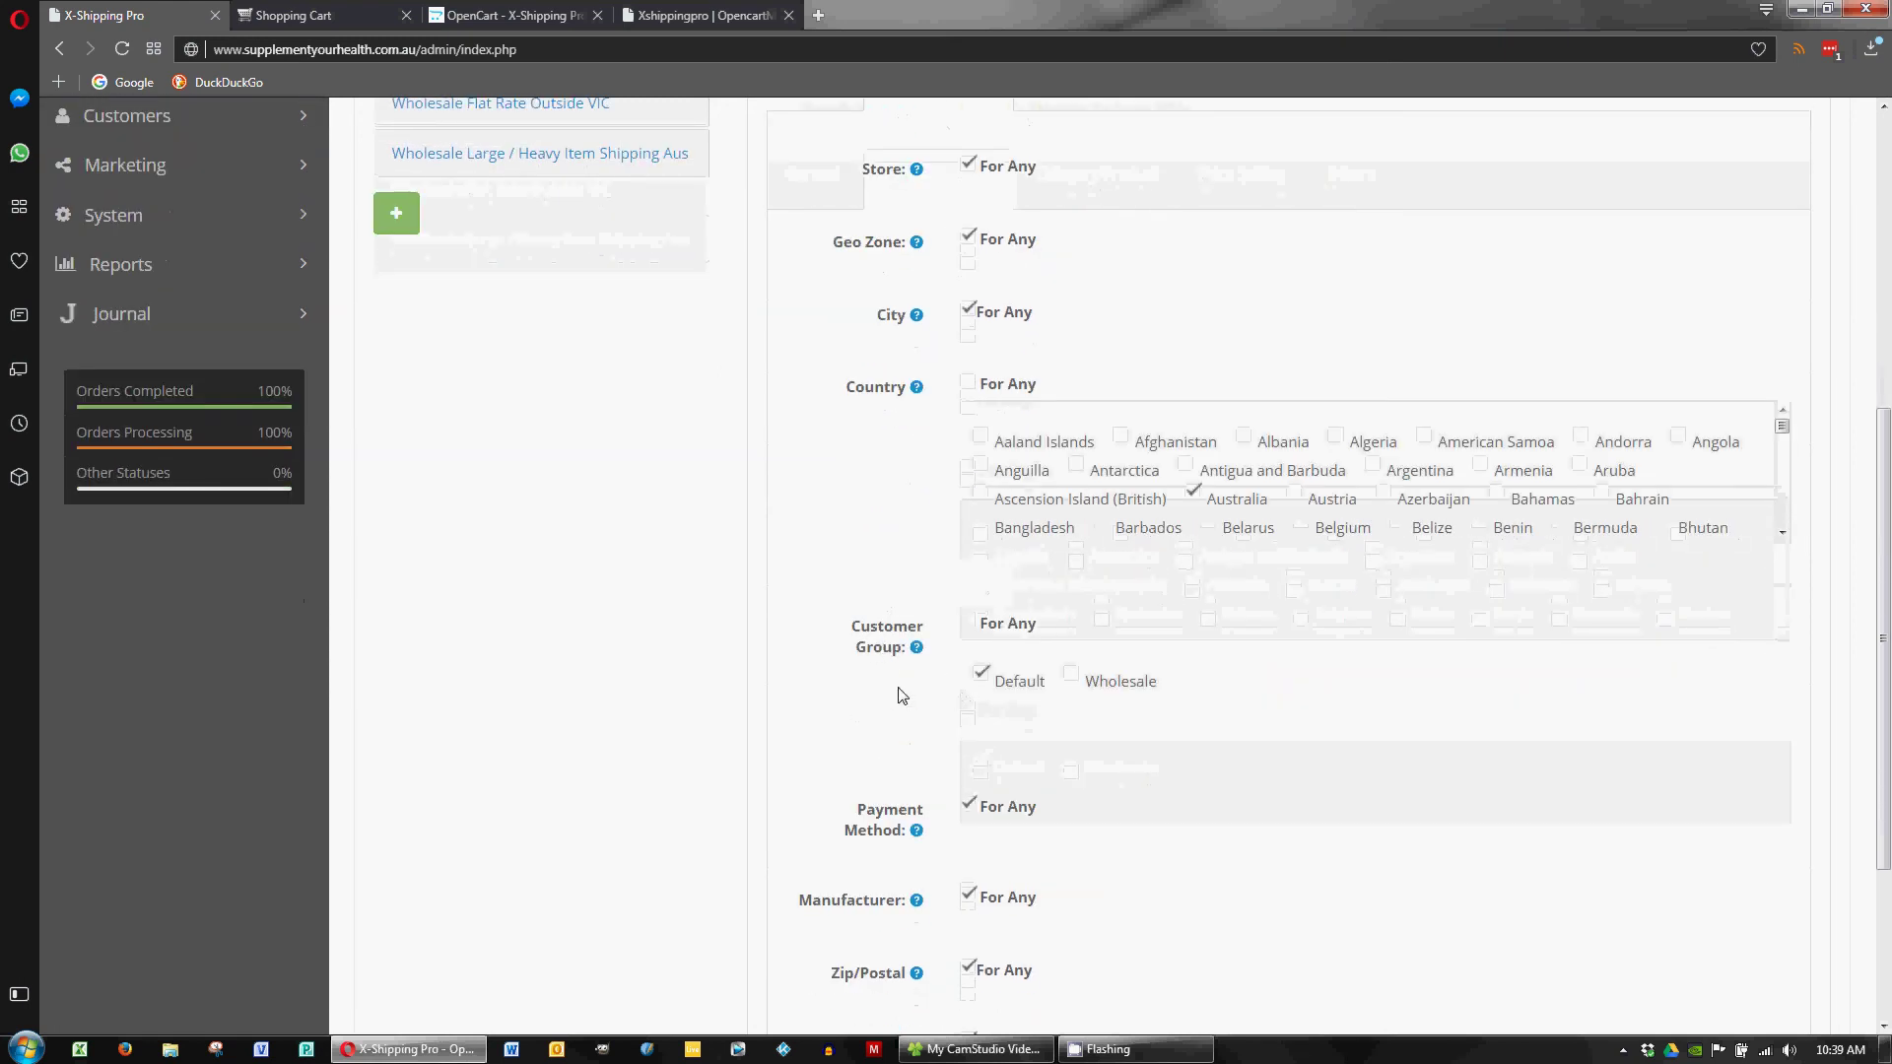
{"action": "scroll", "coordinate": [896, 689], "scroll_direction": "down", "scroll_amount": 1}
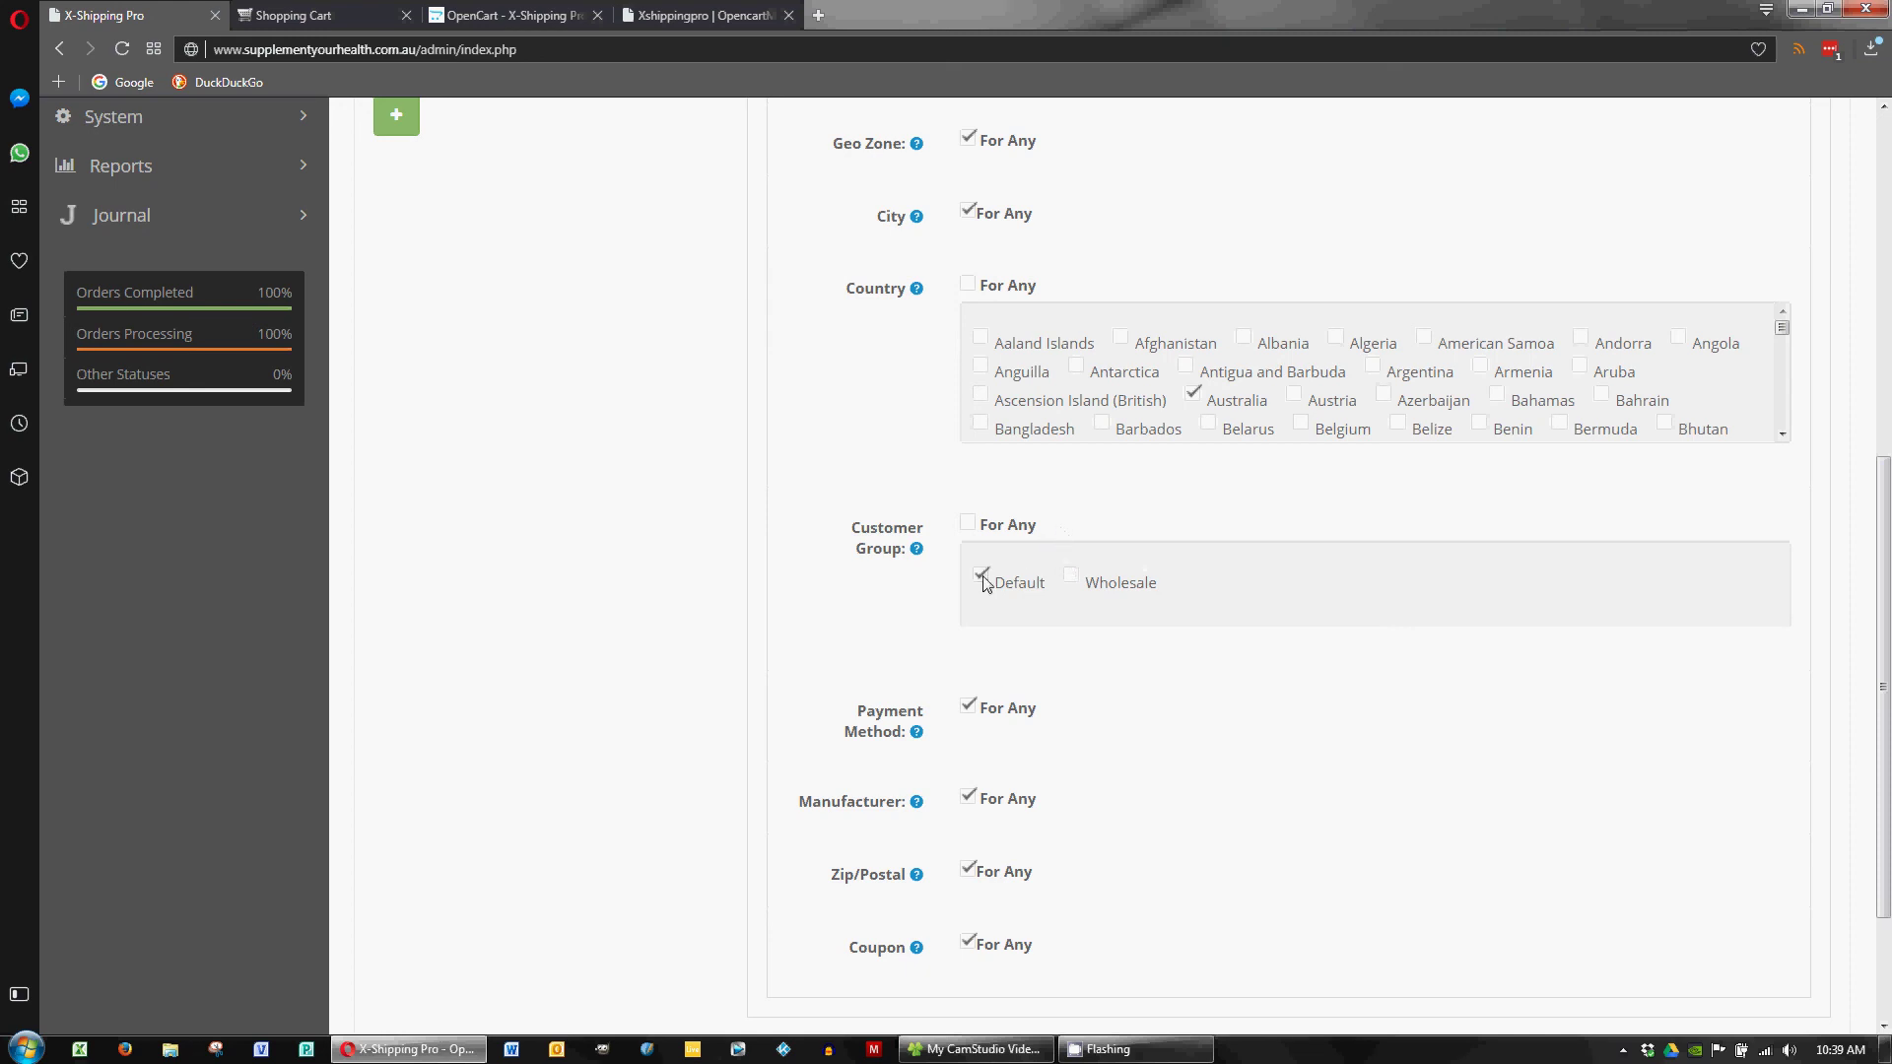
{"action": "scroll", "coordinate": [878, 621], "scroll_direction": "down", "scroll_amount": 1}
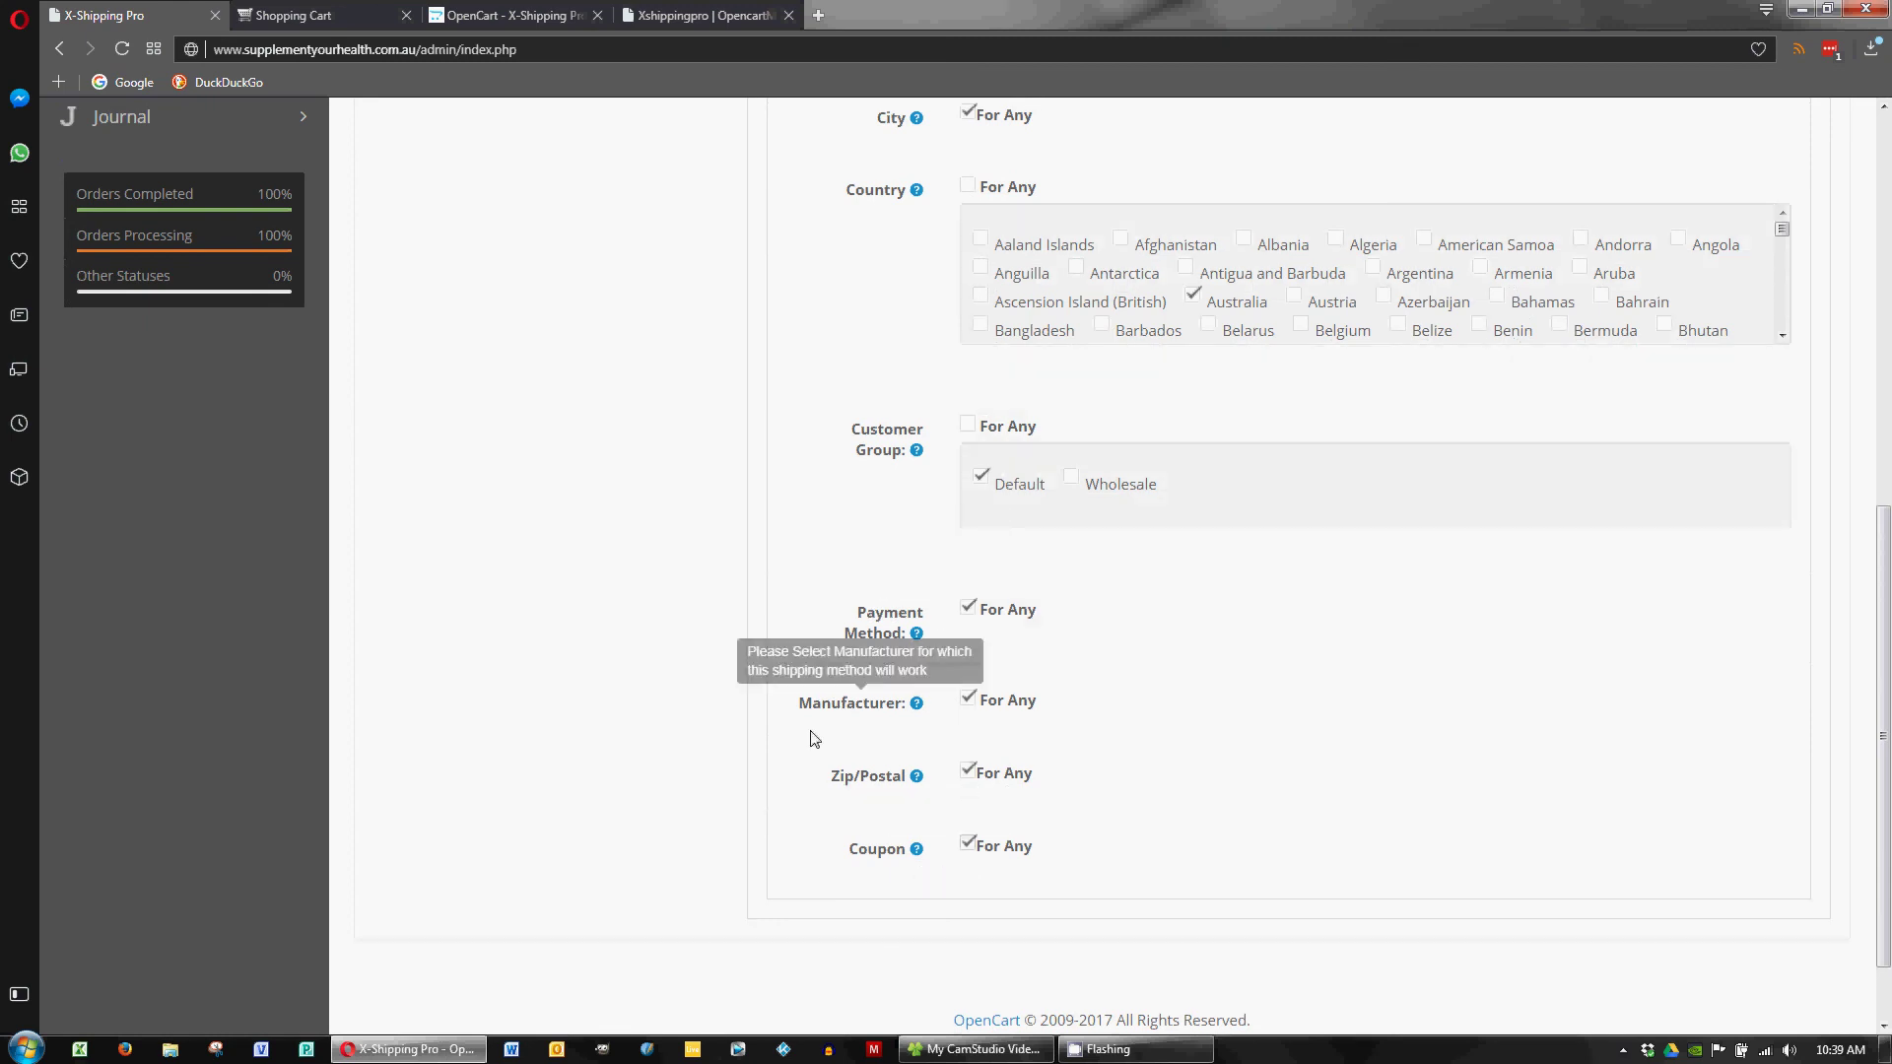
{"action": "scroll", "coordinate": [813, 670], "scroll_direction": "up", "scroll_amount": 4}
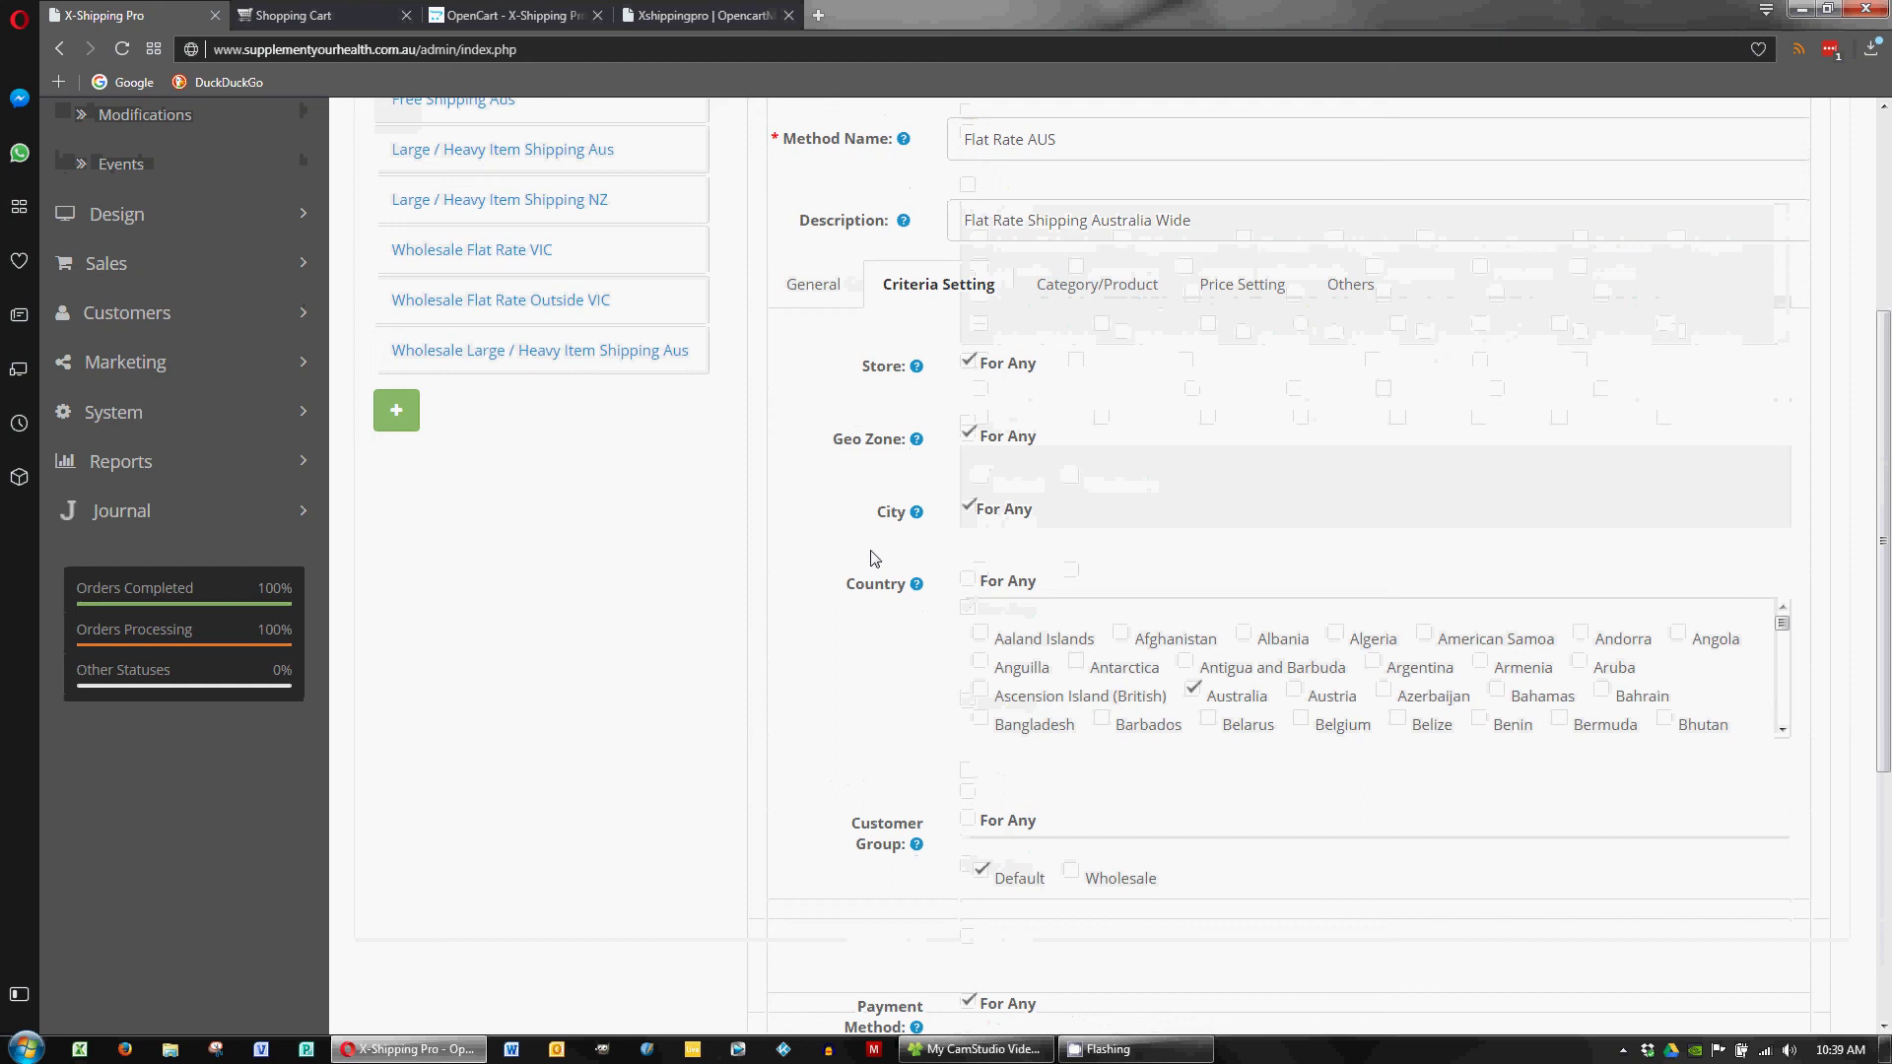
Step: Review the Flat Rate Aus Category/Product tab's Product Rule options, leaving them unchanged
{"action": "left_click", "coordinate": [1133, 293]}
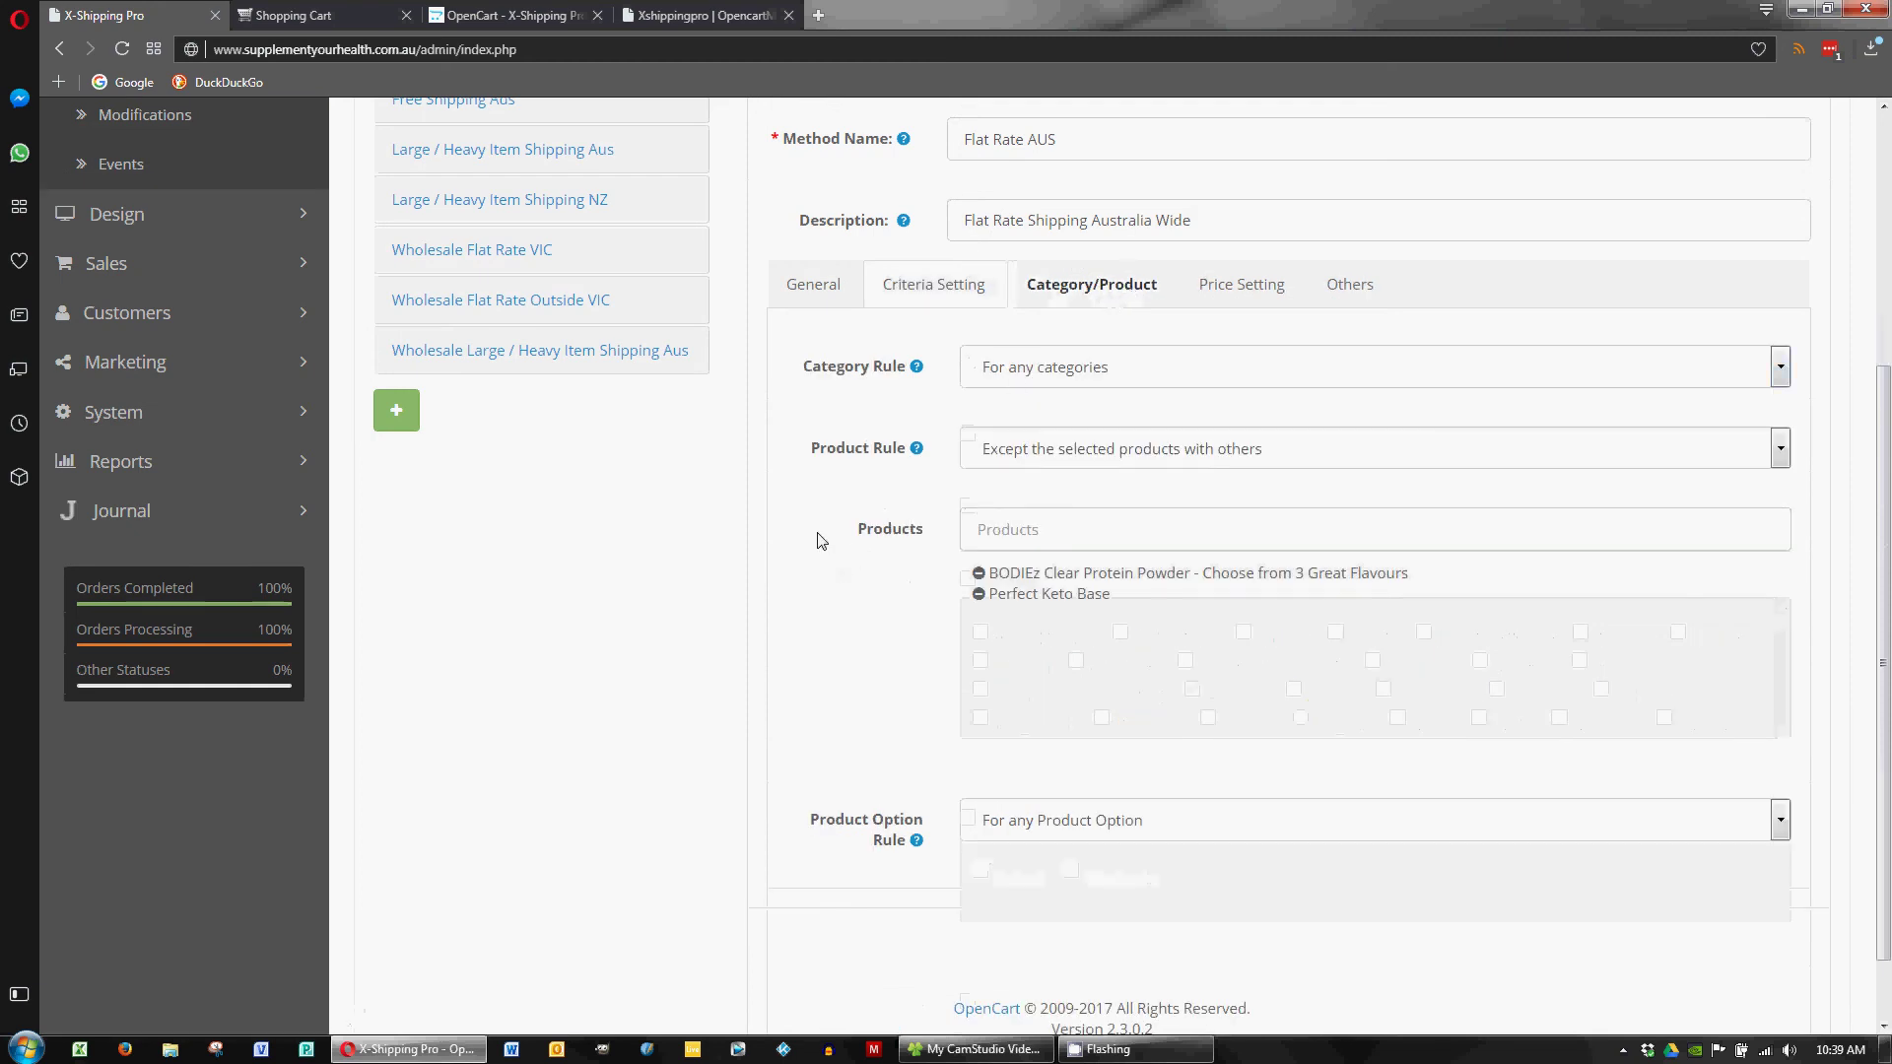
{"action": "scroll", "coordinate": [815, 537], "scroll_direction": "up", "scroll_amount": 1}
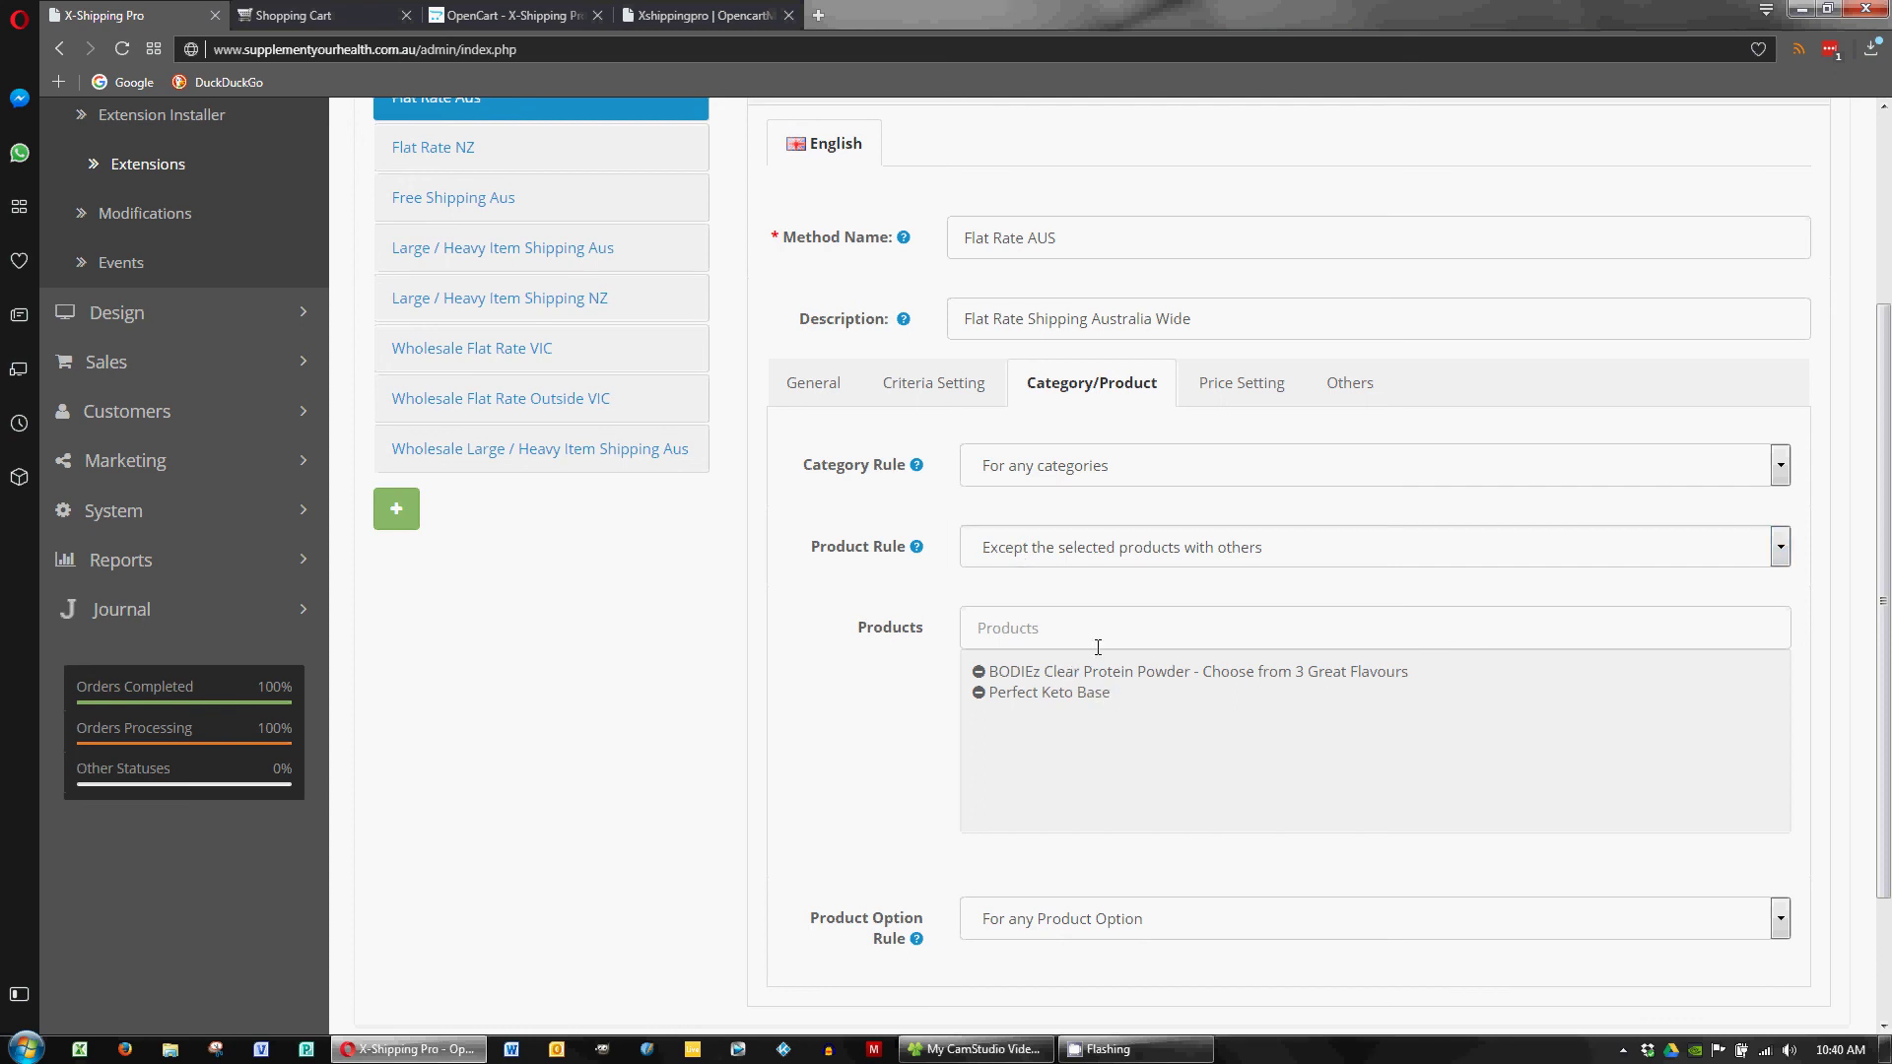
{"action": "mouse_move", "coordinate": [916, 549]}
{"action": "left_click", "coordinate": [1215, 552]}
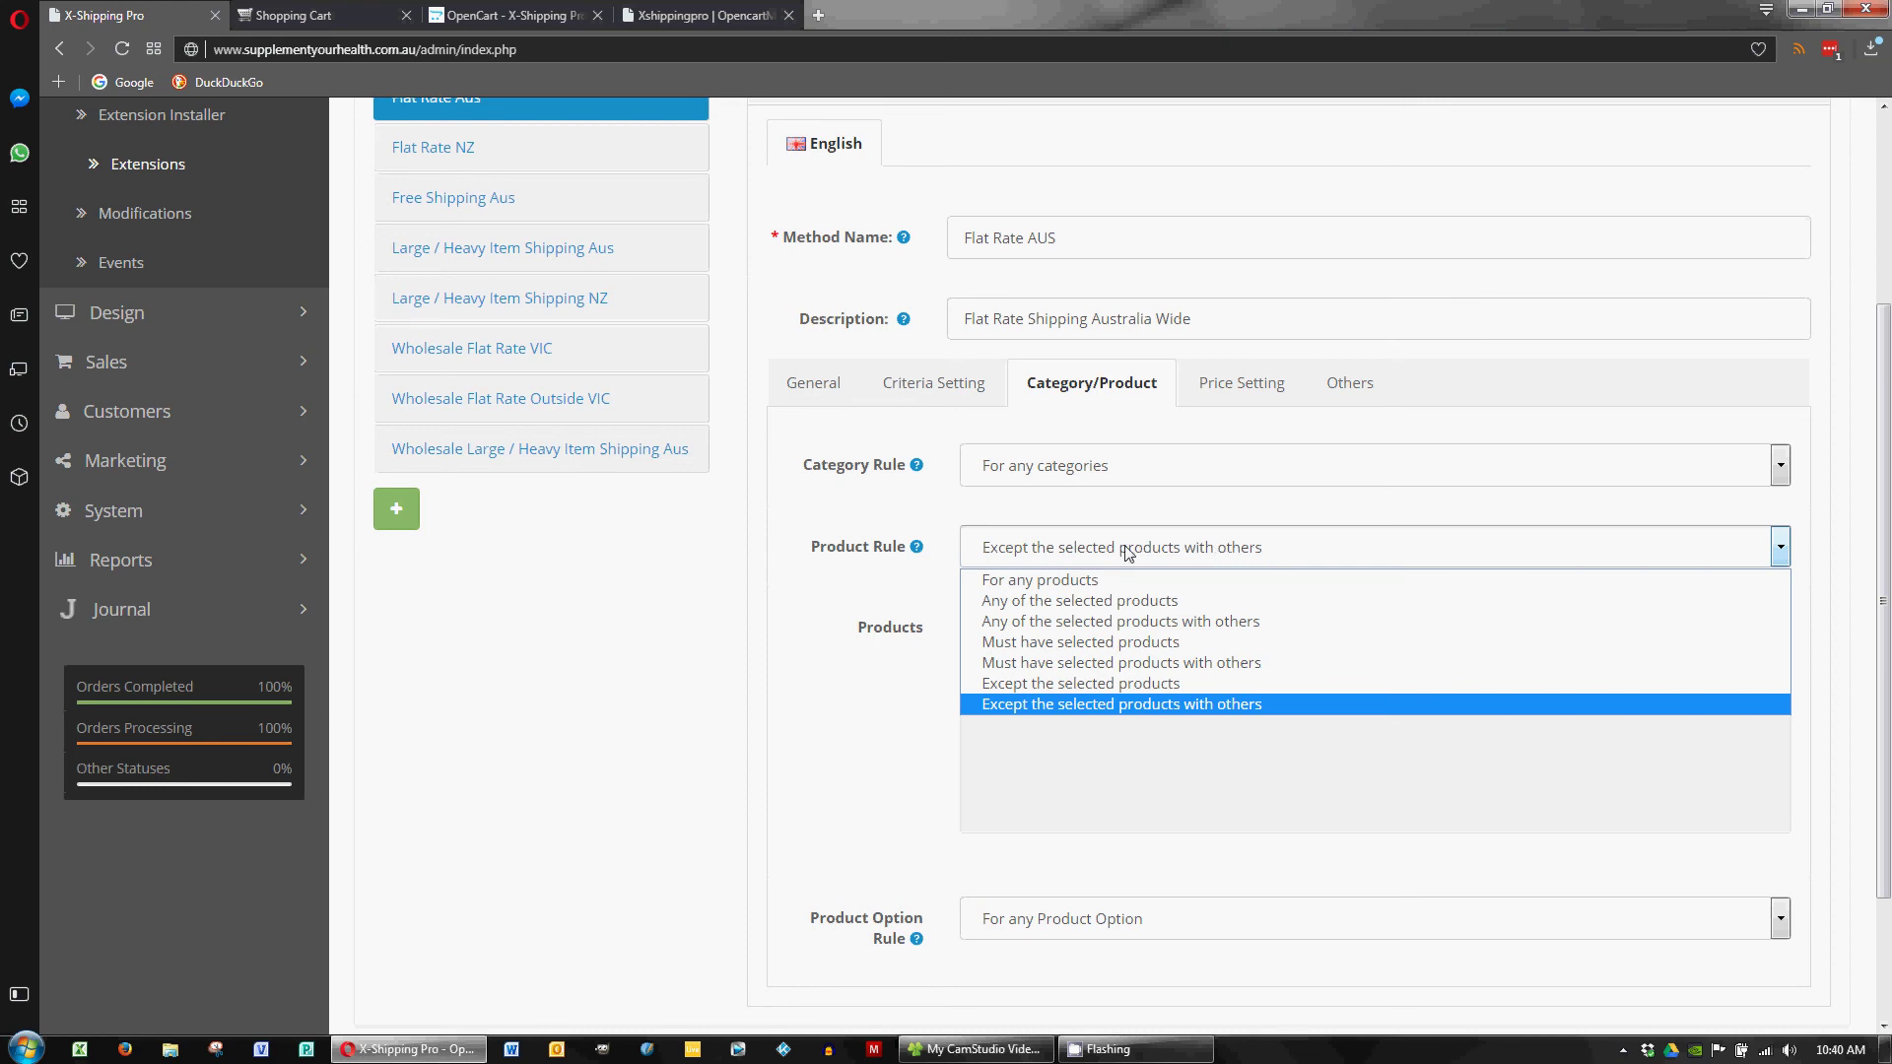
{"action": "left_click", "coordinate": [857, 579]}
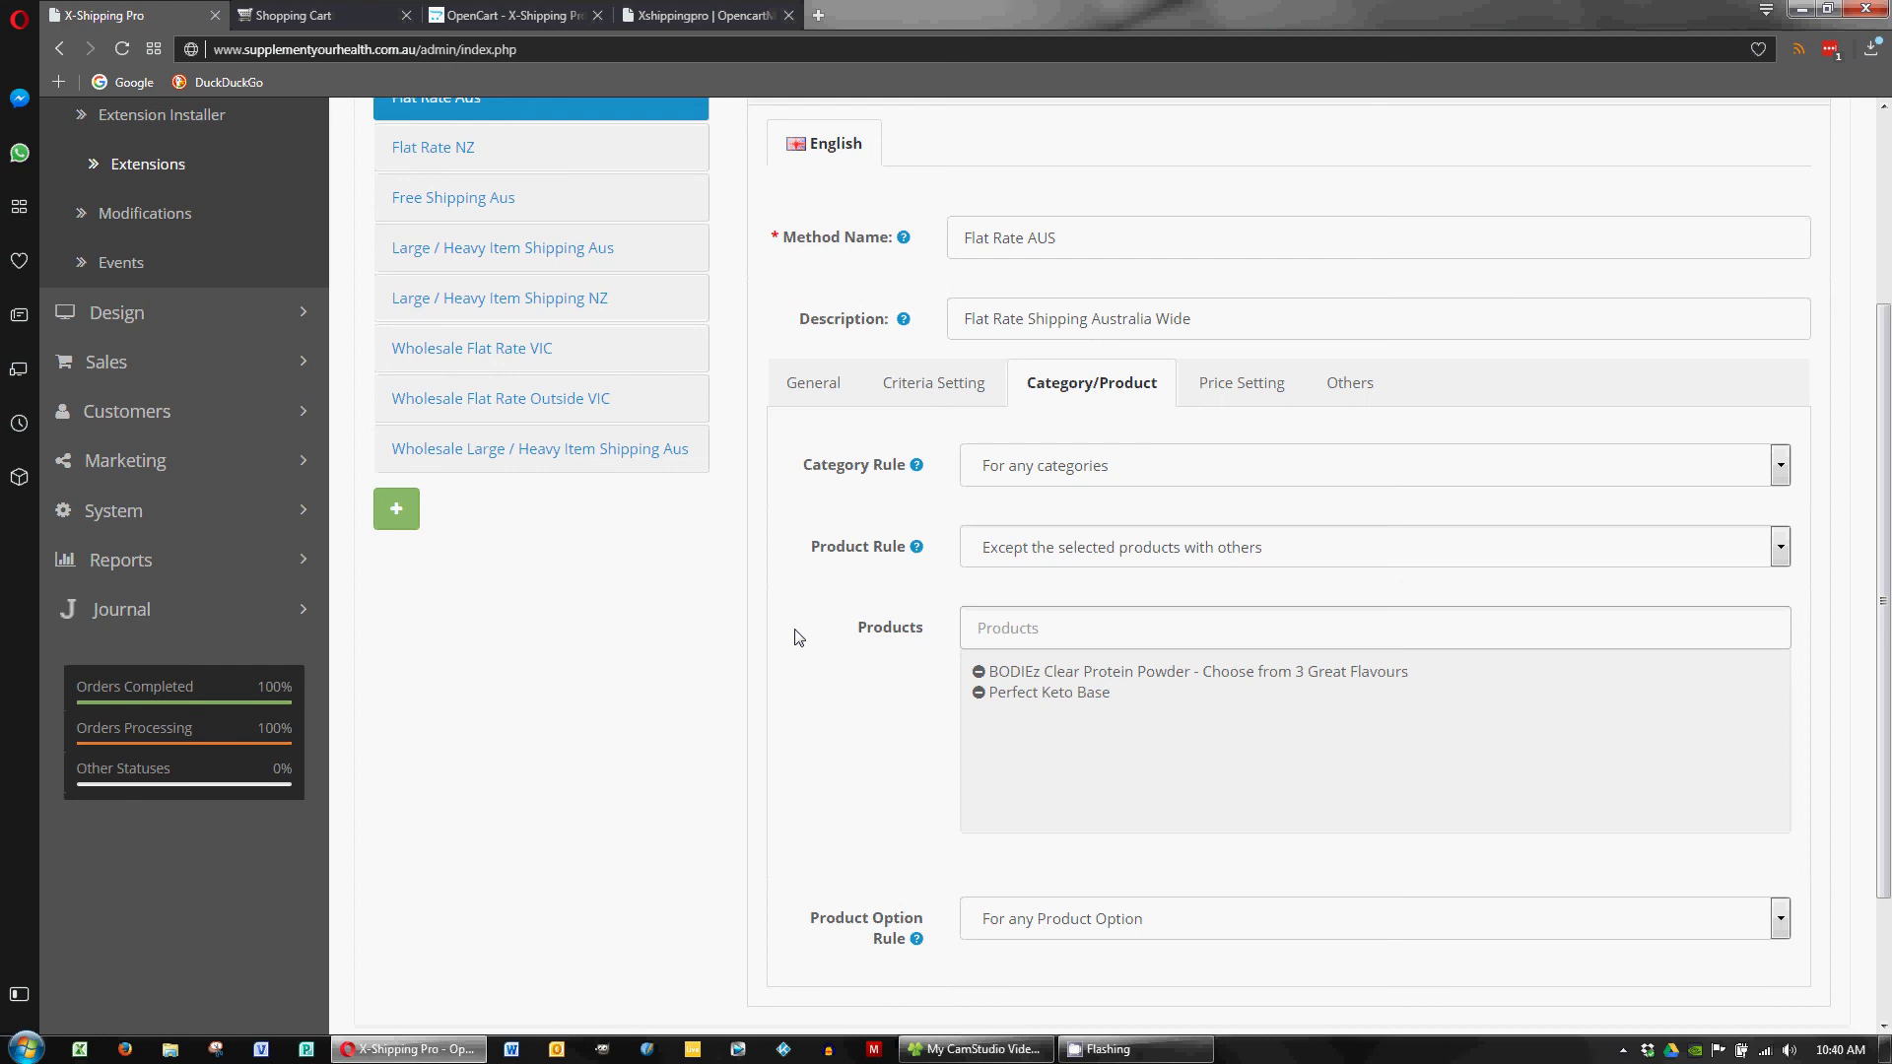
Step: Recheck the Product Rule options and dismiss the Products suggestion list without changes
{"action": "left_click", "coordinate": [1027, 558]}
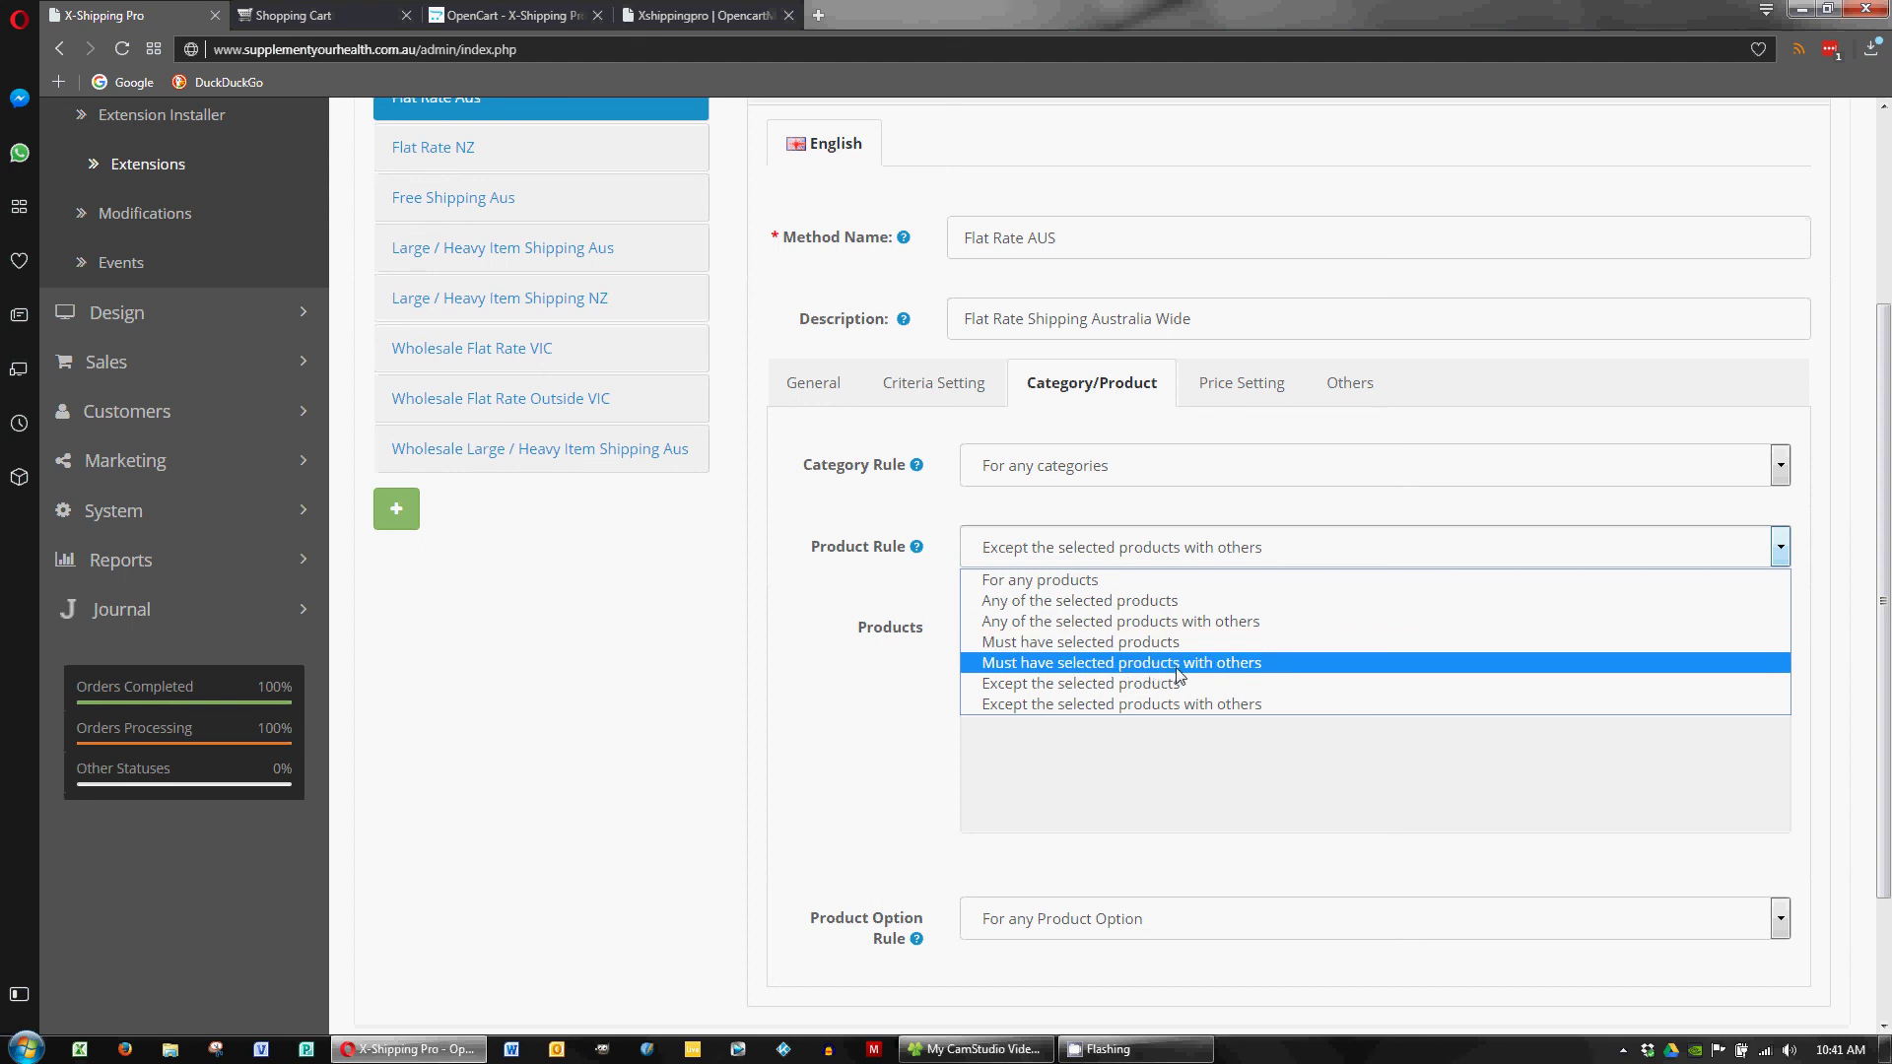
{"action": "left_click", "coordinate": [816, 627]}
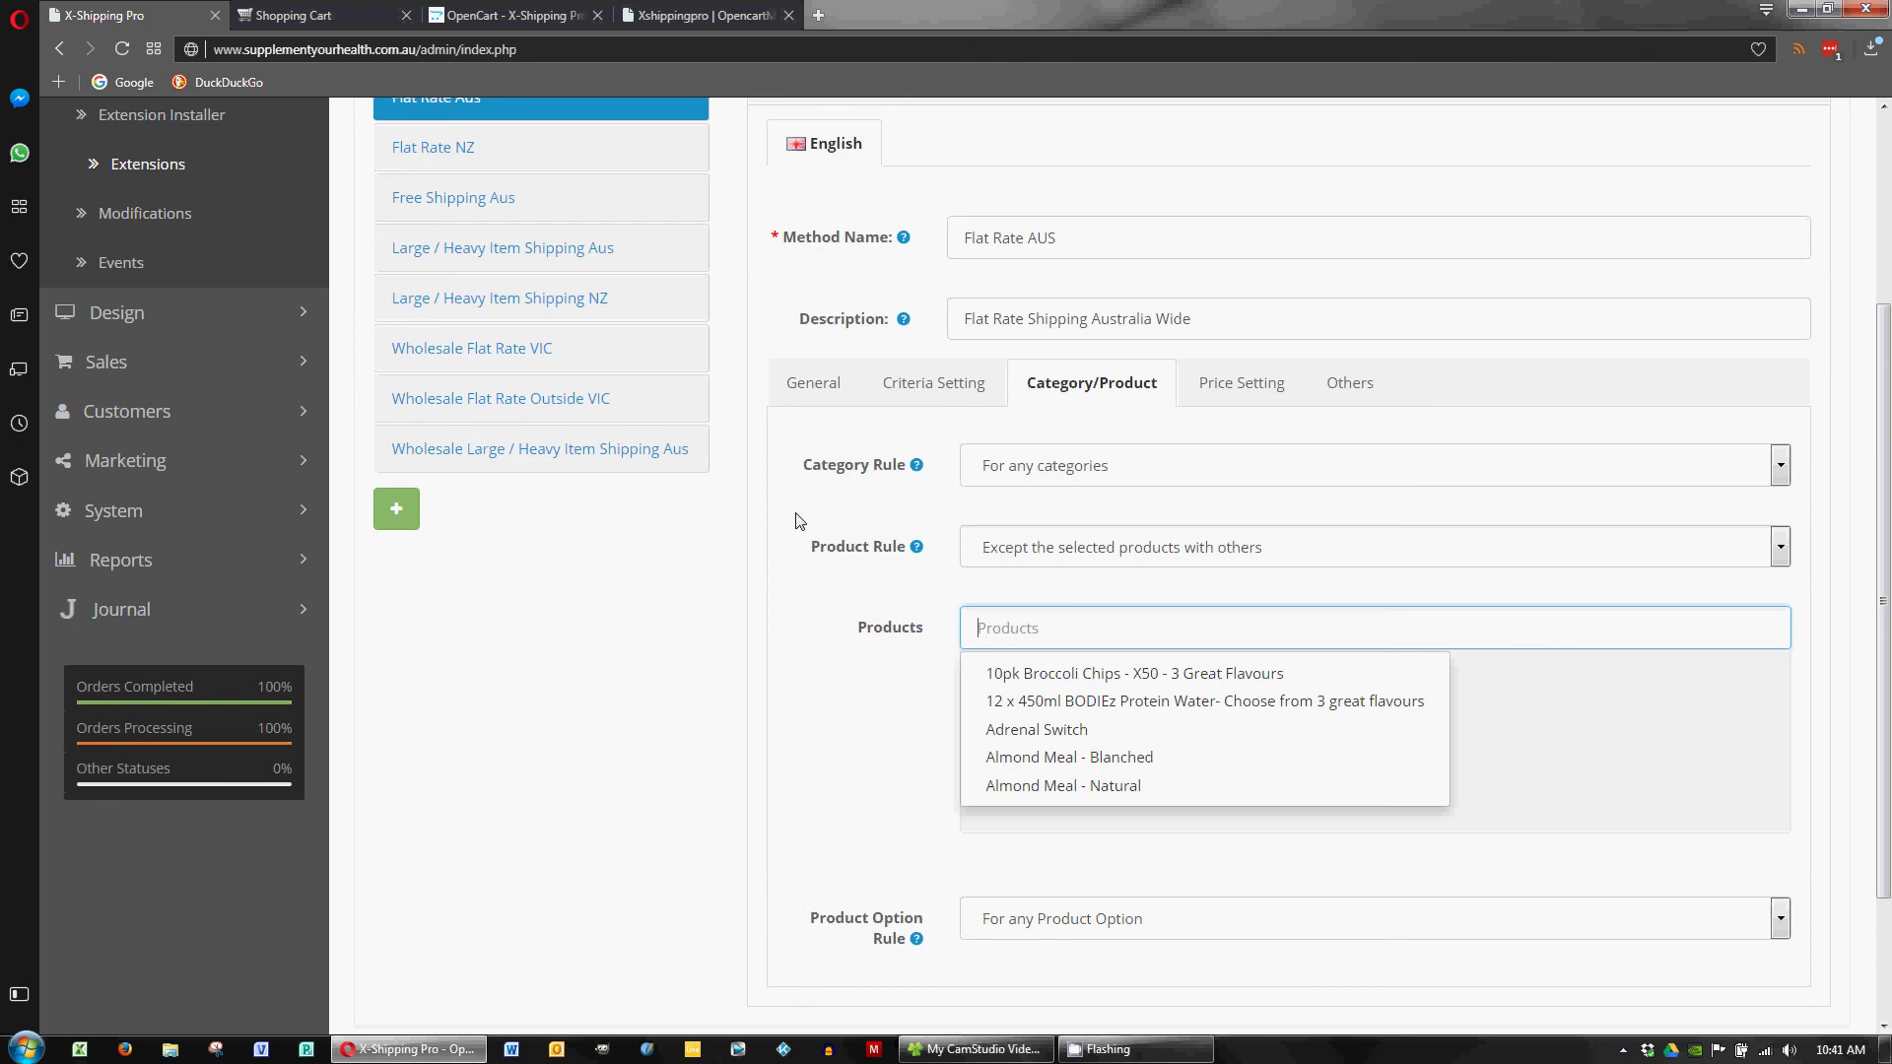
{"action": "left_click", "coordinate": [1802, 597]}
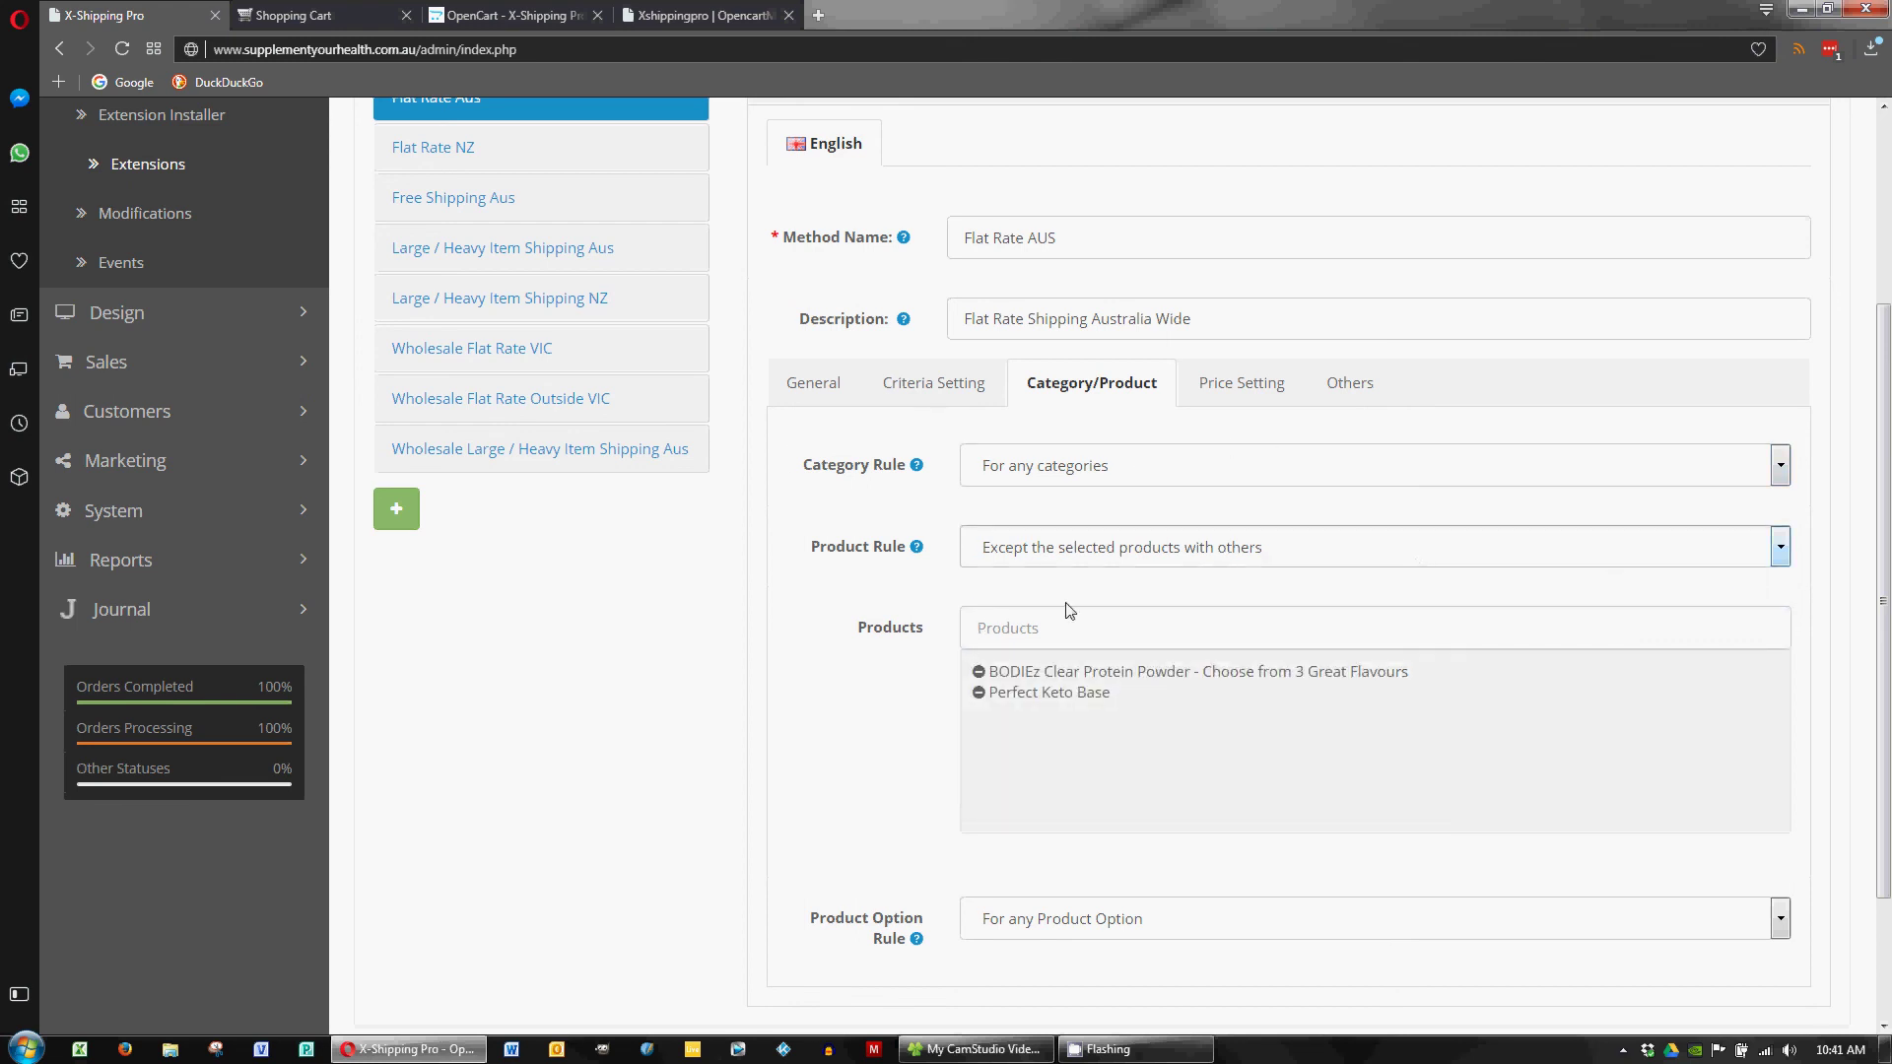
{"action": "scroll", "coordinate": [932, 650], "scroll_direction": "down", "scroll_amount": 2}
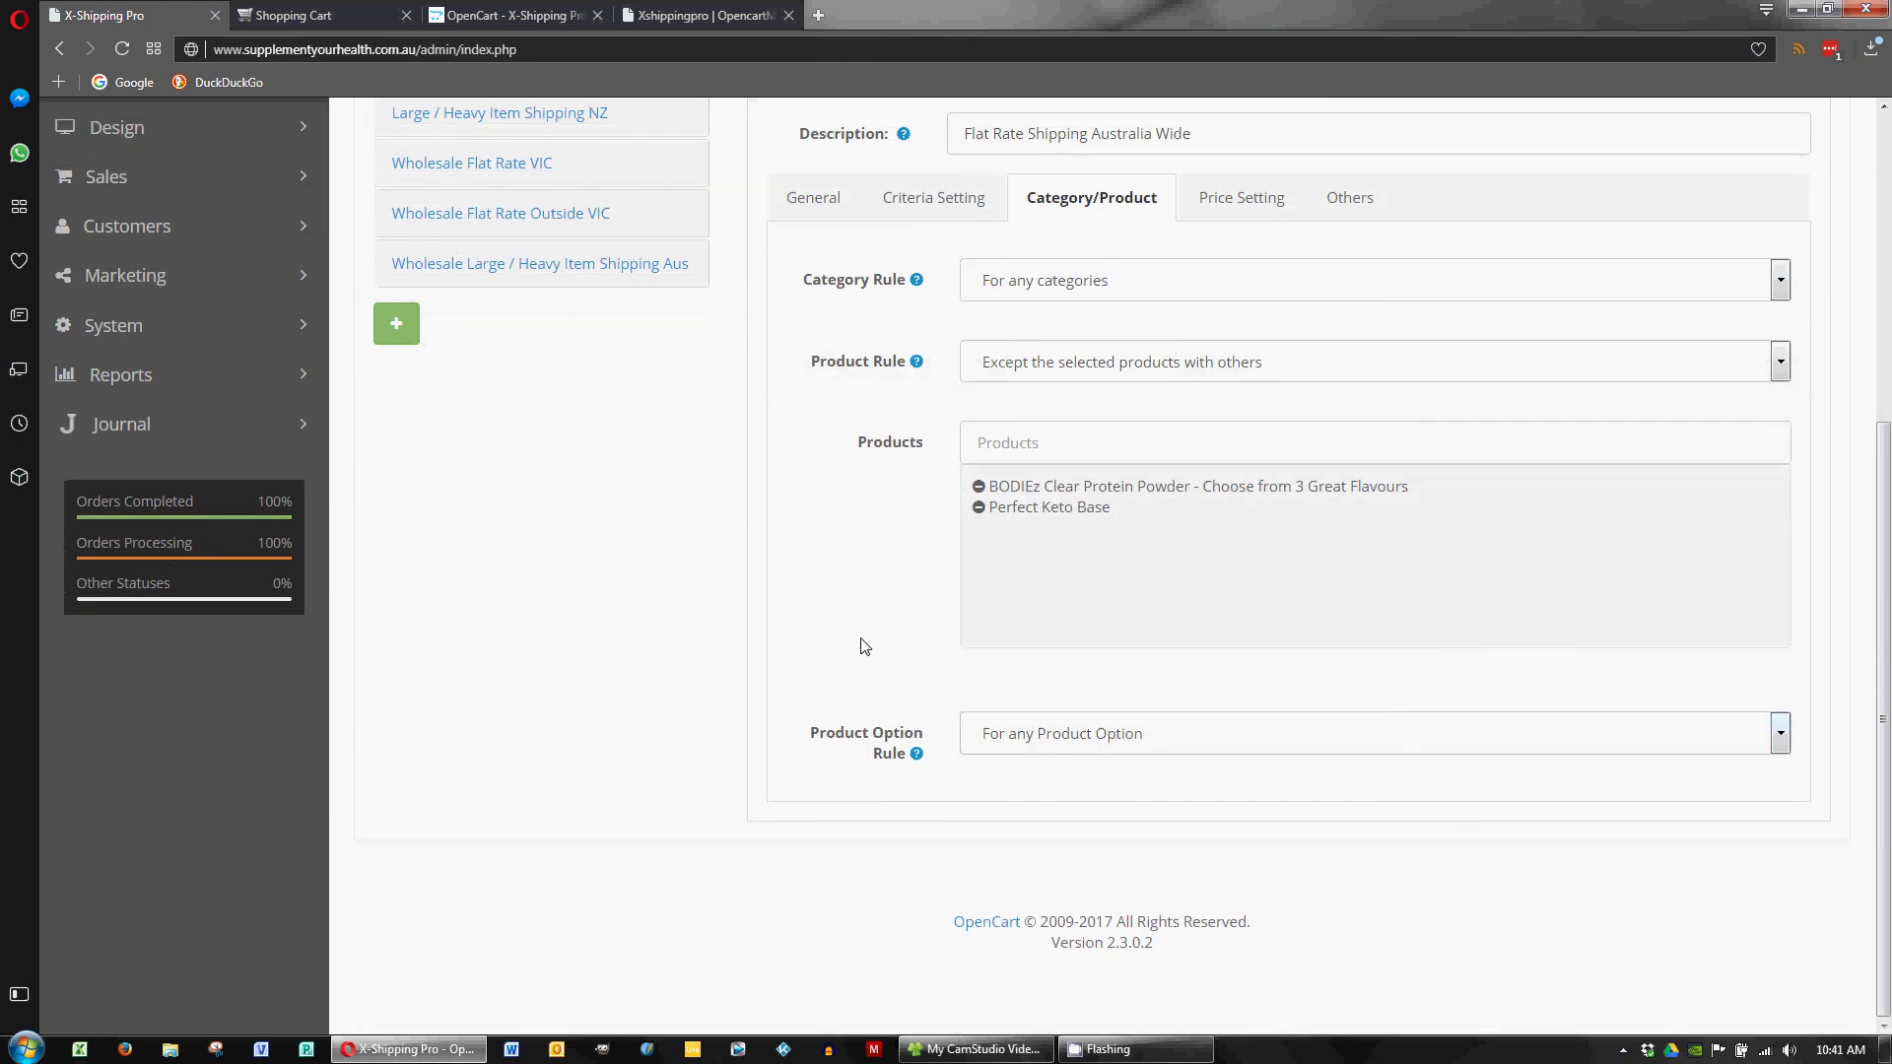
{"action": "scroll", "coordinate": [861, 645], "scroll_direction": "up", "scroll_amount": 1}
Step: Review the Flat Rate Aus Rate Type choices, keeping Flat with 10.00 shipping cost
{"action": "left_click", "coordinate": [1252, 303]}
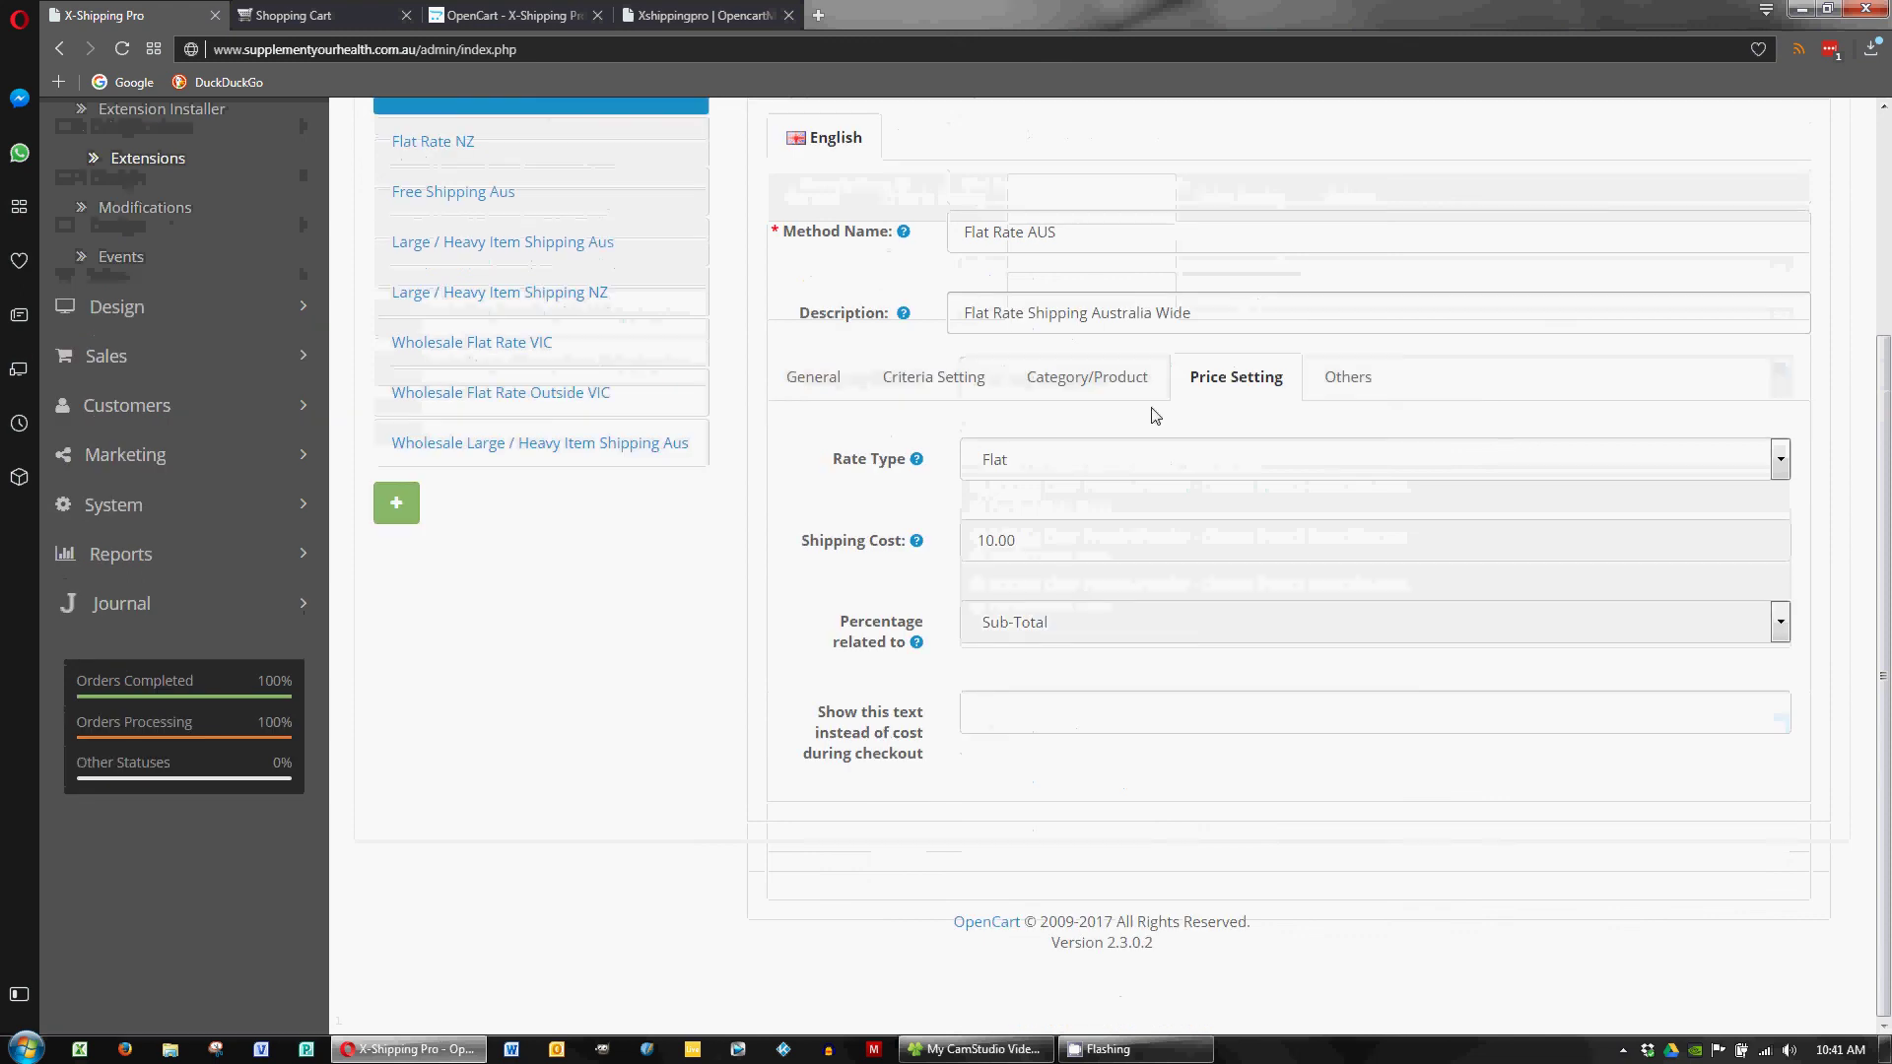
{"action": "scroll", "coordinate": [853, 524], "scroll_direction": "up", "scroll_amount": 1}
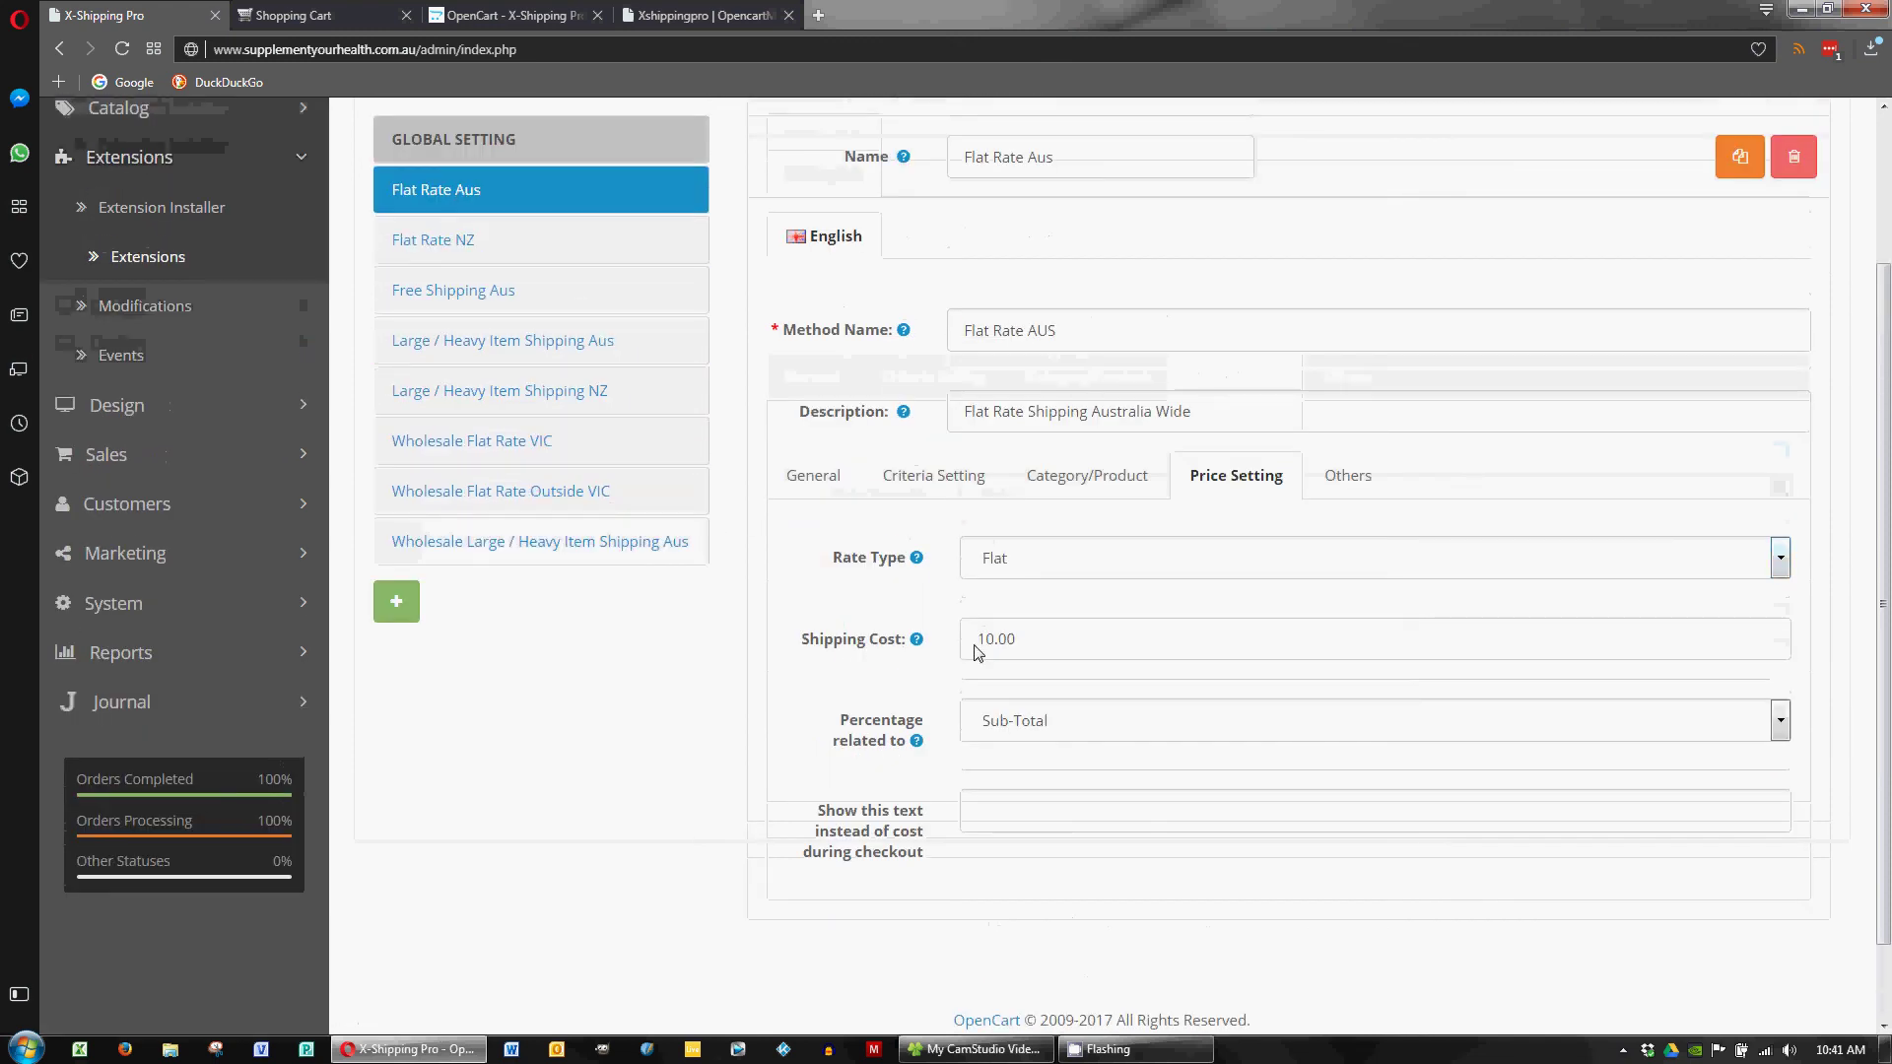
{"action": "left_click", "coordinate": [1023, 559]}
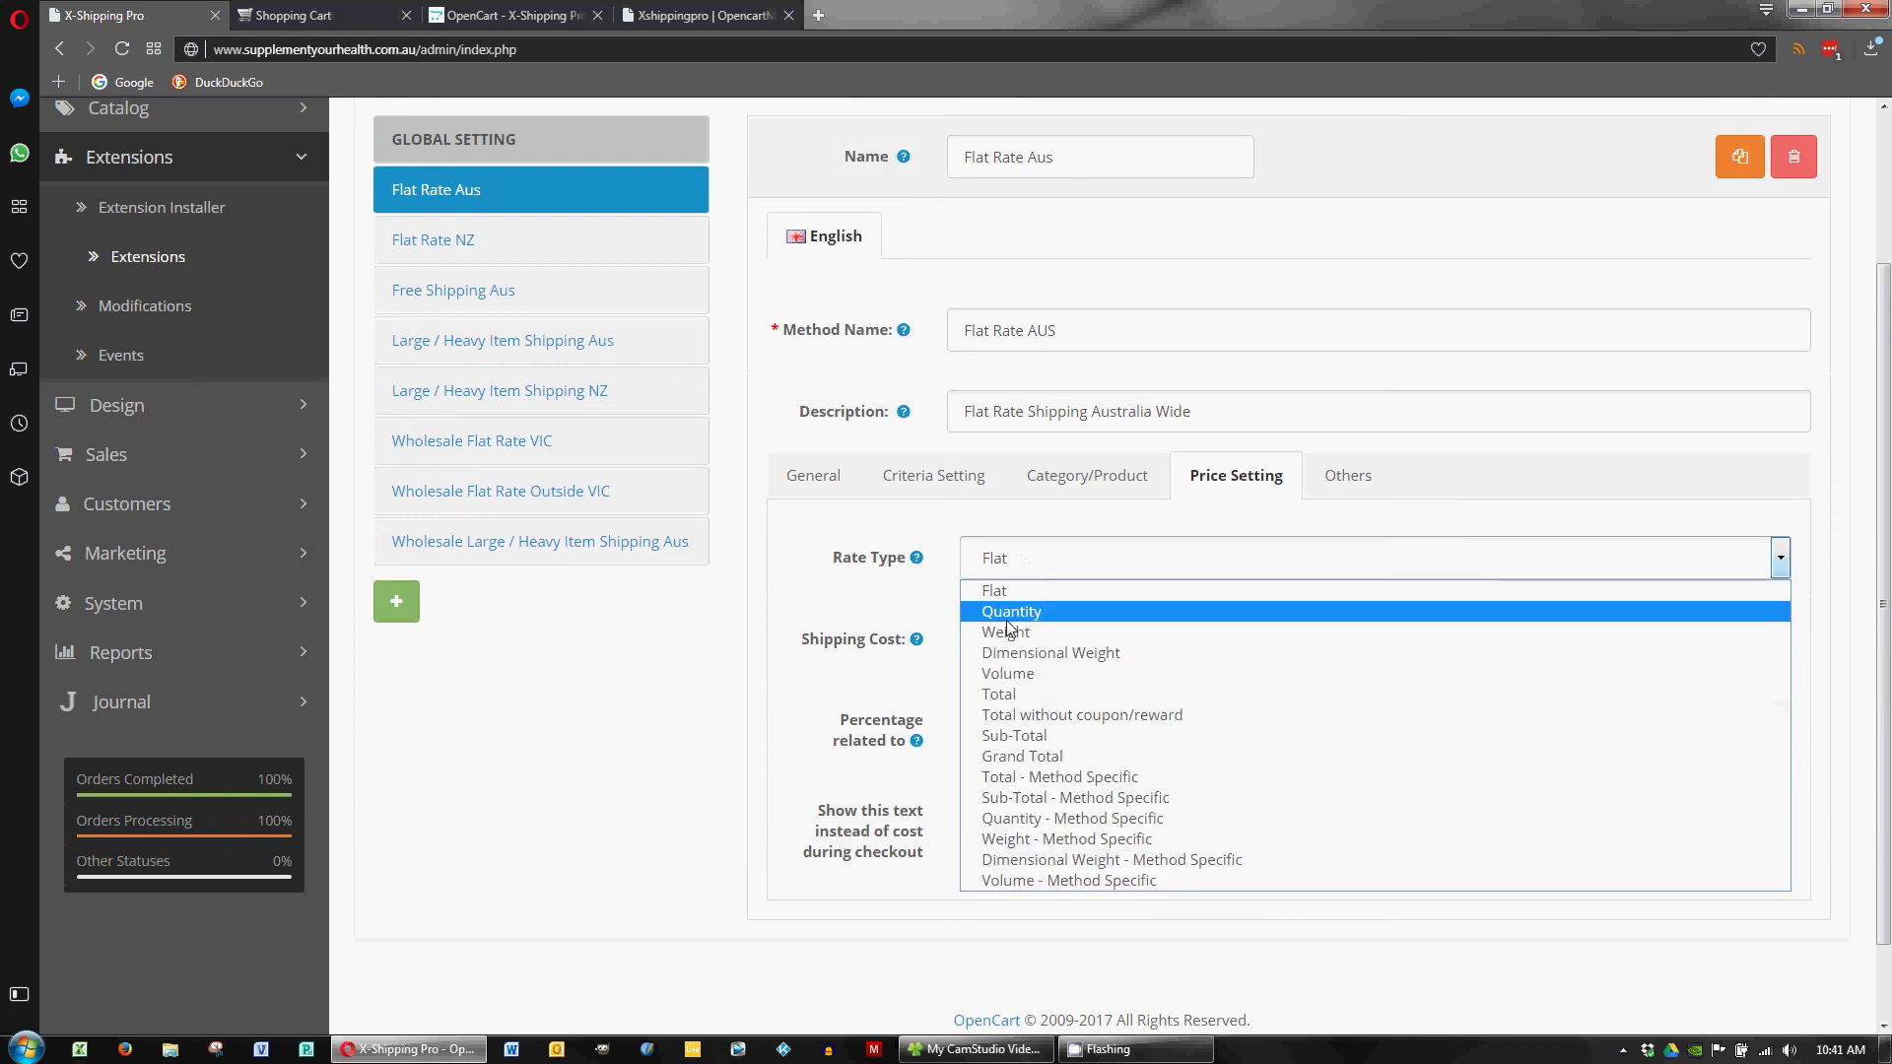
{"action": "left_click", "coordinate": [1039, 589]}
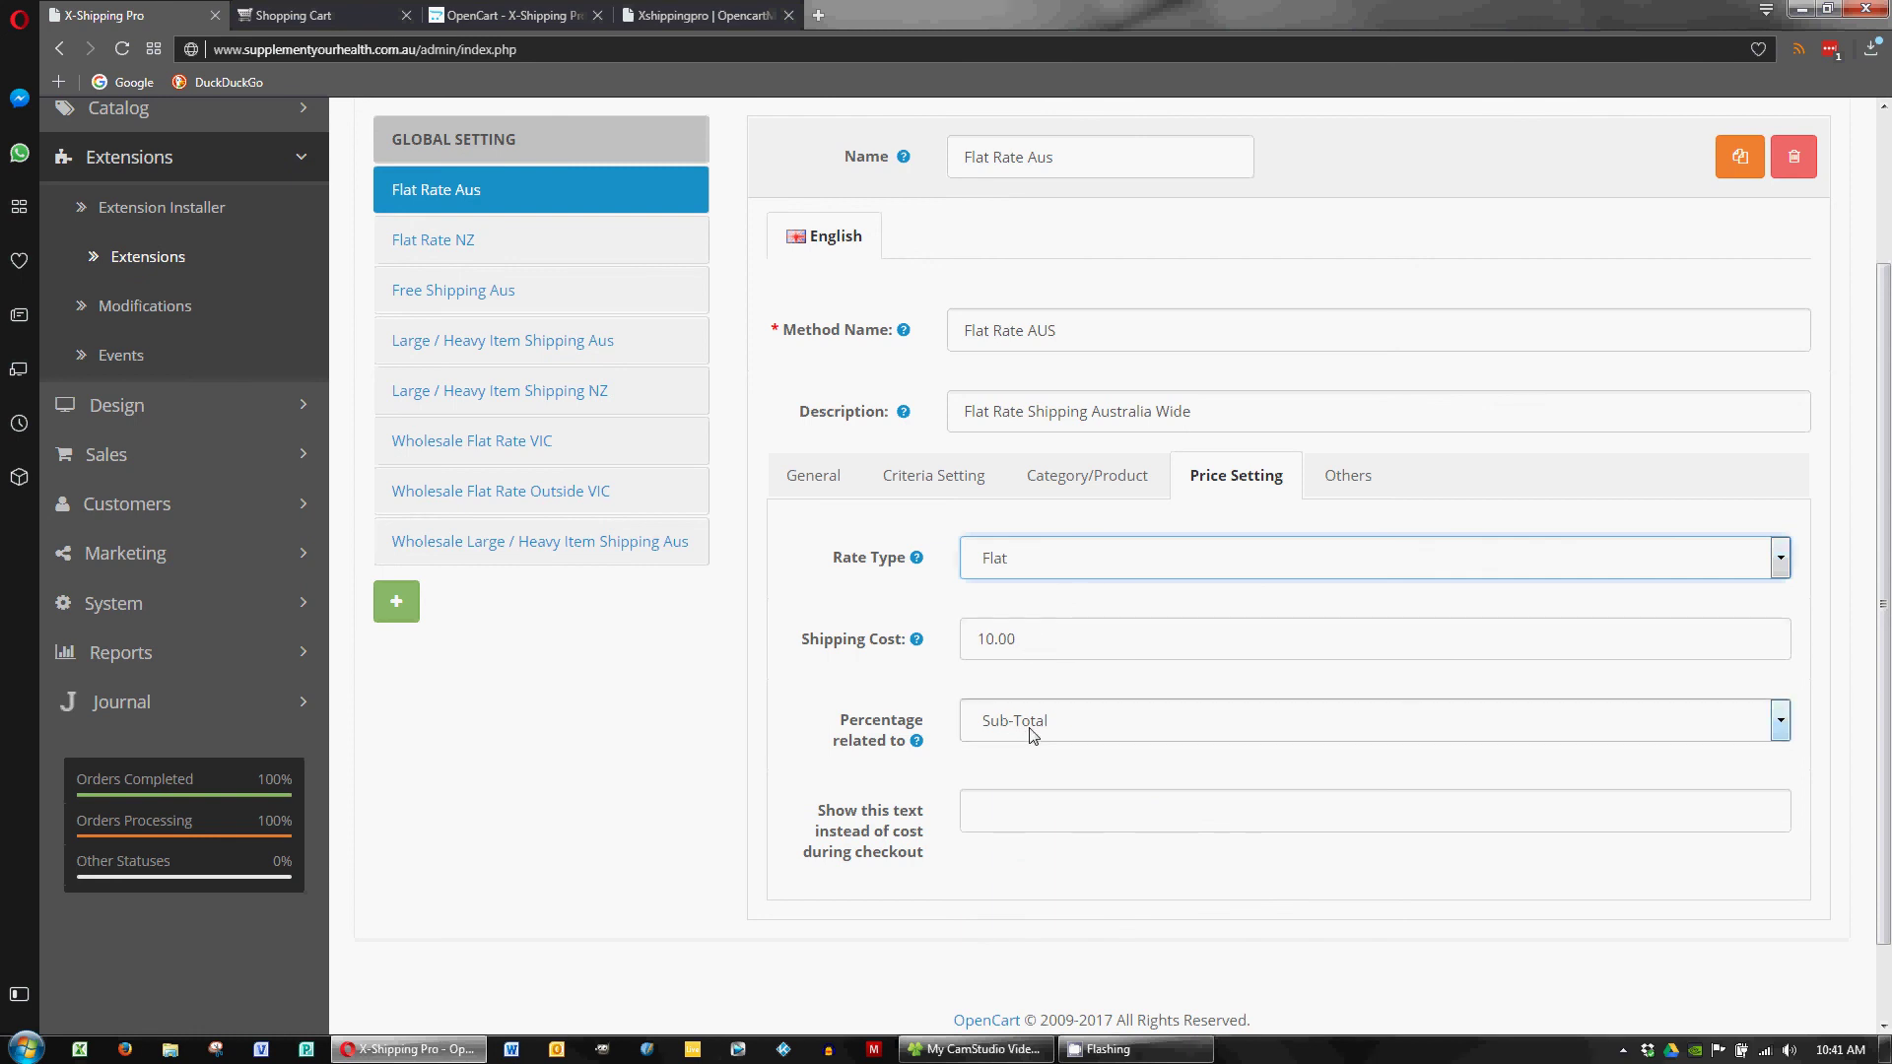
{"action": "mouse_move", "coordinate": [917, 744]}
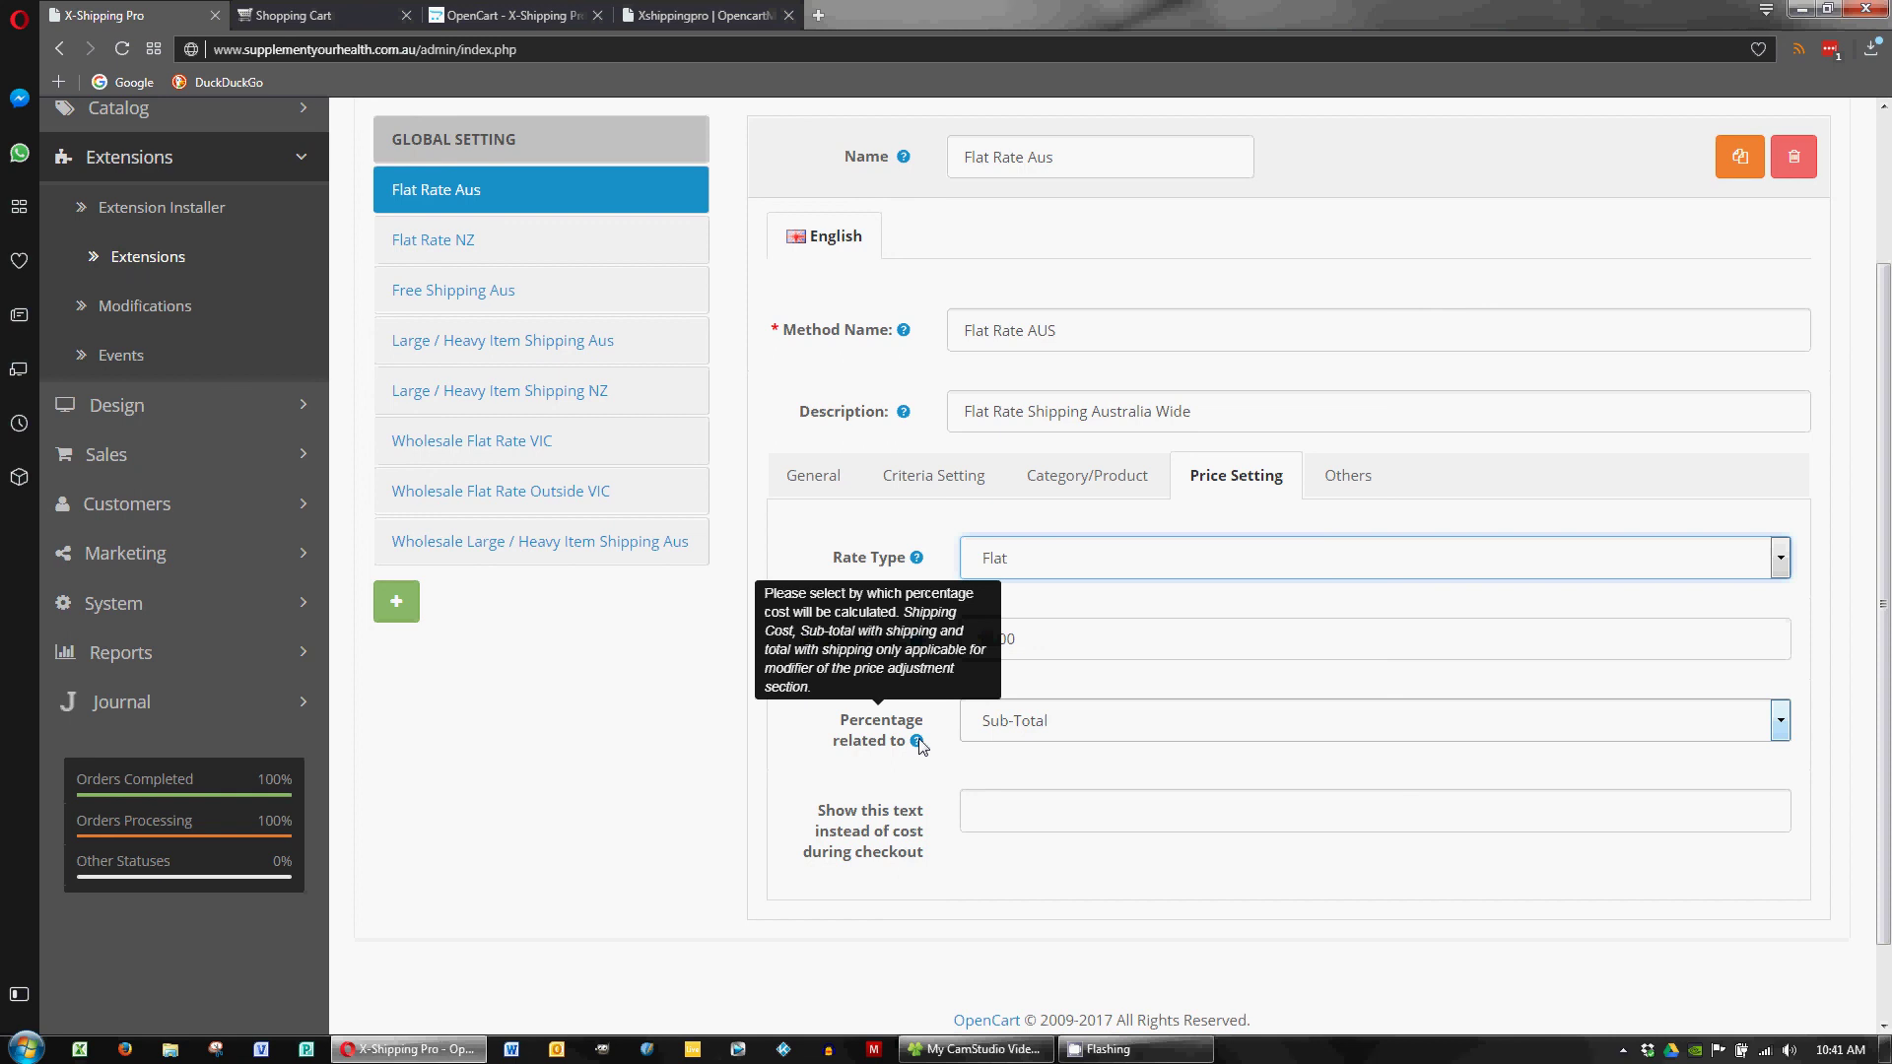
{"action": "left_click", "coordinate": [1062, 566]}
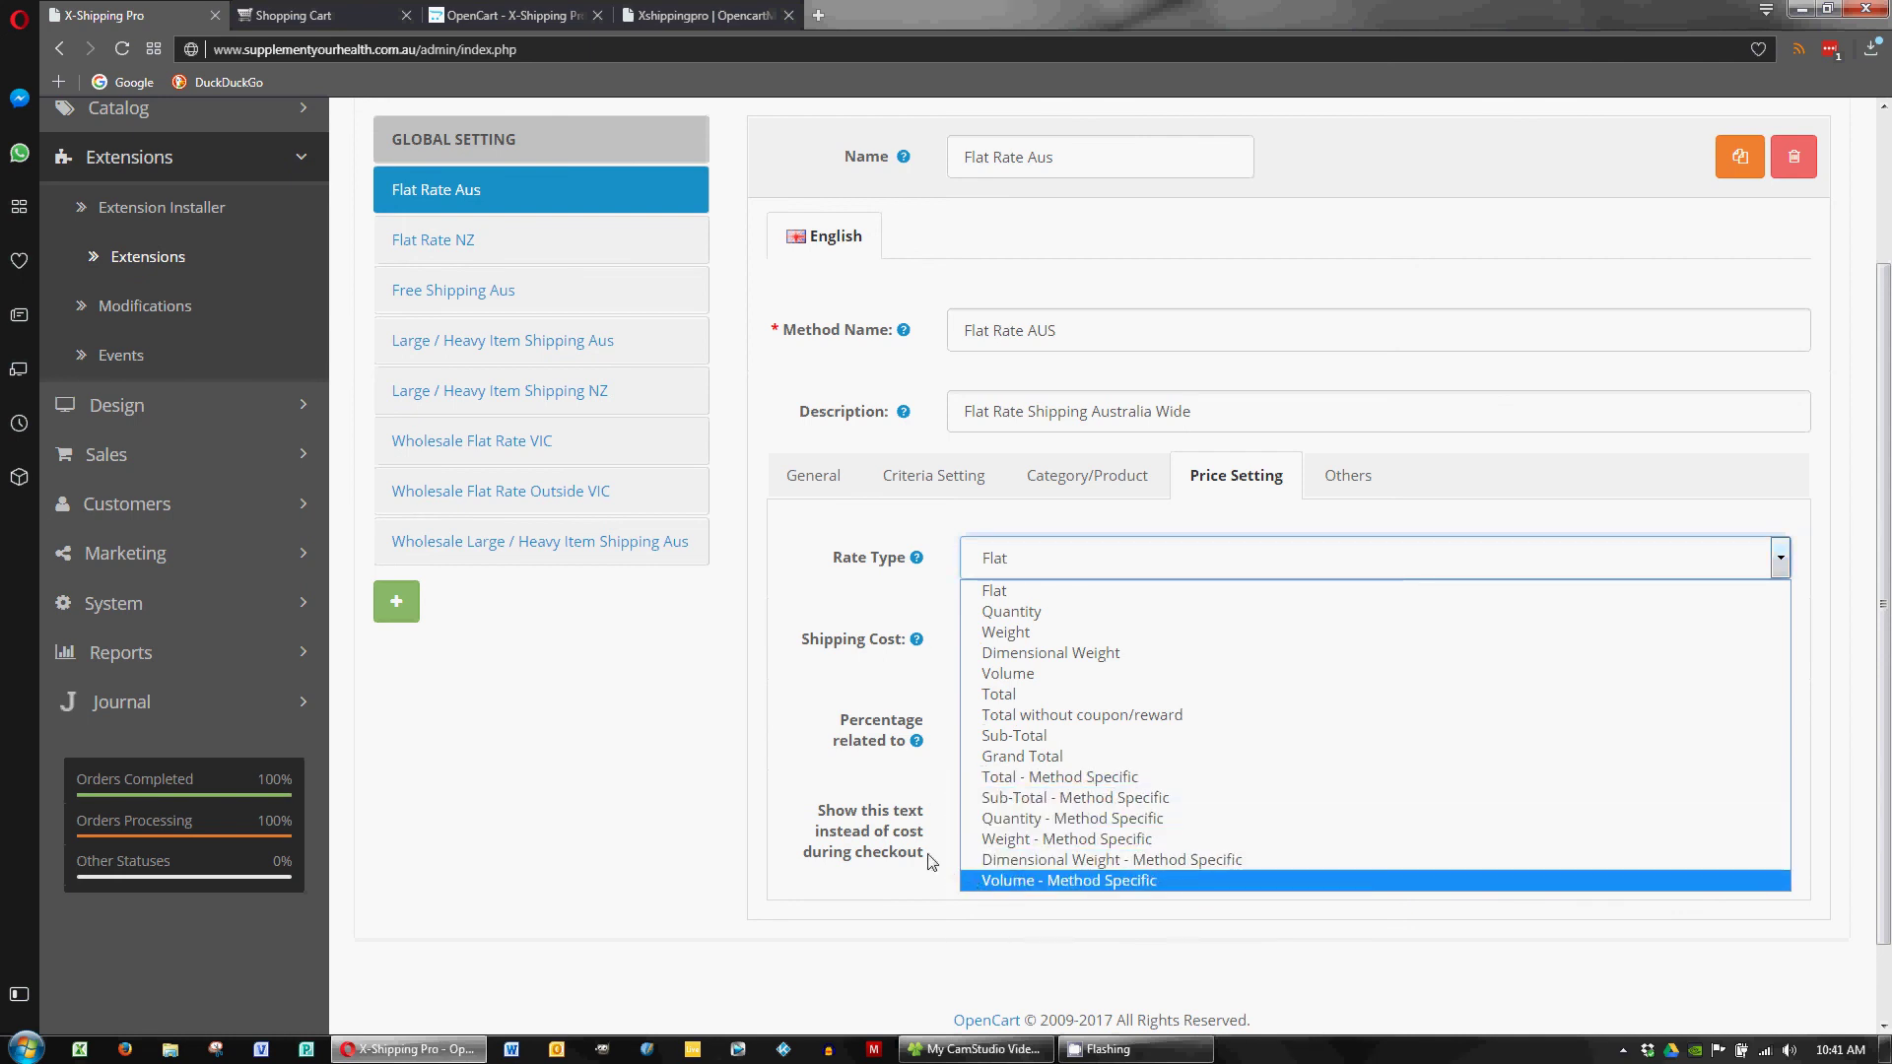
{"action": "left_click", "coordinate": [814, 544]}
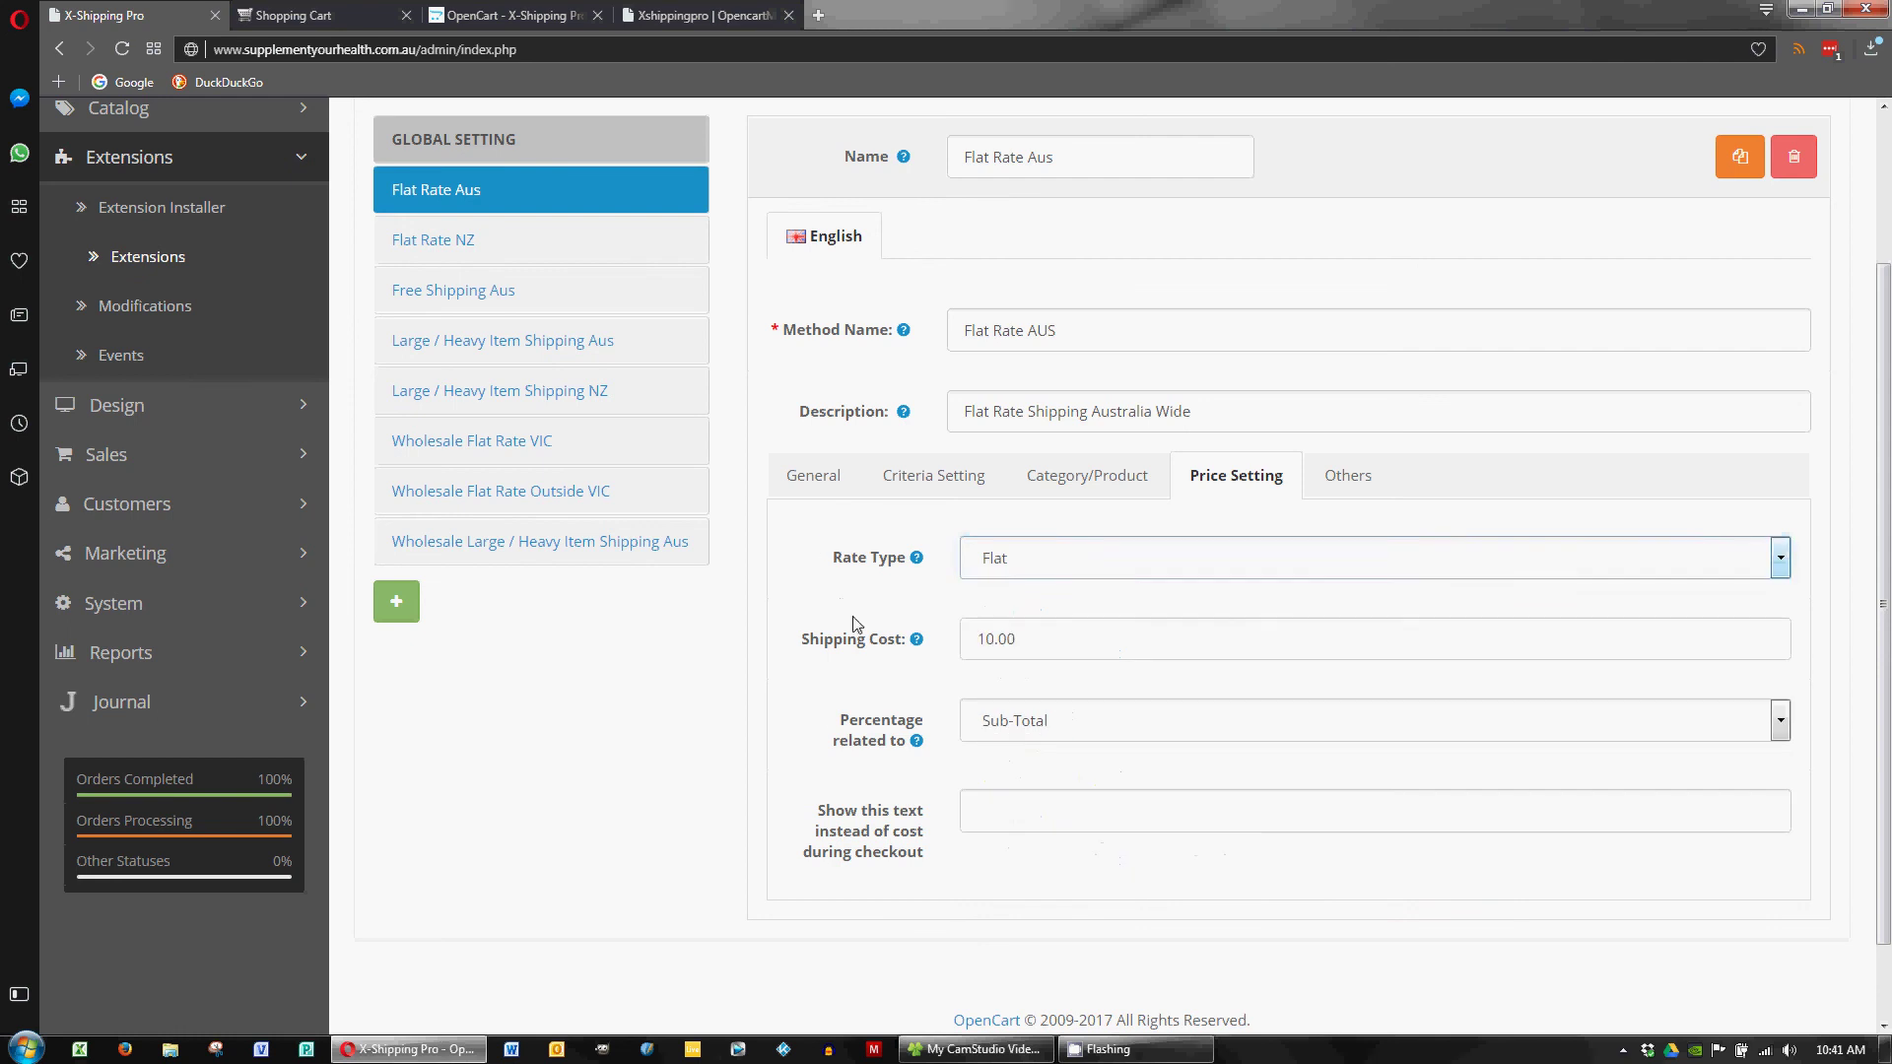
Step: Review what the percentage can be related to, keeping Sub-Total
{"action": "mouse_move", "coordinate": [918, 751]}
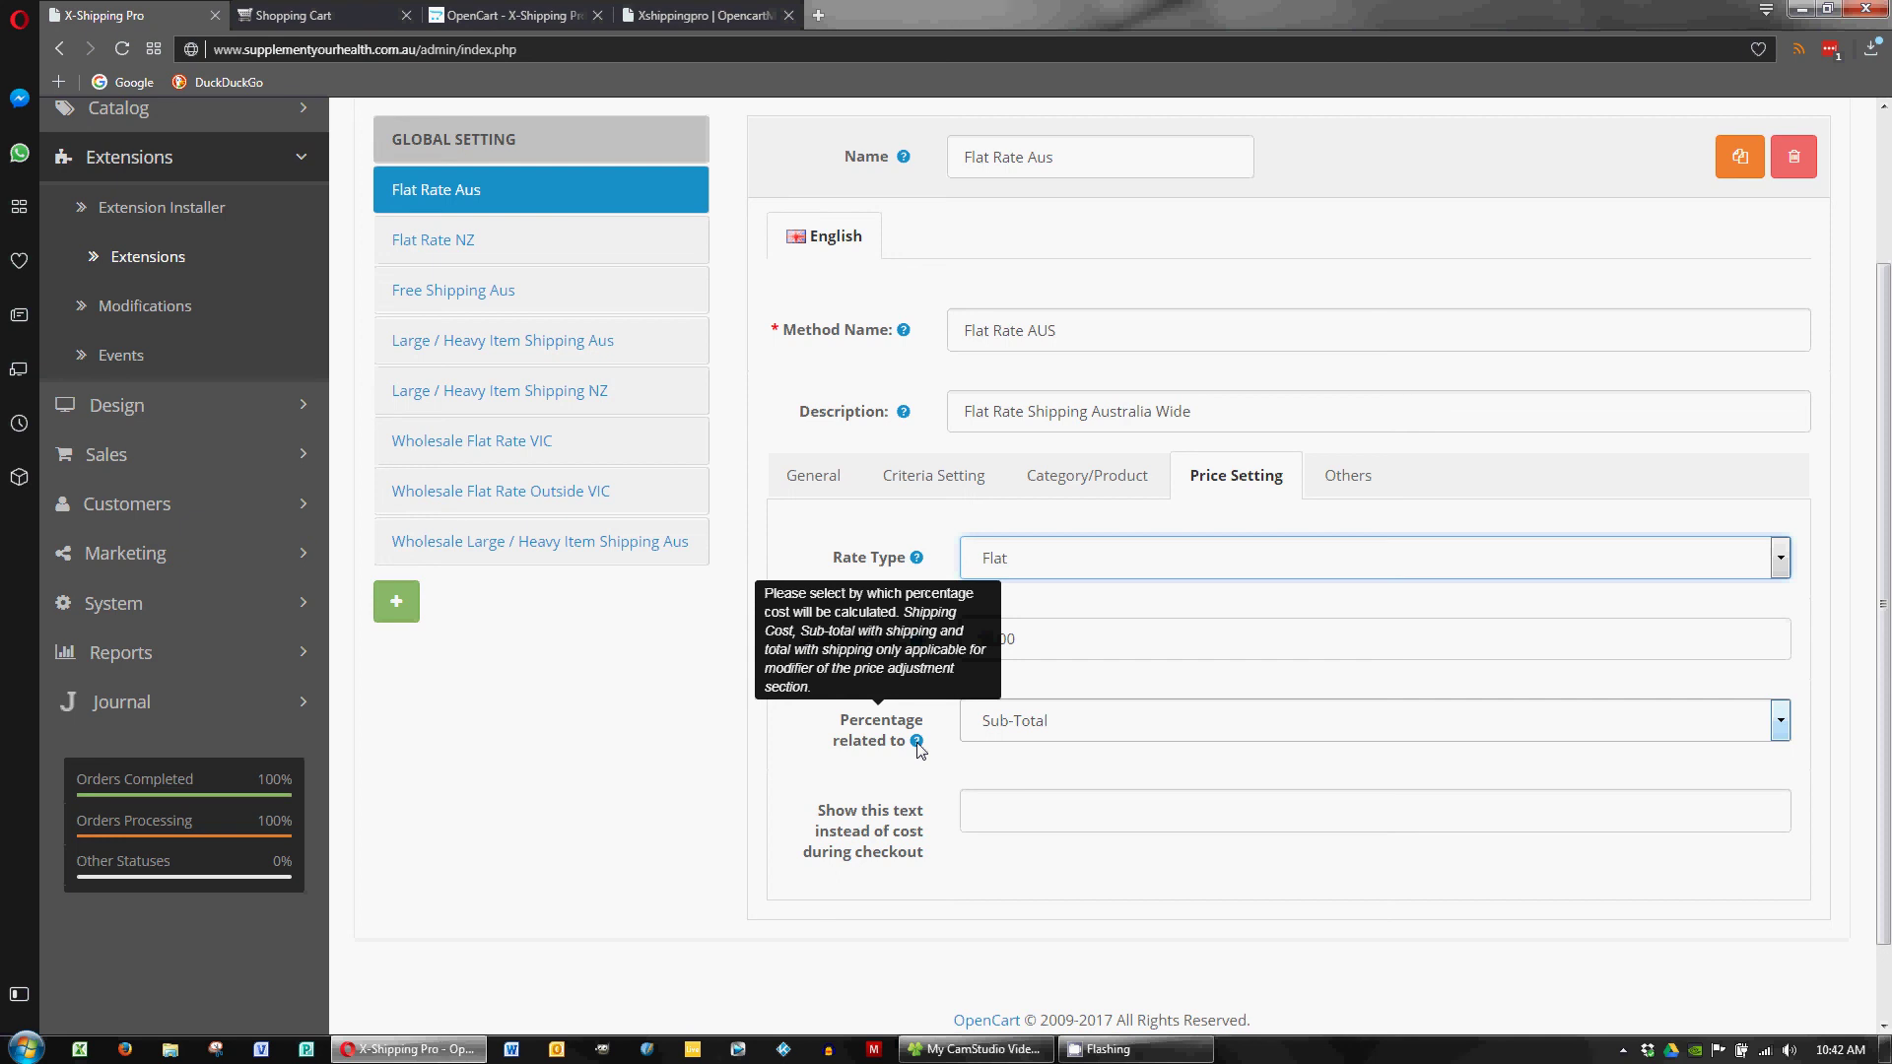
{"action": "left_click", "coordinate": [1079, 728]}
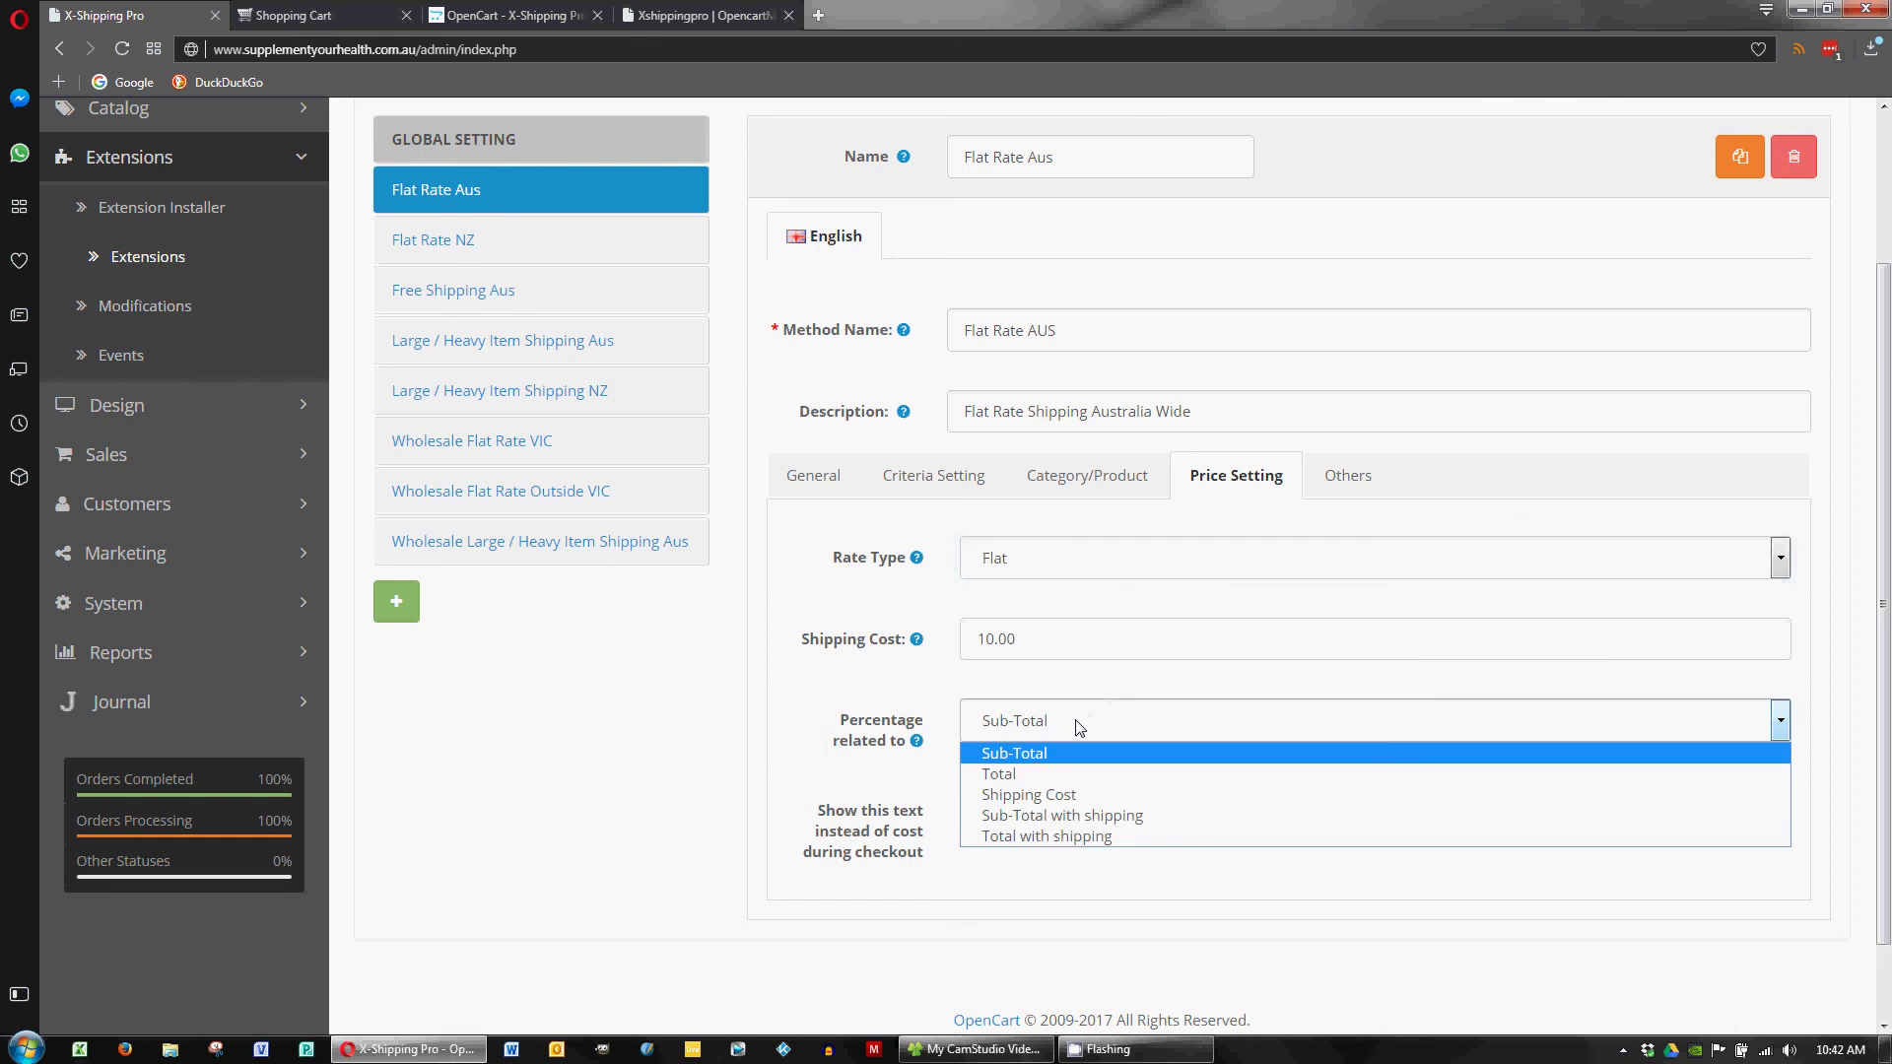
{"action": "left_click", "coordinate": [1080, 728]}
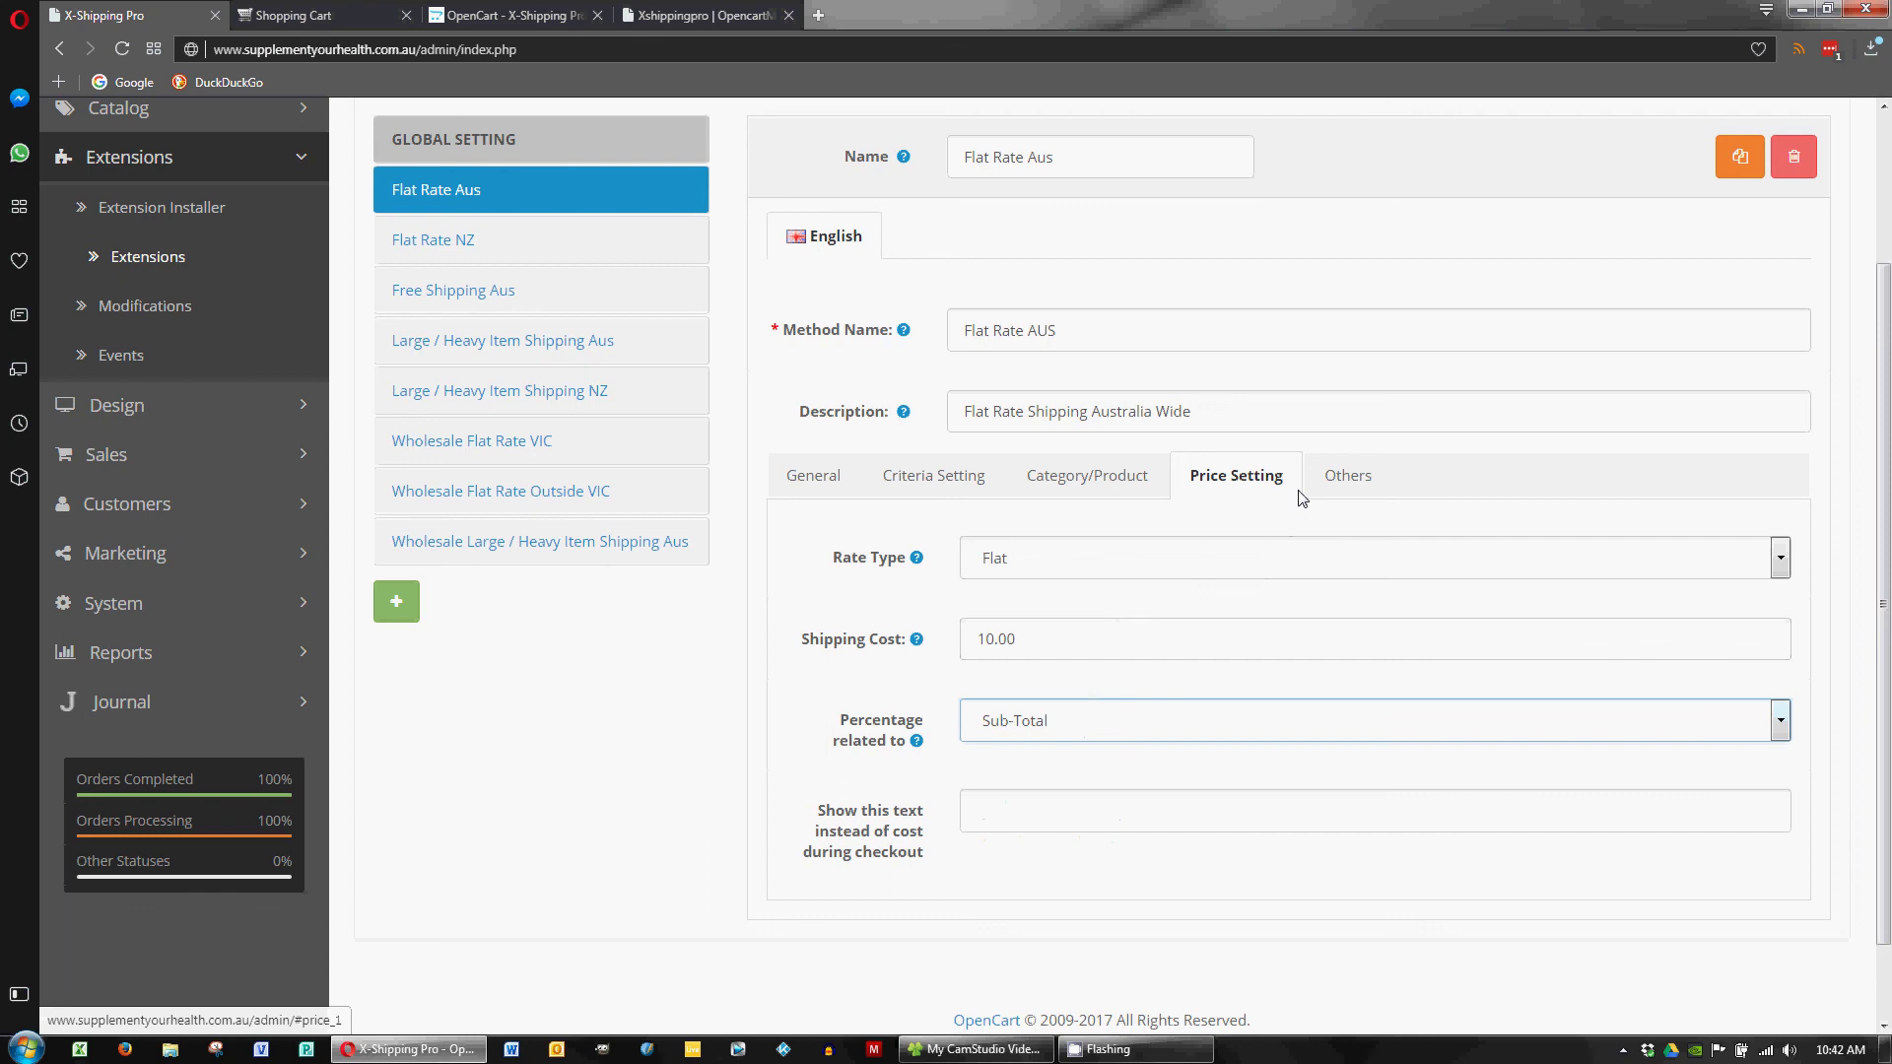
Step: Review the Others tab: all seven weekdays enabled and Time Period set to Any
{"action": "left_click", "coordinate": [1371, 476]}
{"action": "scroll", "coordinate": [847, 650], "scroll_direction": "down", "scroll_amount": 1}
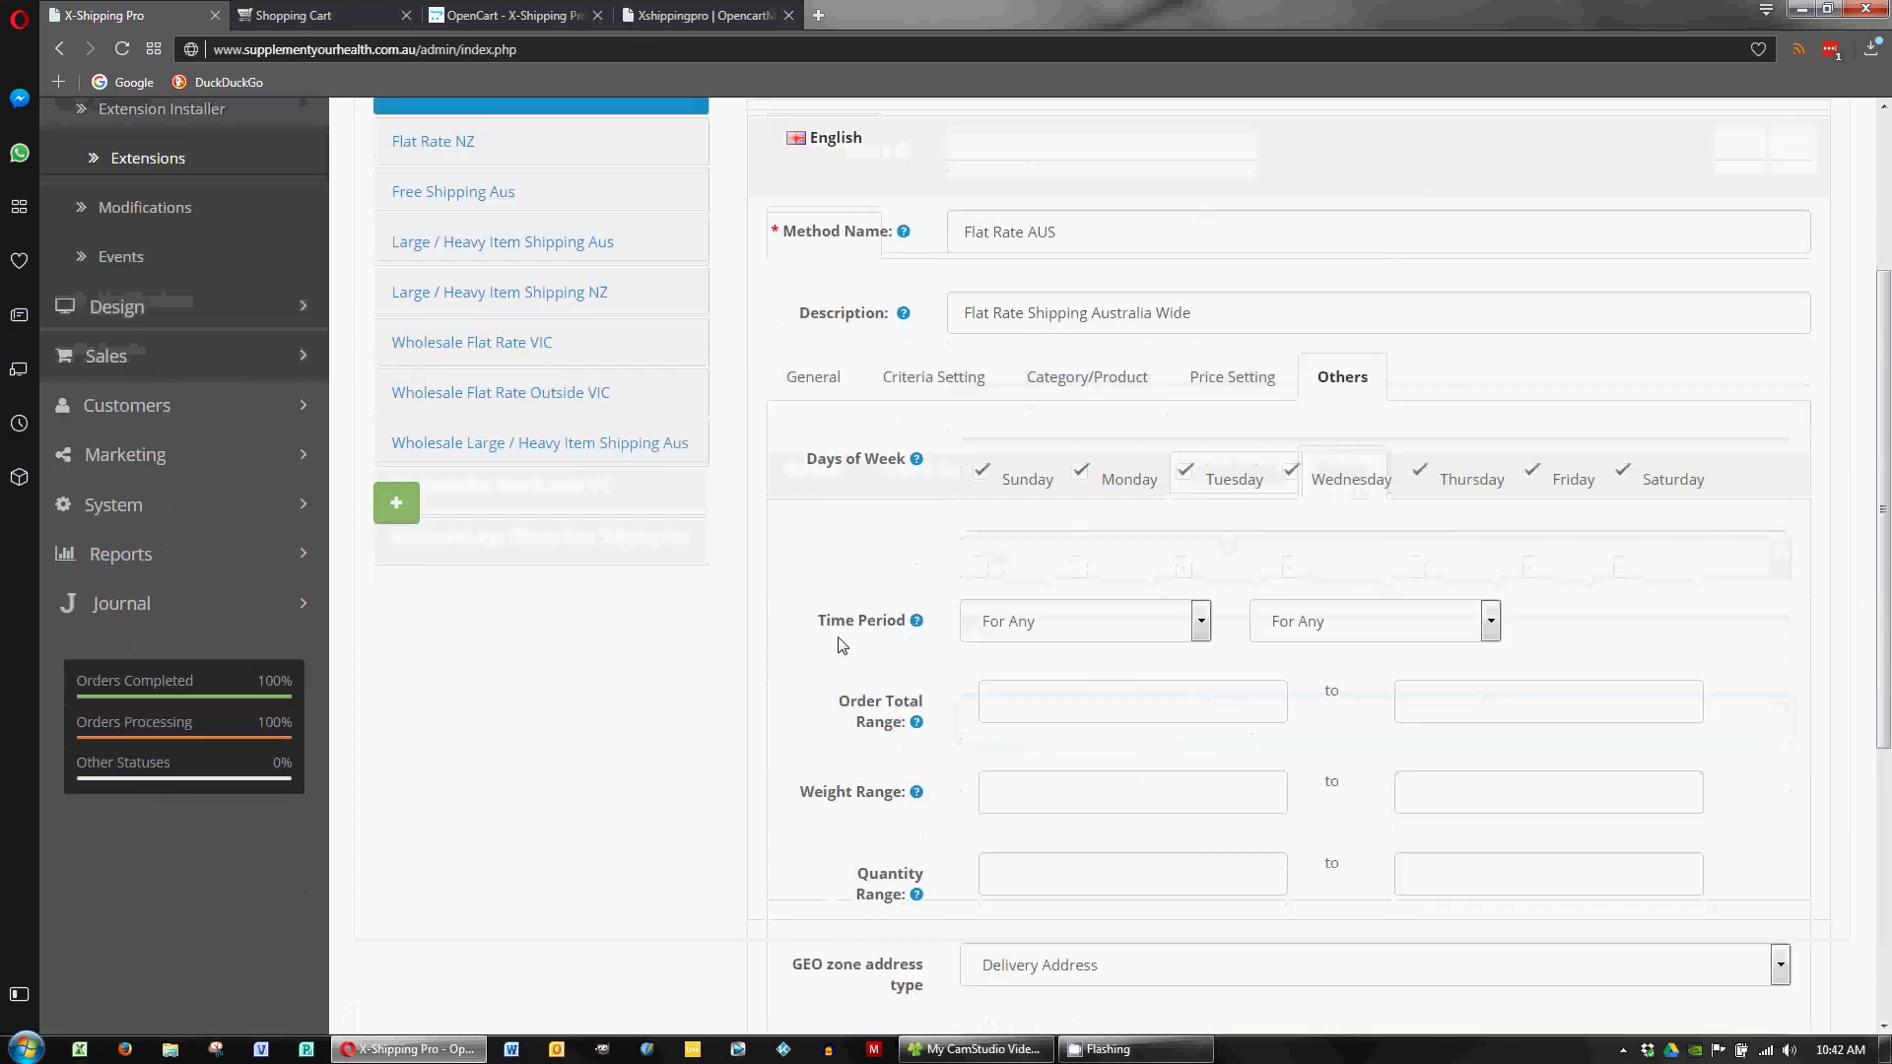
{"action": "scroll", "coordinate": [761, 576], "scroll_direction": "down", "scroll_amount": 1}
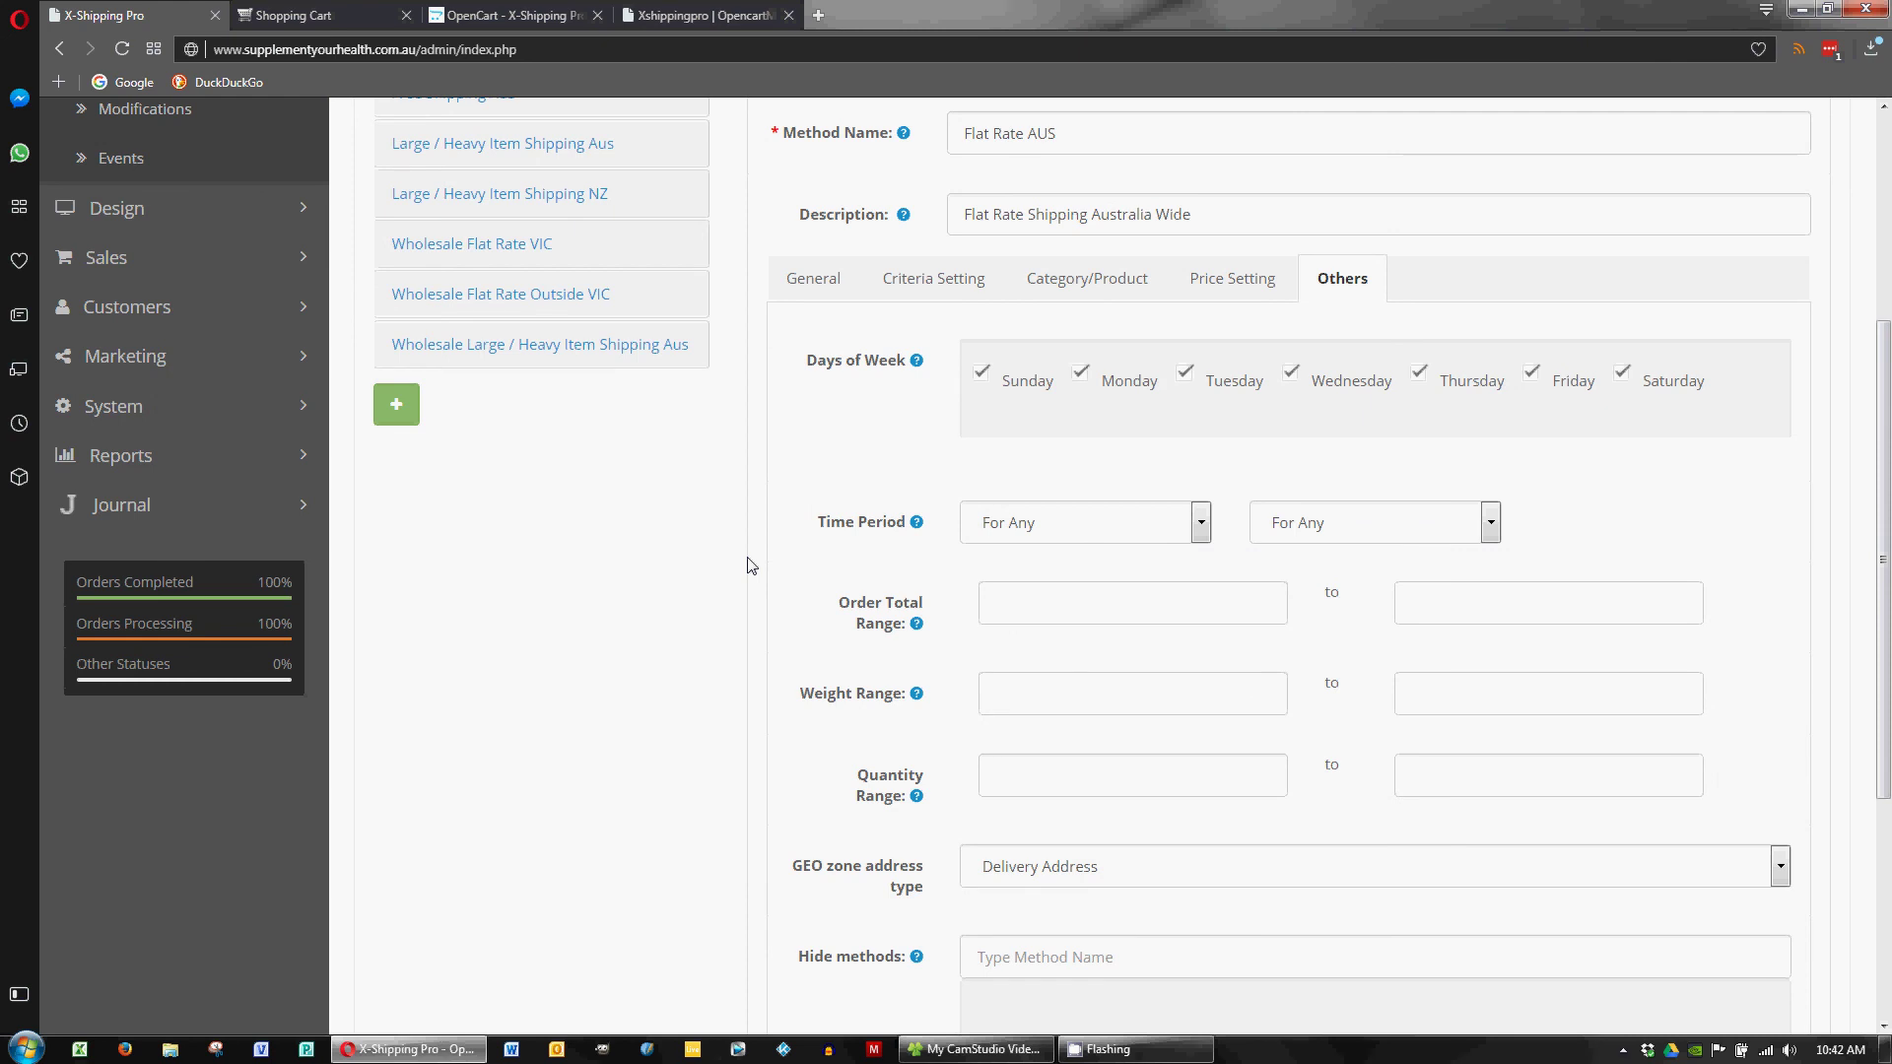
{"action": "scroll", "coordinate": [773, 558], "scroll_direction": "down", "scroll_amount": 1}
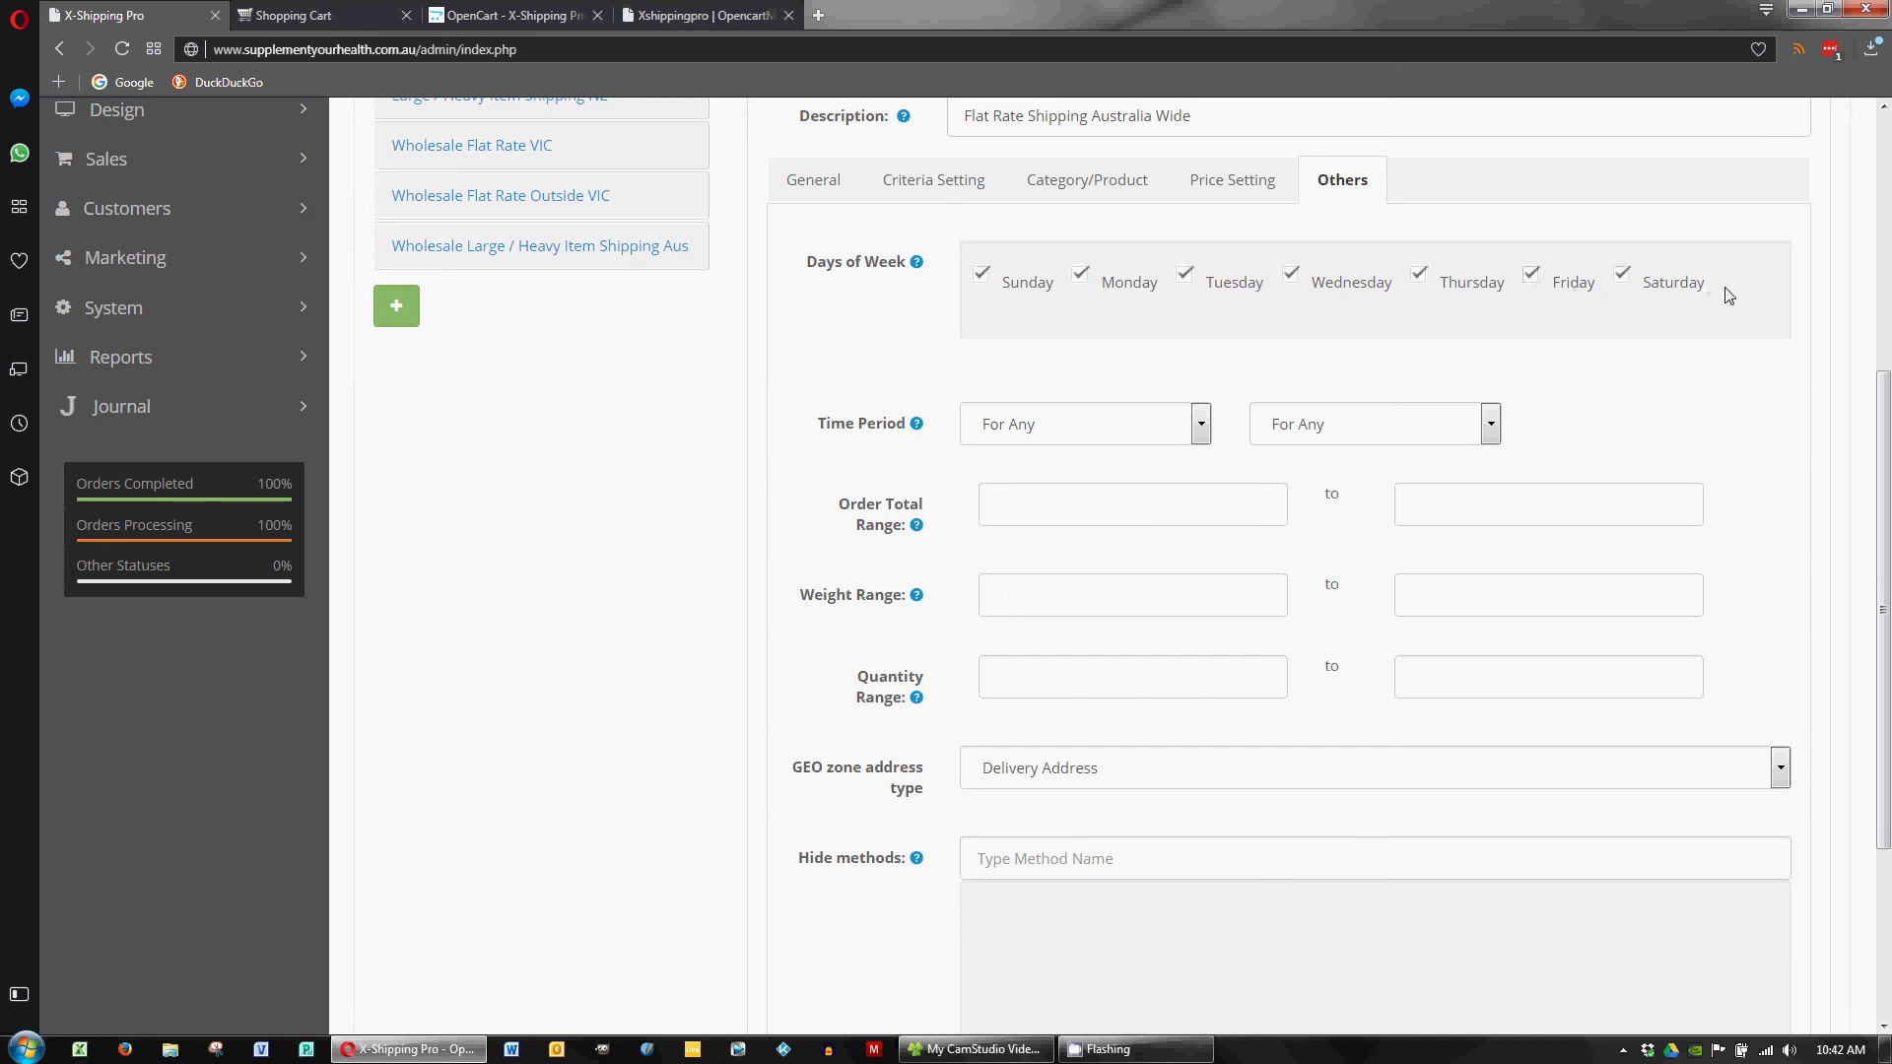
{"action": "scroll", "coordinate": [1674, 340], "scroll_direction": "up", "scroll_amount": 1}
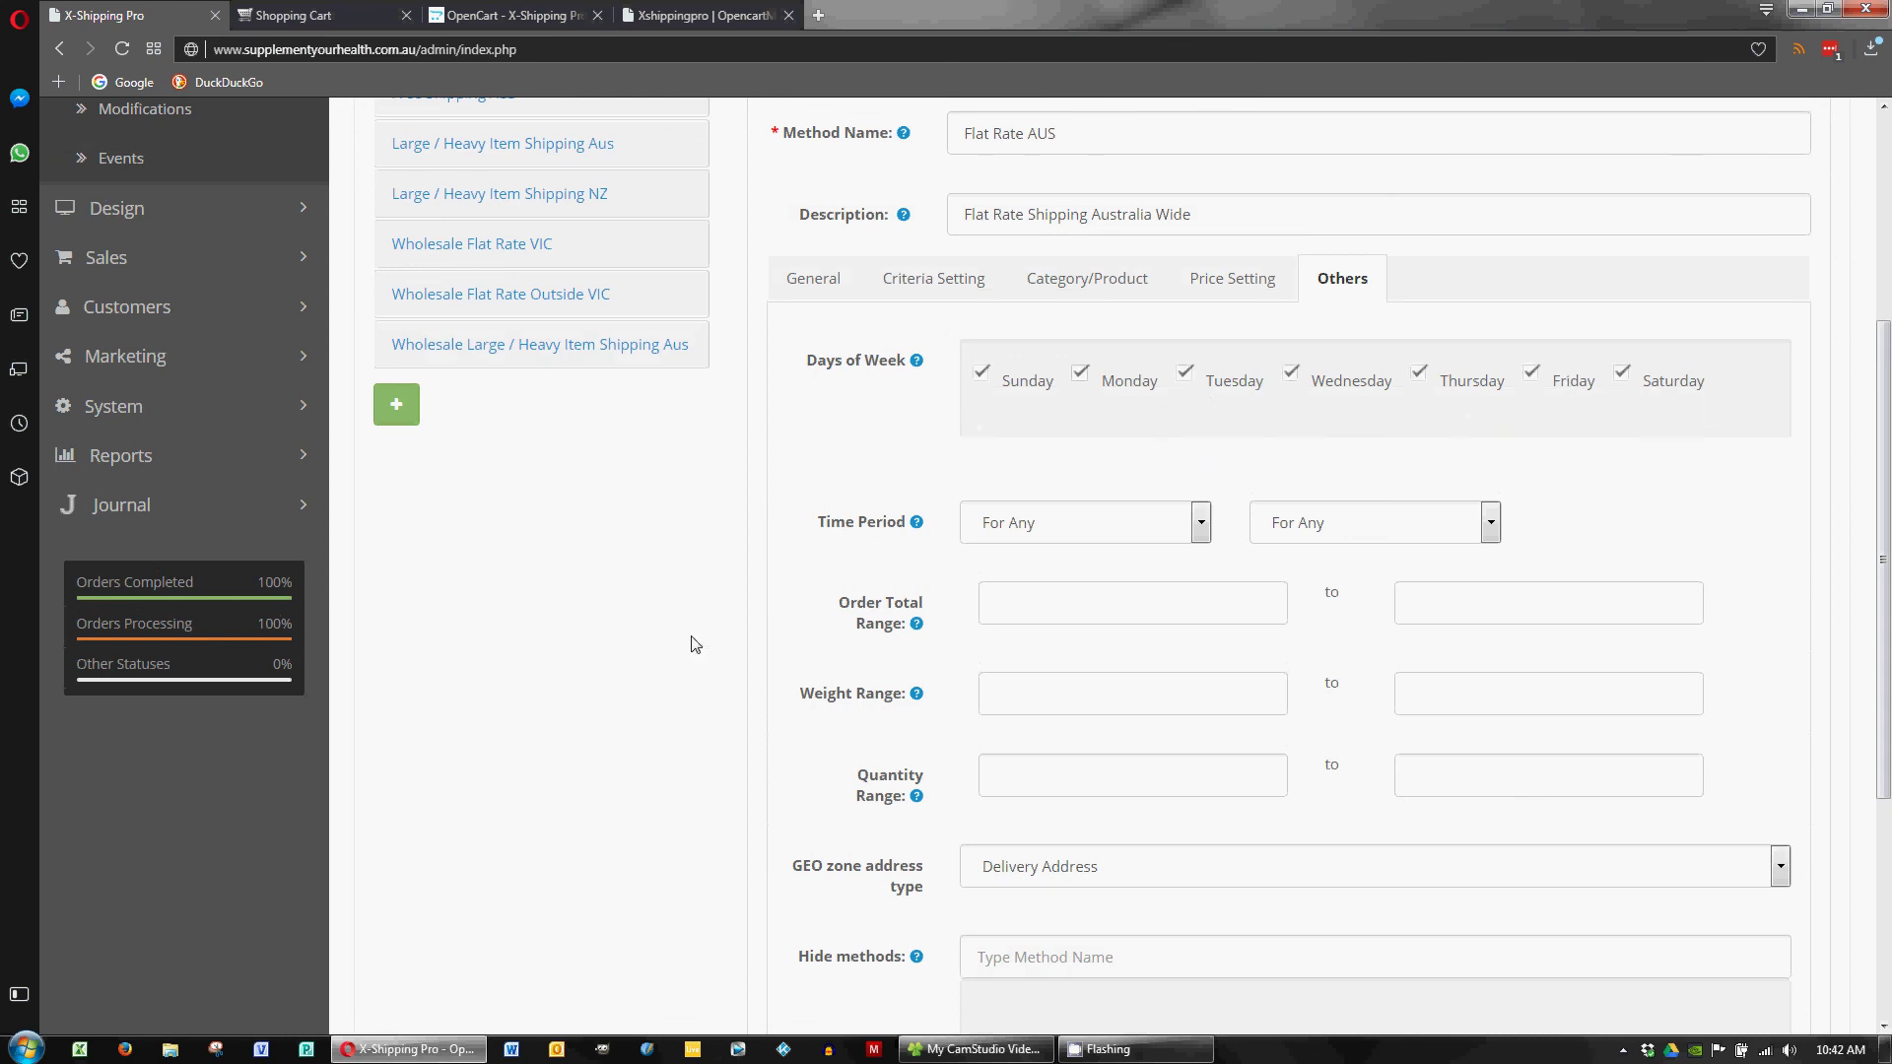
{"action": "scroll", "coordinate": [710, 636], "scroll_direction": "down", "scroll_amount": 1}
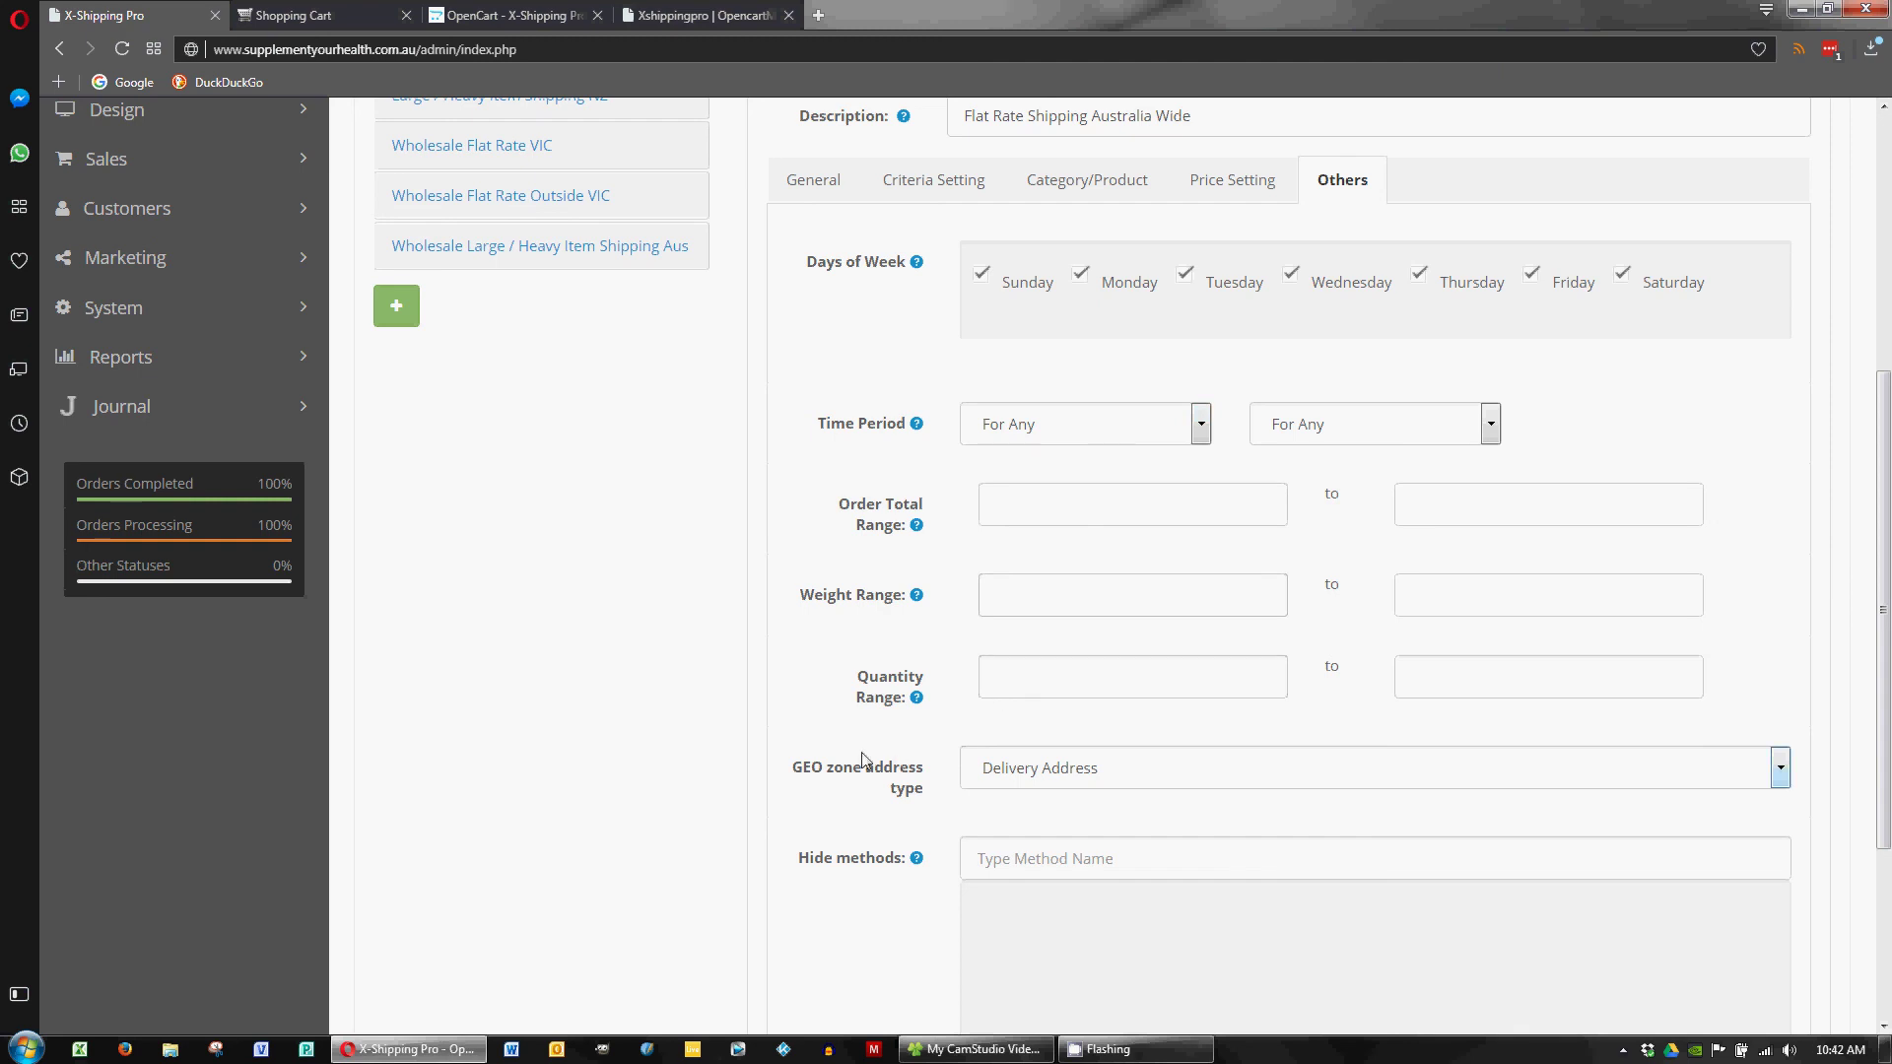
{"action": "scroll", "coordinate": [866, 760], "scroll_direction": "down", "scroll_amount": 2}
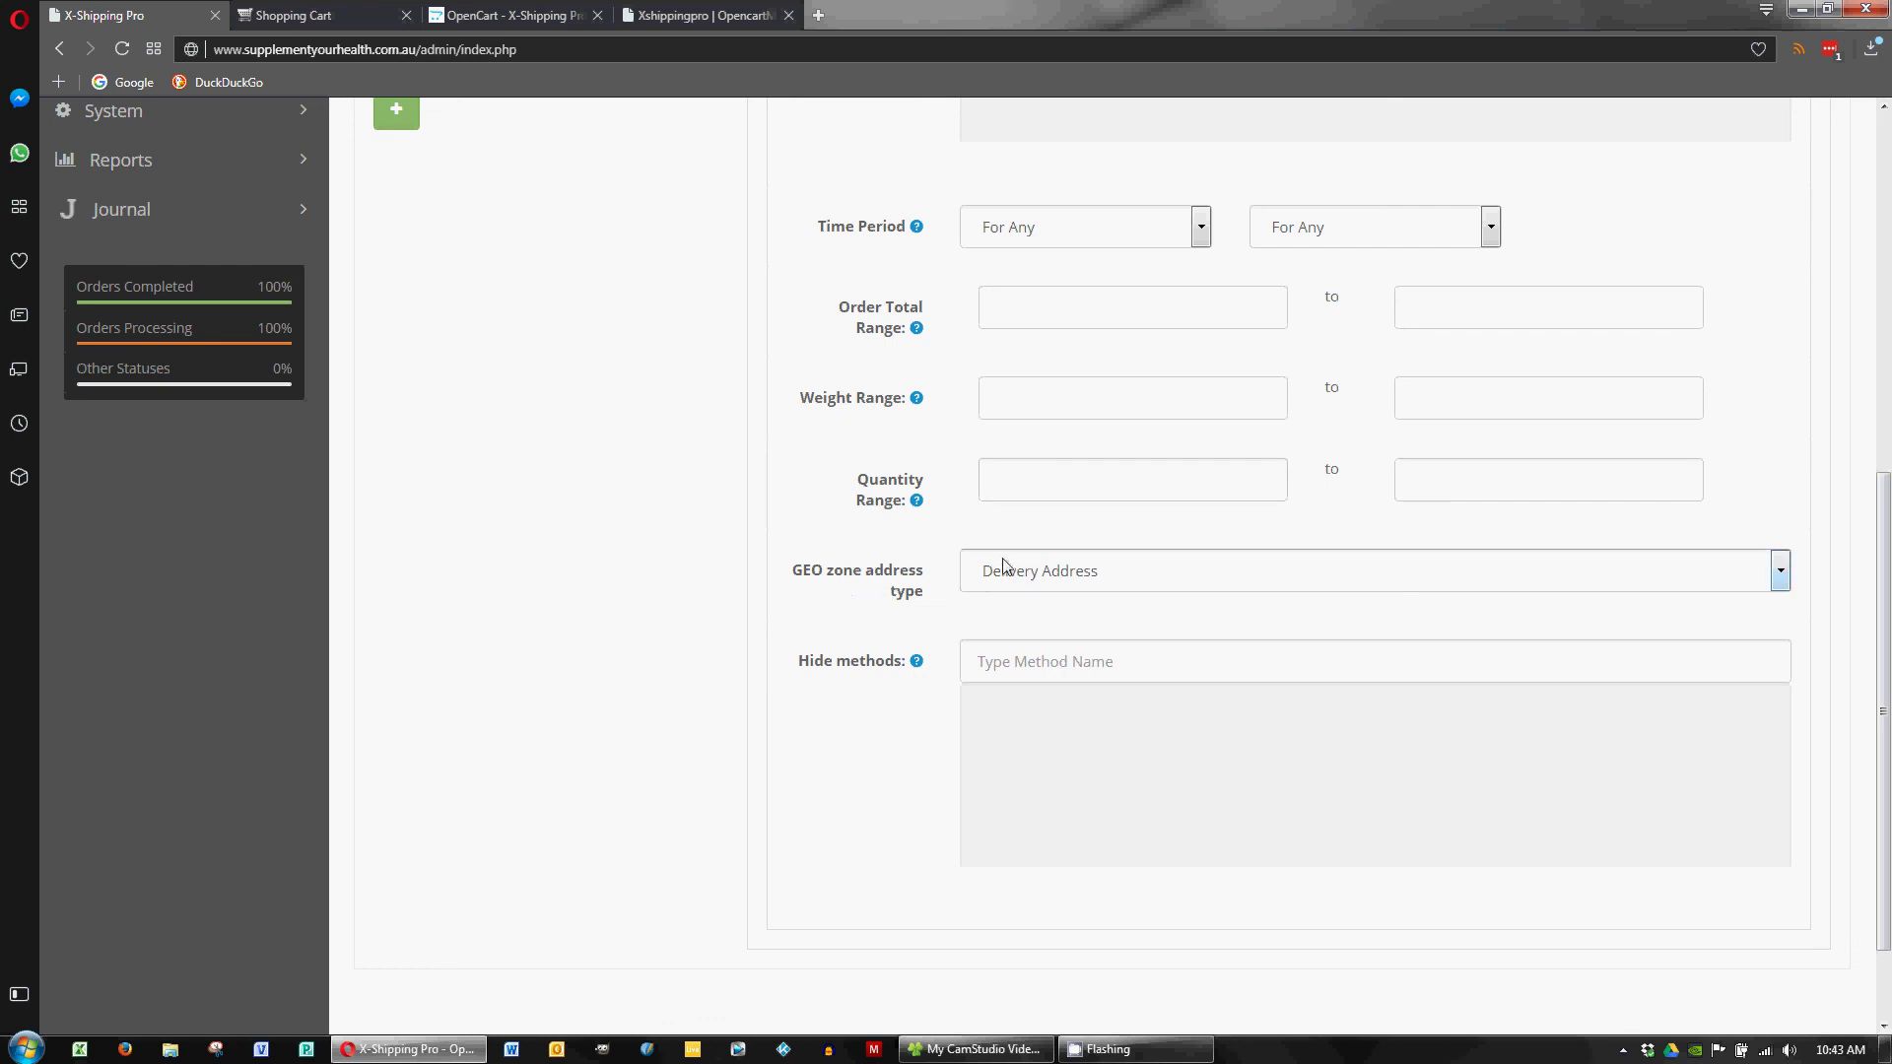
Step: Keep Delivery Address as GEO zone address type and leave Hide methods empty
{"action": "left_click", "coordinate": [1032, 574]}
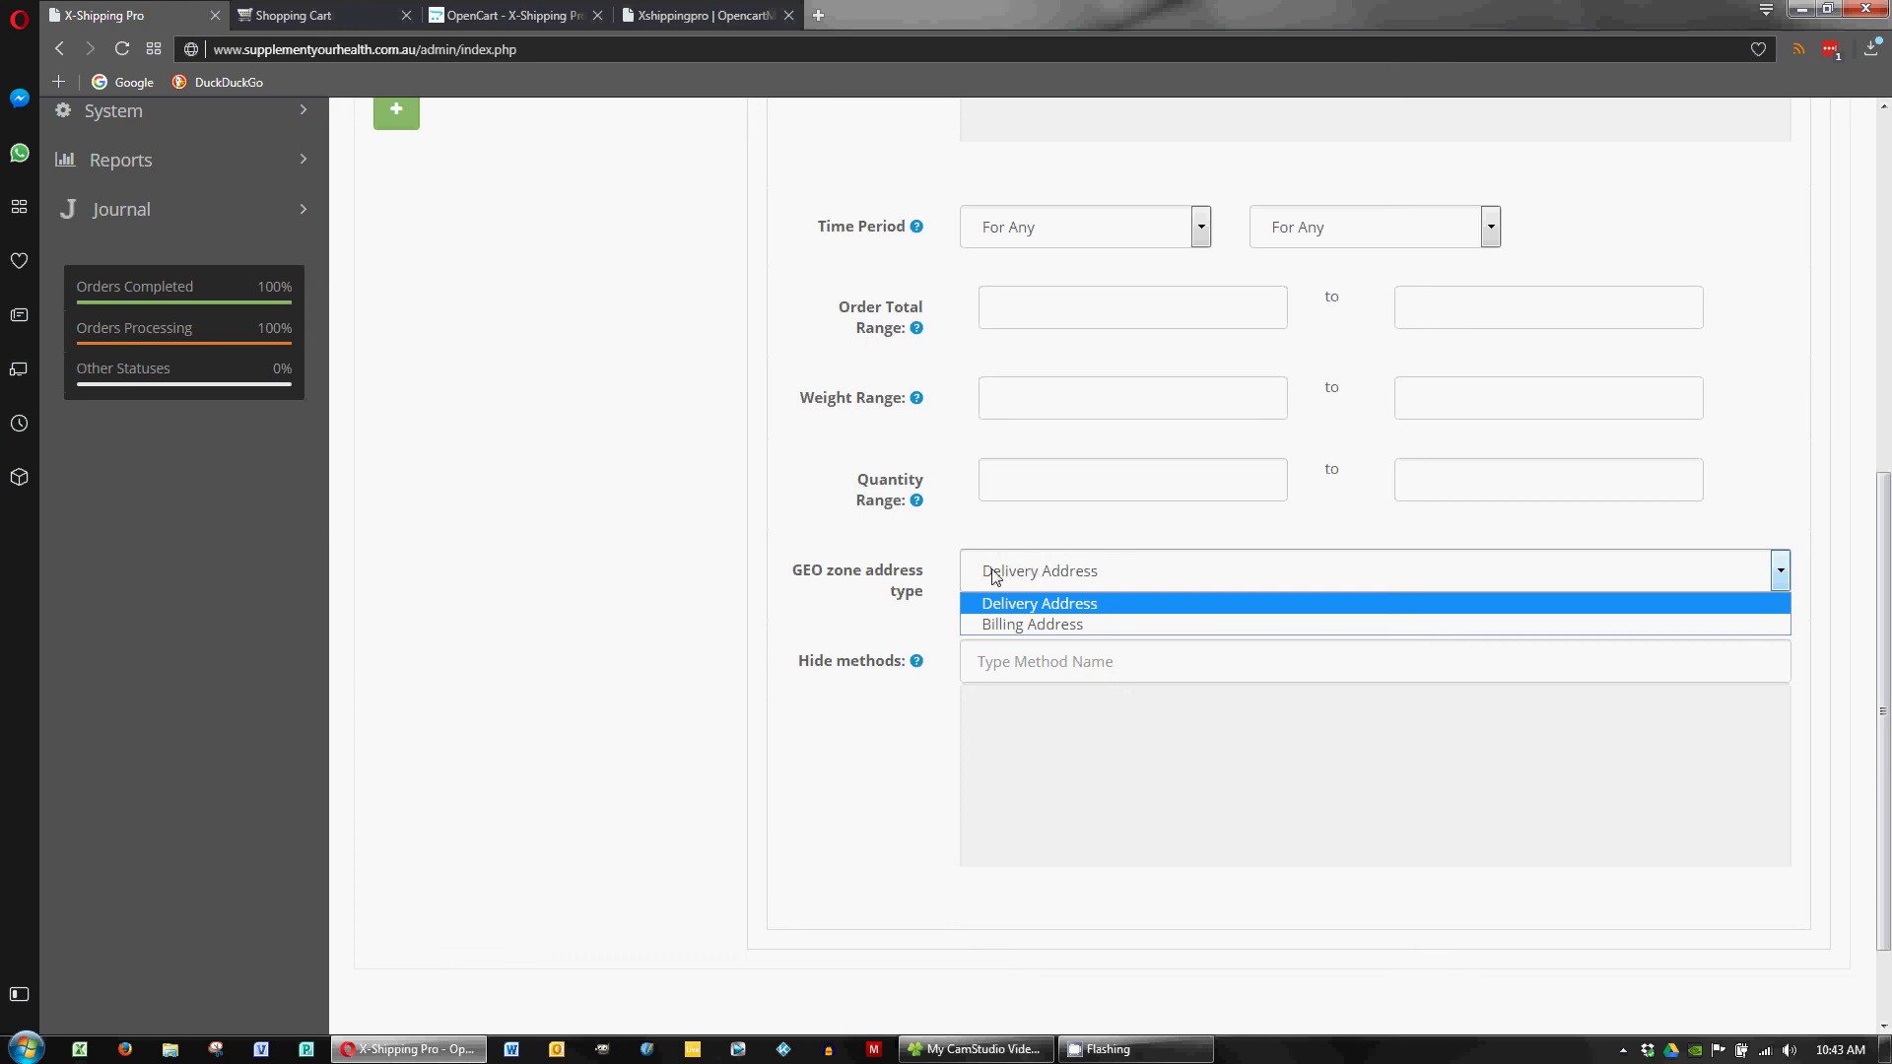
{"action": "left_click", "coordinate": [844, 612]}
{"action": "mouse_move", "coordinate": [916, 666]}
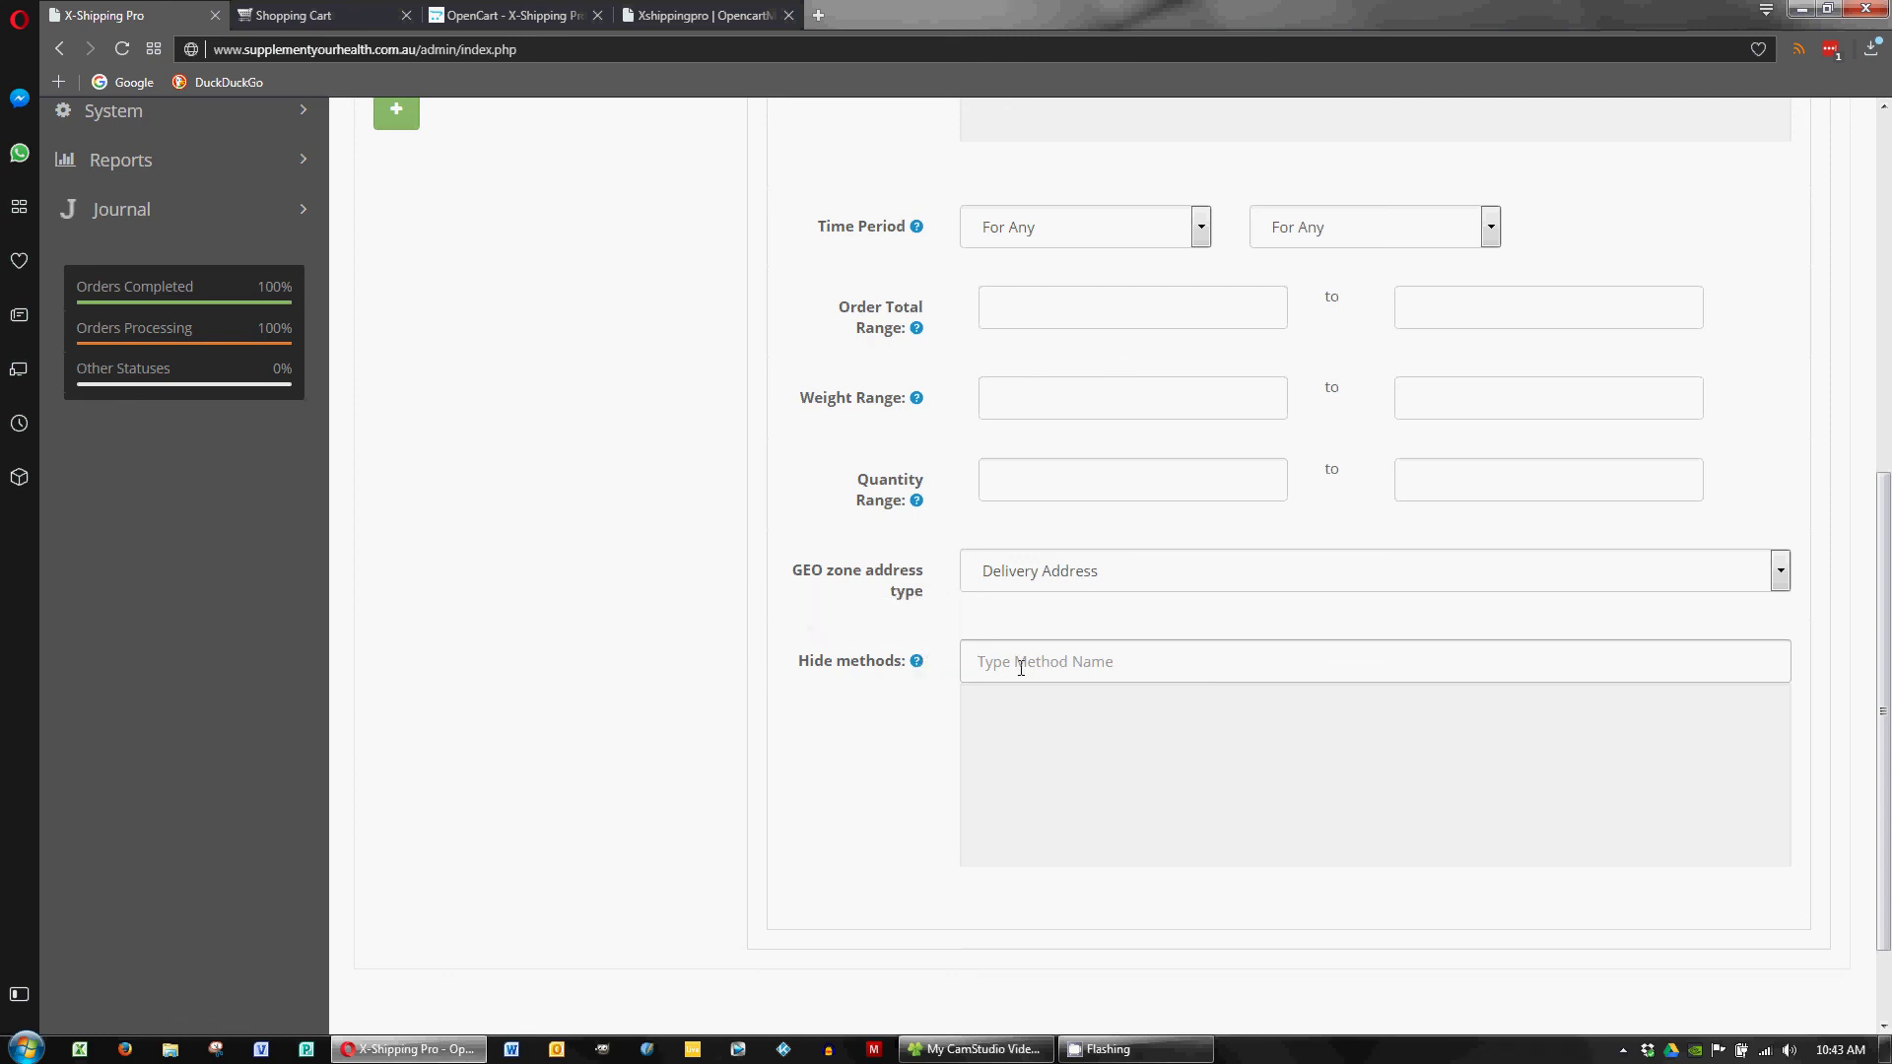
{"action": "left_click", "coordinate": [1091, 659]}
{"action": "left_click", "coordinate": [934, 727]}
{"action": "left_click", "coordinate": [1005, 660]}
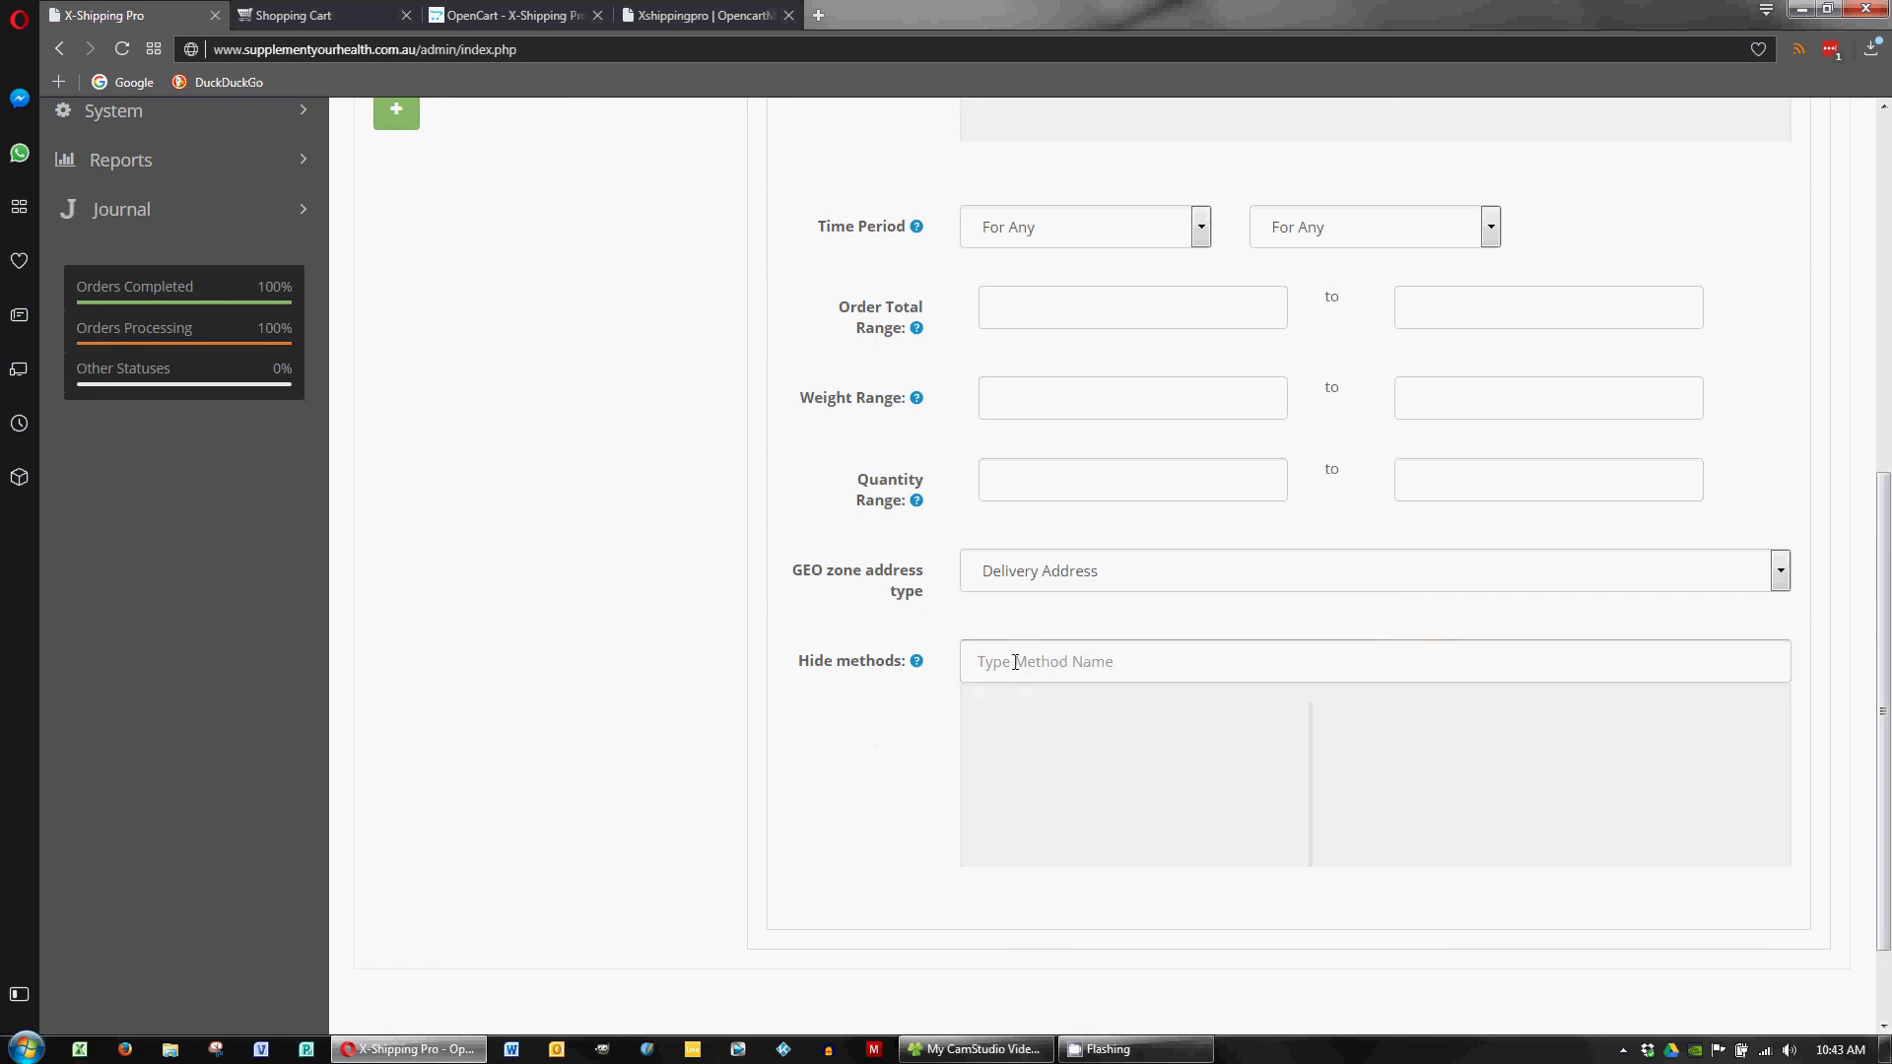
{"action": "left_click", "coordinate": [878, 740]}
{"action": "scroll", "coordinate": [805, 682], "scroll_direction": "up", "scroll_amount": 1}
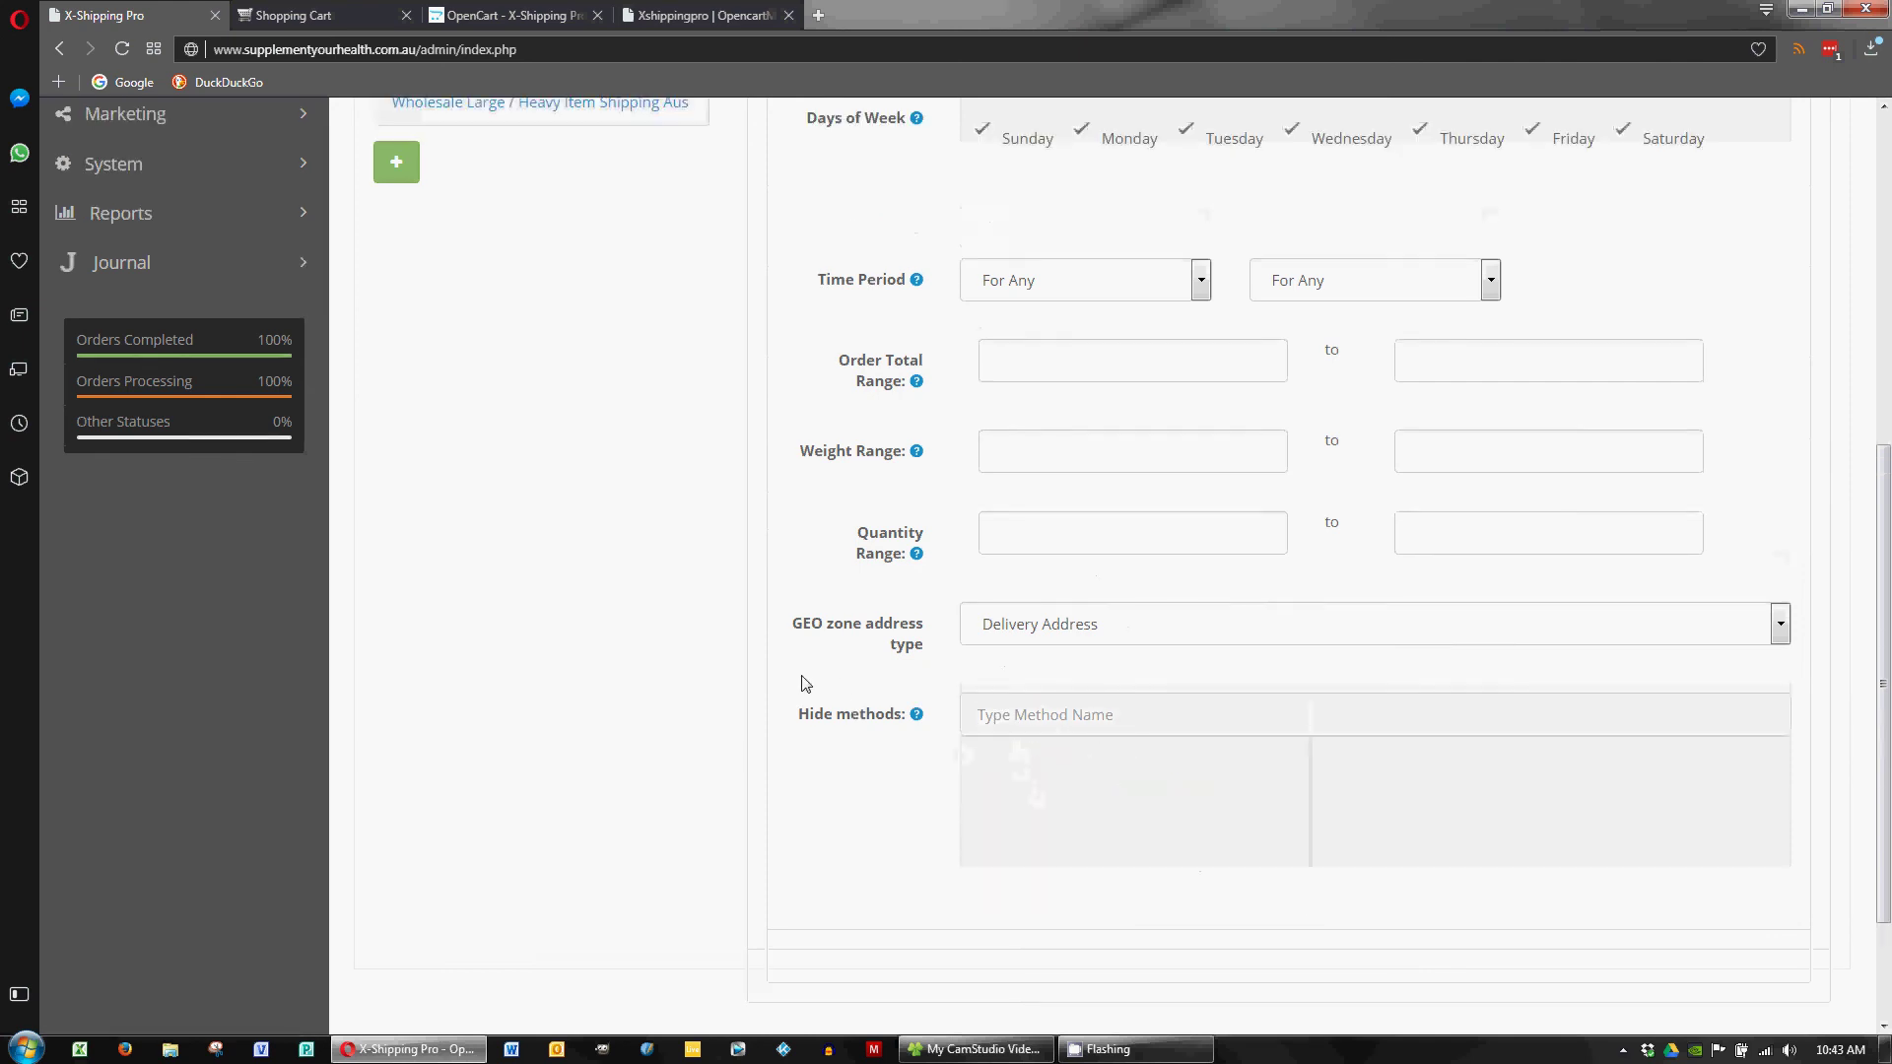
{"action": "scroll", "coordinate": [805, 683], "scroll_direction": "up", "scroll_amount": 10}
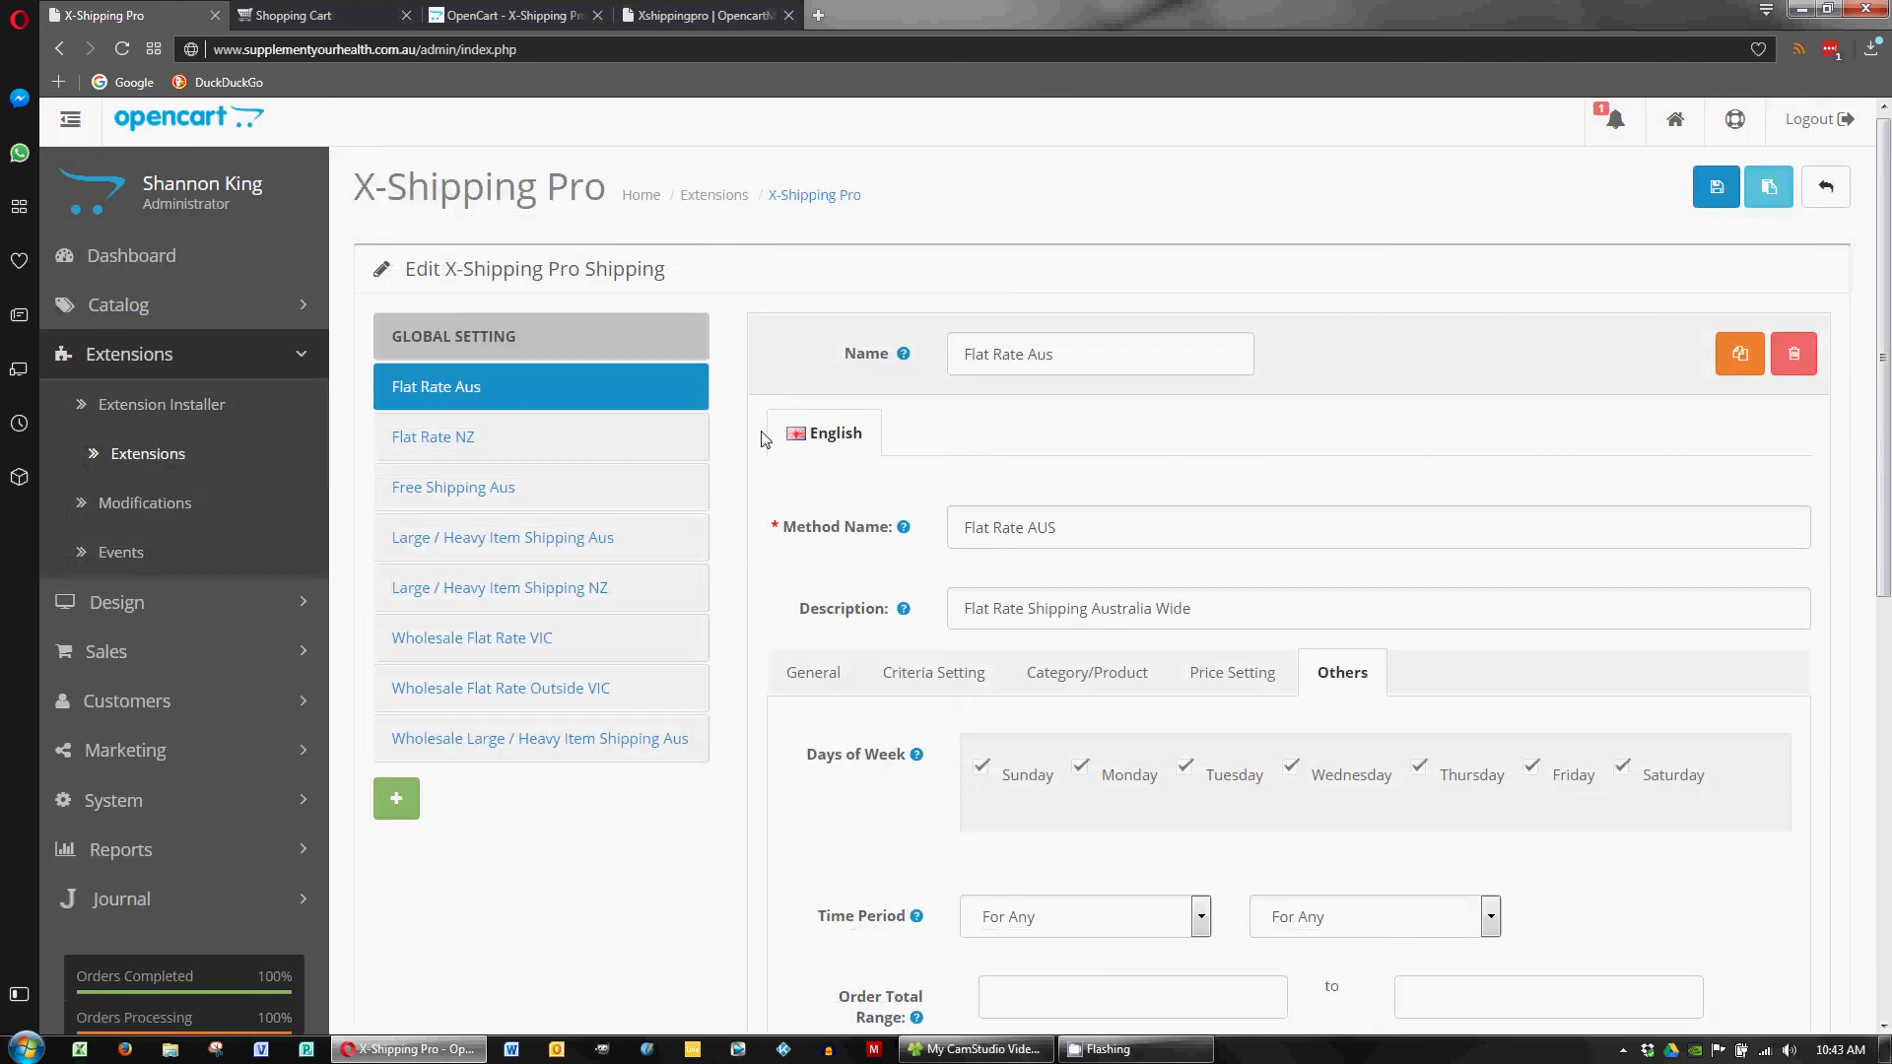